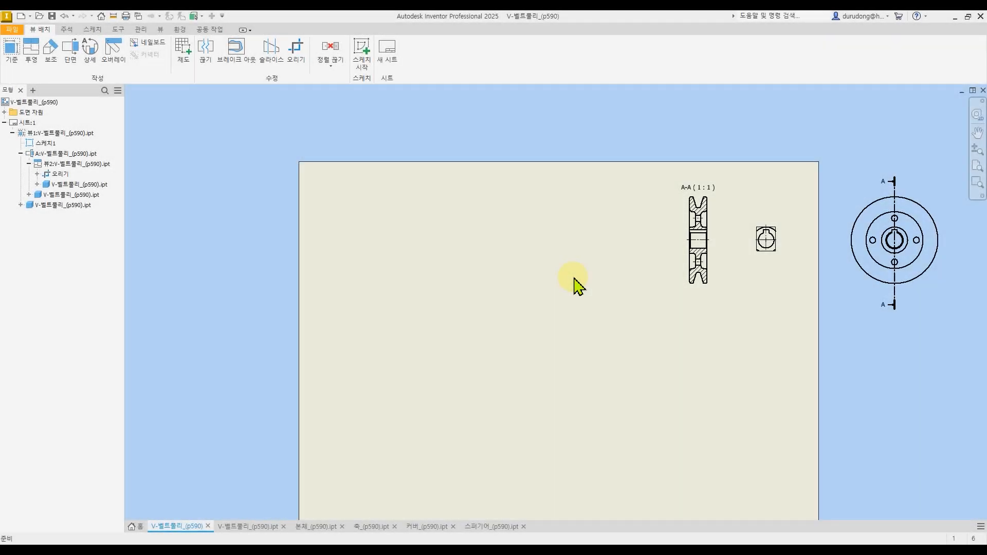
- Start a base view of the spur gear part 스퍼기어_(p590).ipt in the free area below the pulley section view
click(574, 278)
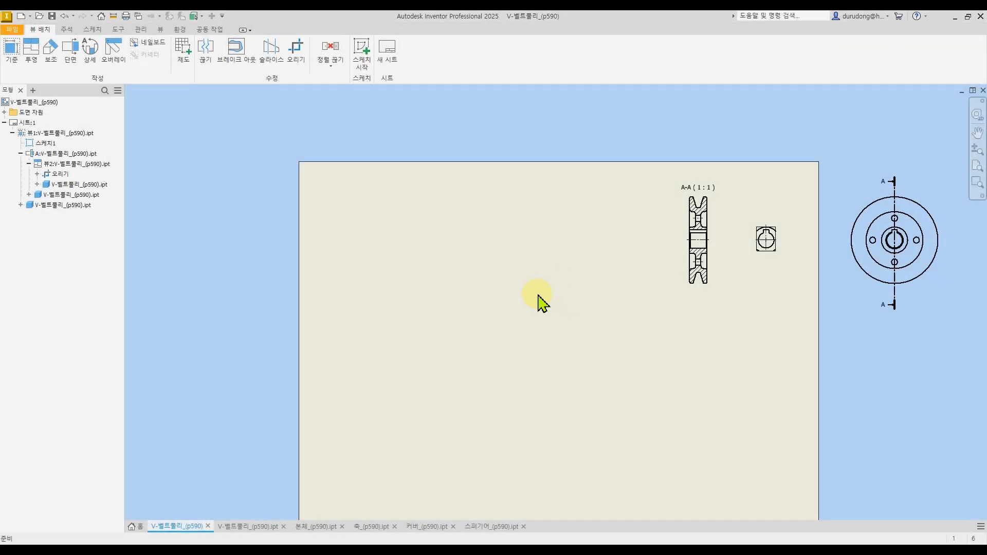
scroll(362, 249, up, 3)
middle_drag(362, 250, 381, 284)
middle_drag(484, 322, 453, 296)
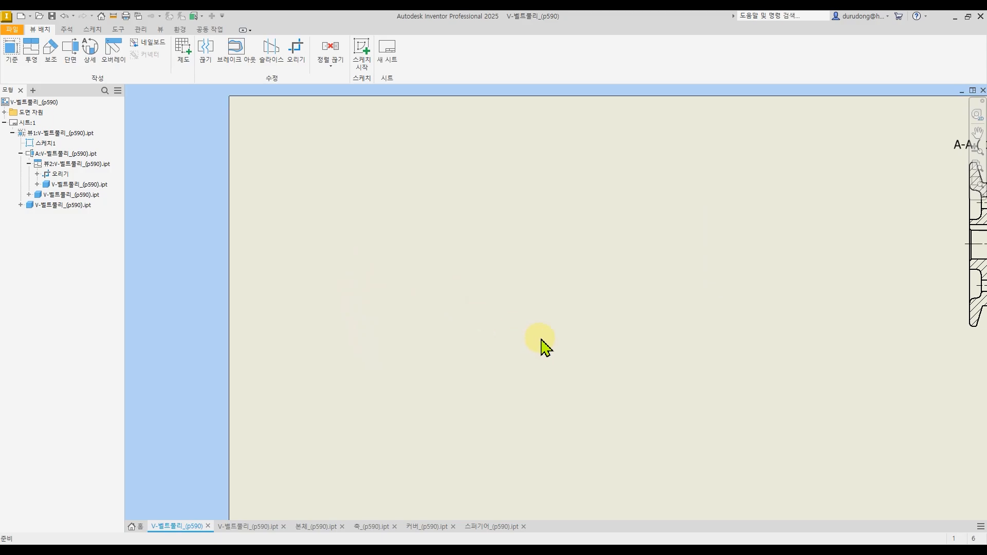
middle_drag(597, 376, 528, 322)
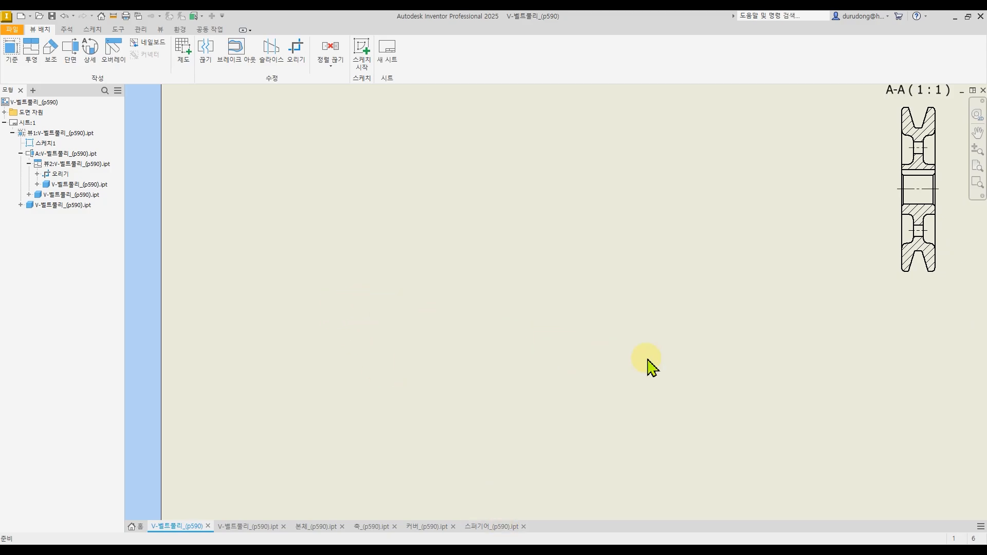
middle_drag(648, 360, 494, 295)
middle_drag(879, 138, 819, 213)
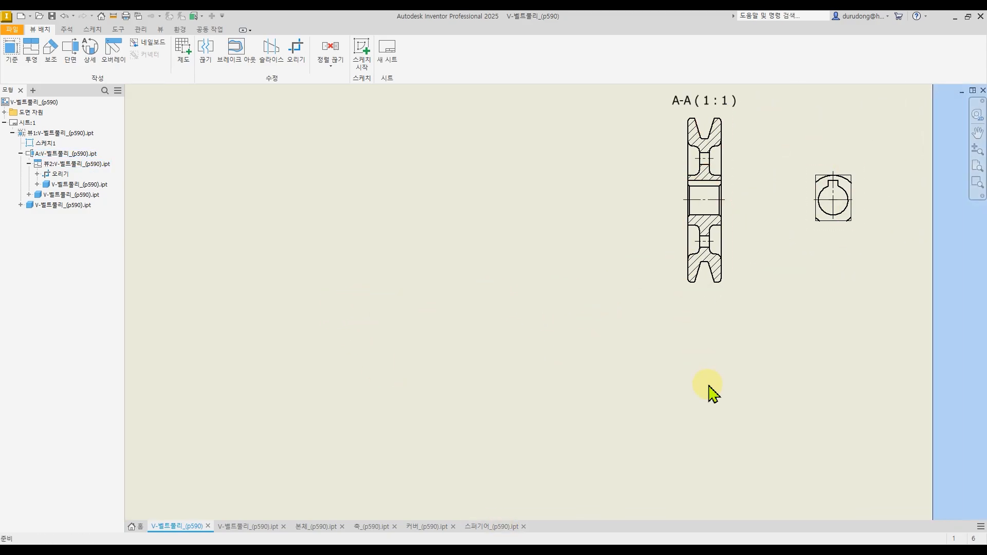
middle_drag(708, 394, 663, 202)
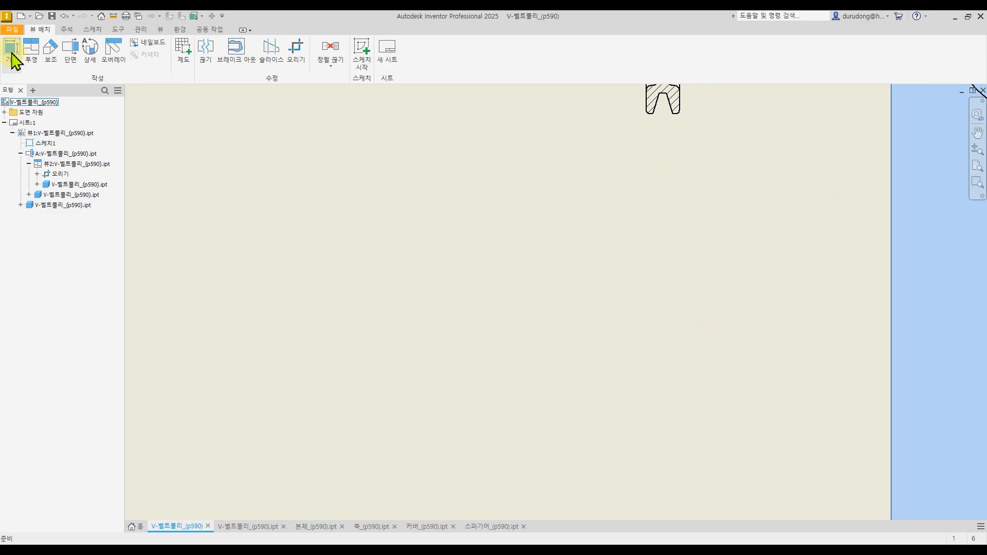
click(11, 54)
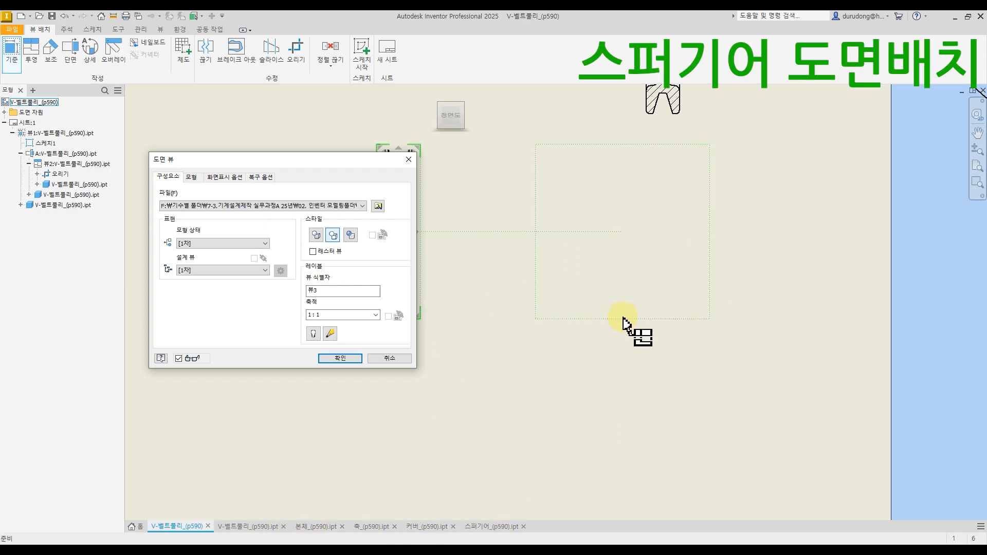
click(348, 206)
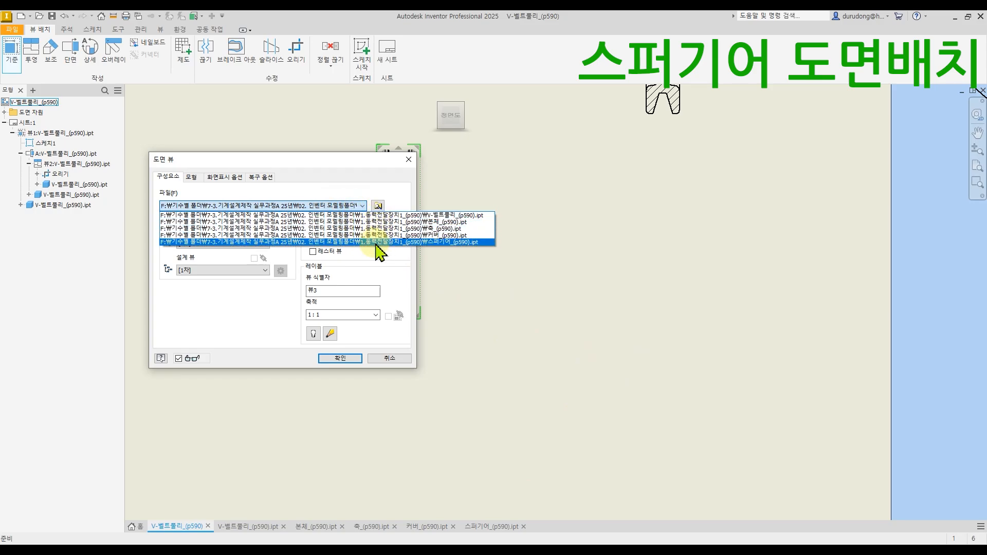
click(372, 242)
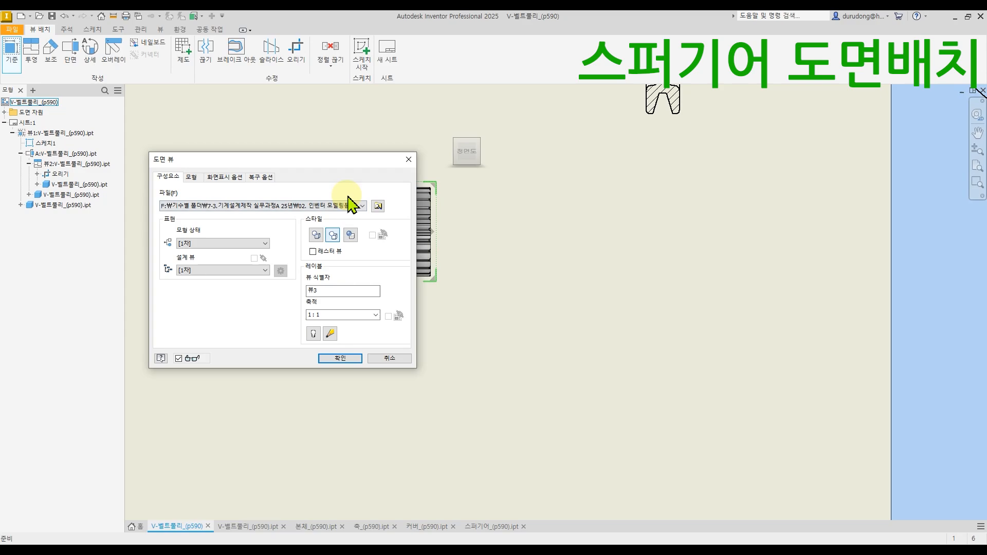
- Orient the spur gear base view to its right side face and place it at 1:1 scale
middle_drag(473, 254, 619, 326)
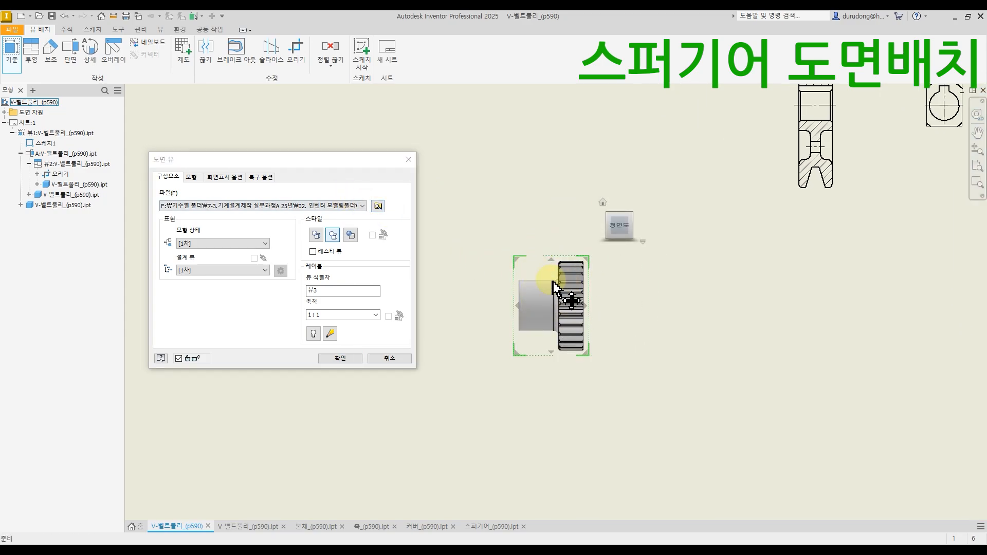
click(550, 315)
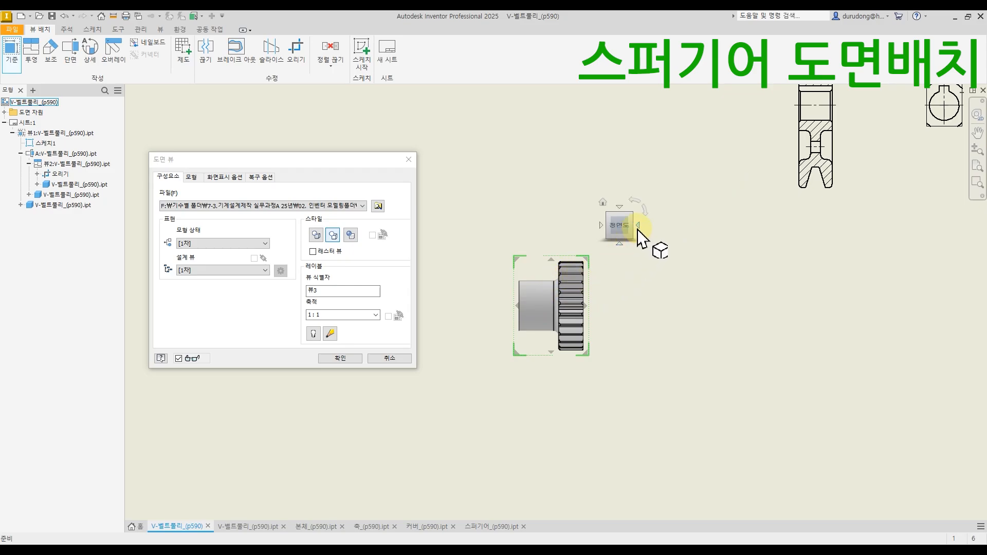
click(637, 225)
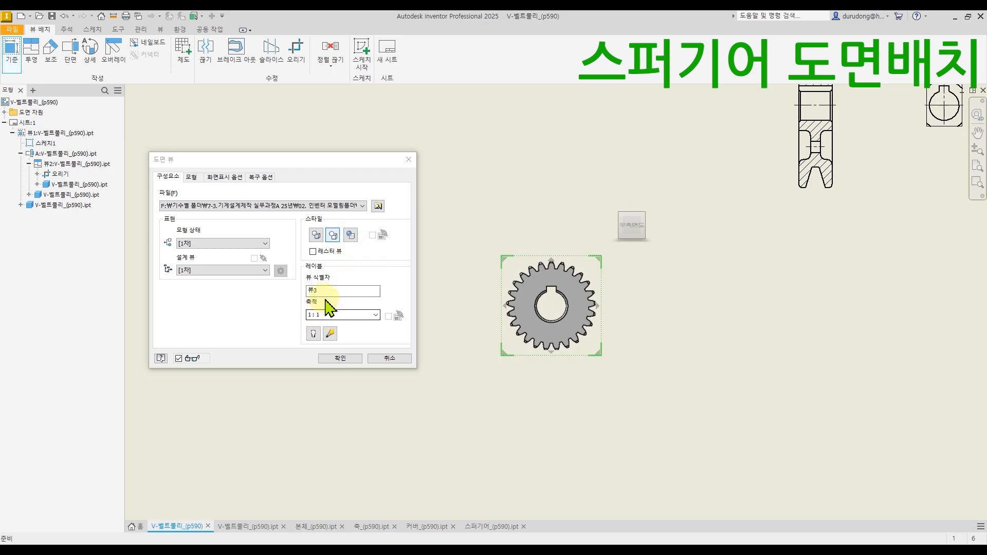
click(228, 171)
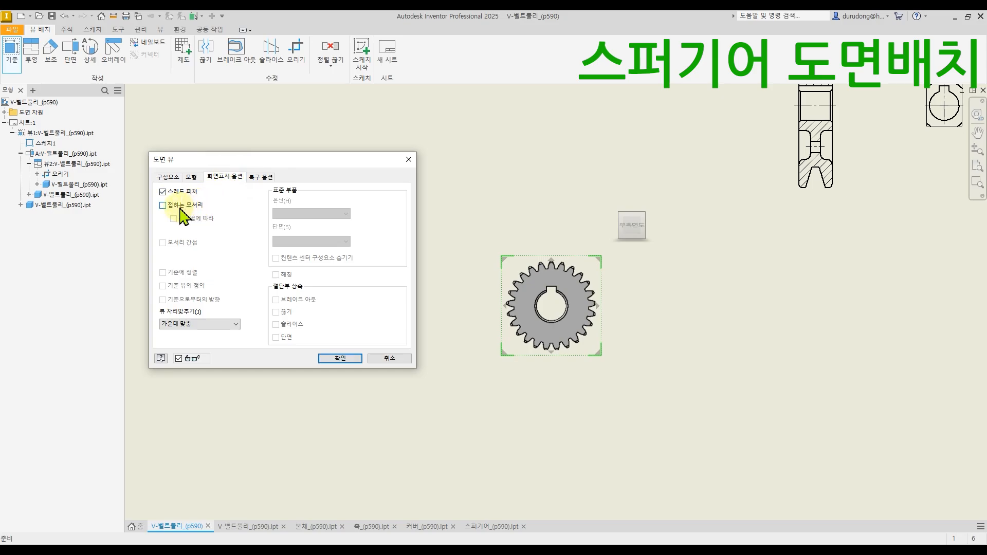
click(339, 359)
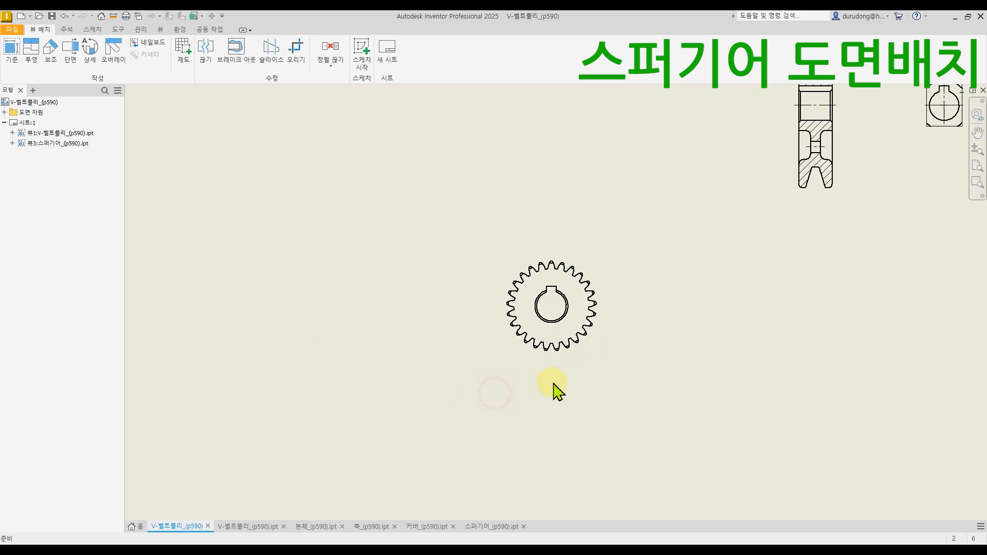
- Move the spur gear view to the sheet's lower right area, beneath the pulley section A-A
scroll(548, 360, up, 3)
drag(544, 332, 720, 406)
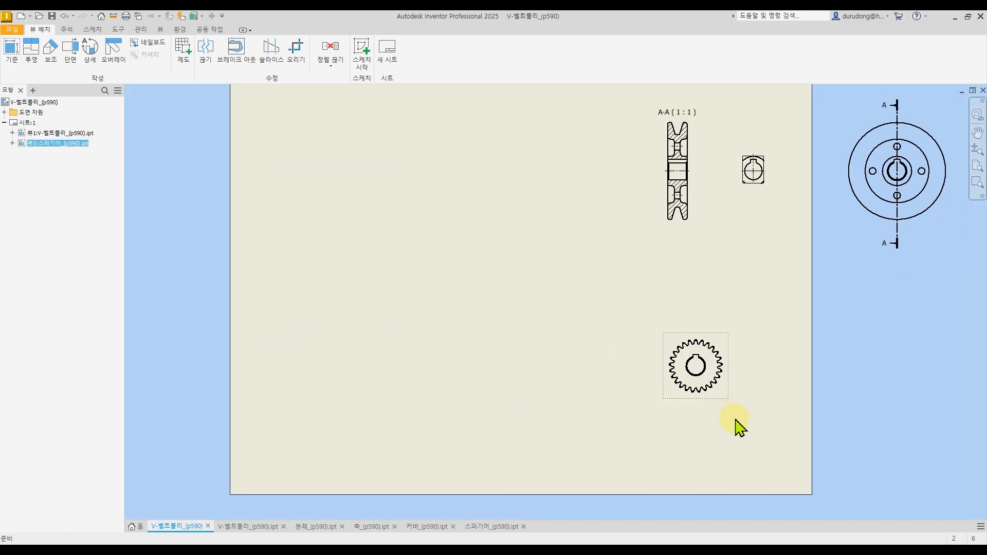
scroll(741, 399, up, 3)
drag(675, 345, 676, 355)
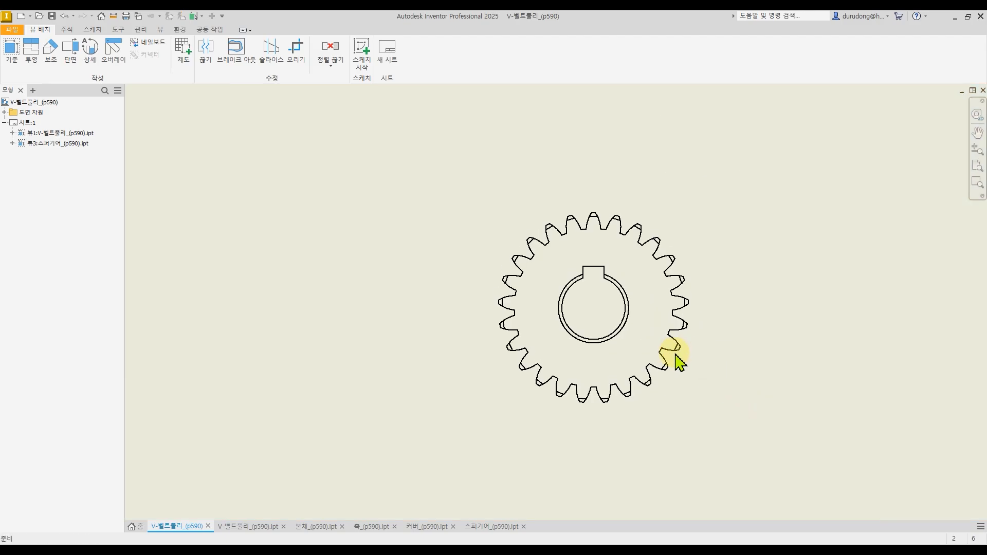
drag(649, 424, 657, 424)
- Open the second spur gear part 스퍼기어_(p2).ipt and compare its shape with 스퍼기어_(p590).ipt
click(417, 376)
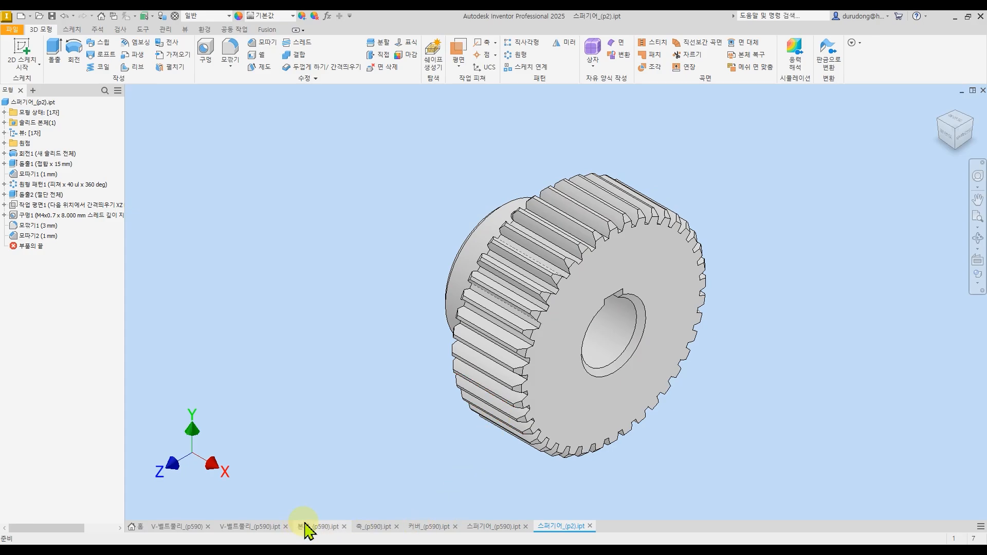
click(494, 526)
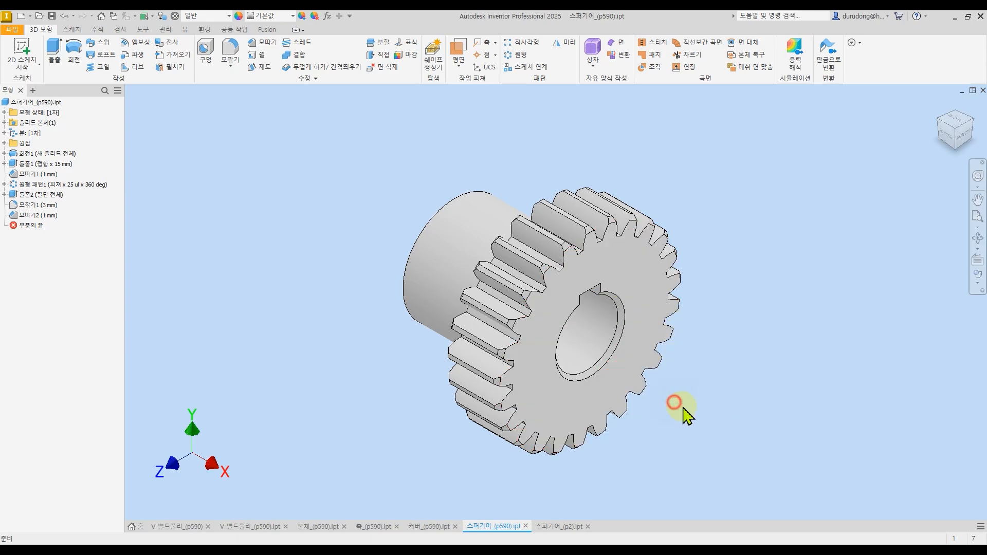
middle_drag(697, 420, 690, 419)
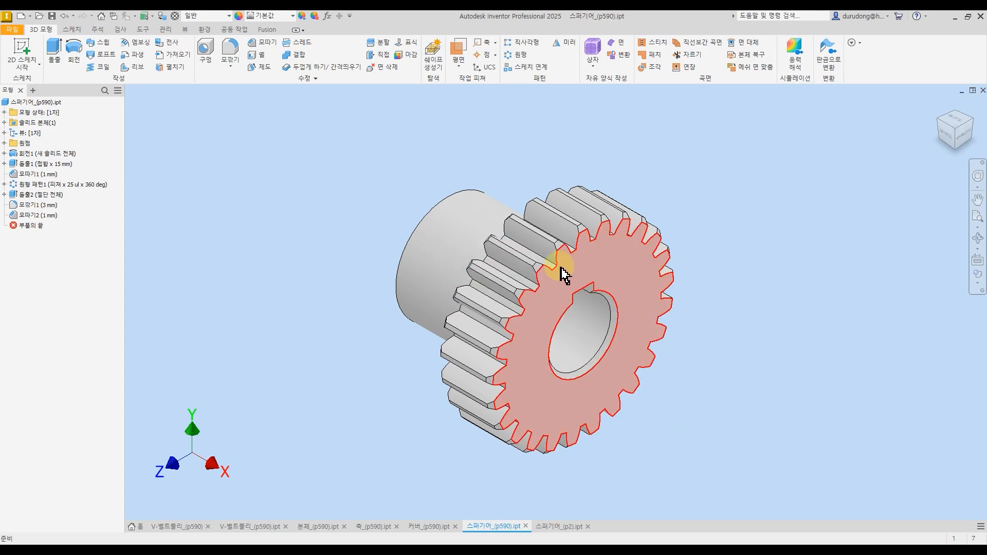
click(561, 528)
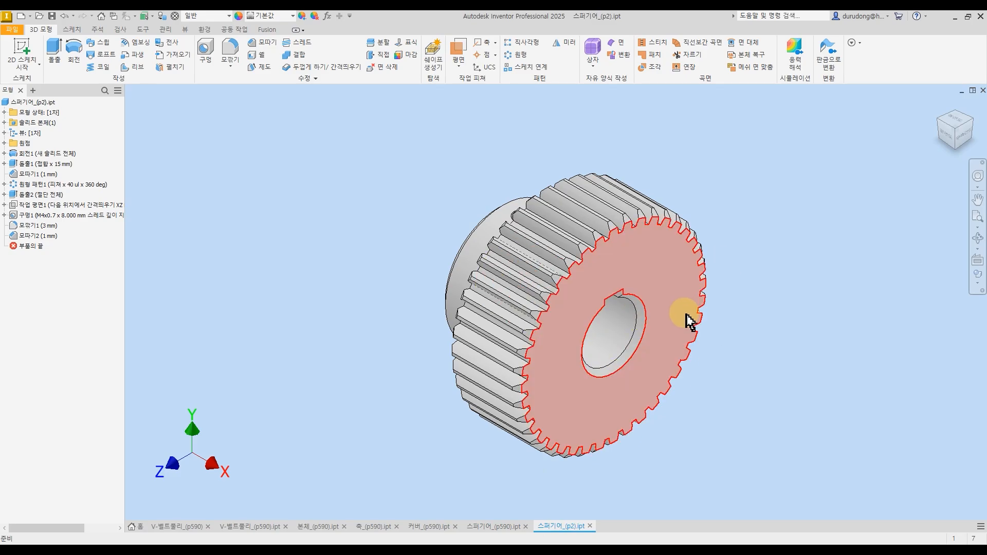
- Examine the teeth, front face and keyed bore of the 스퍼기어_(p2).ipt spur gear model
drag(404, 155, 777, 483)
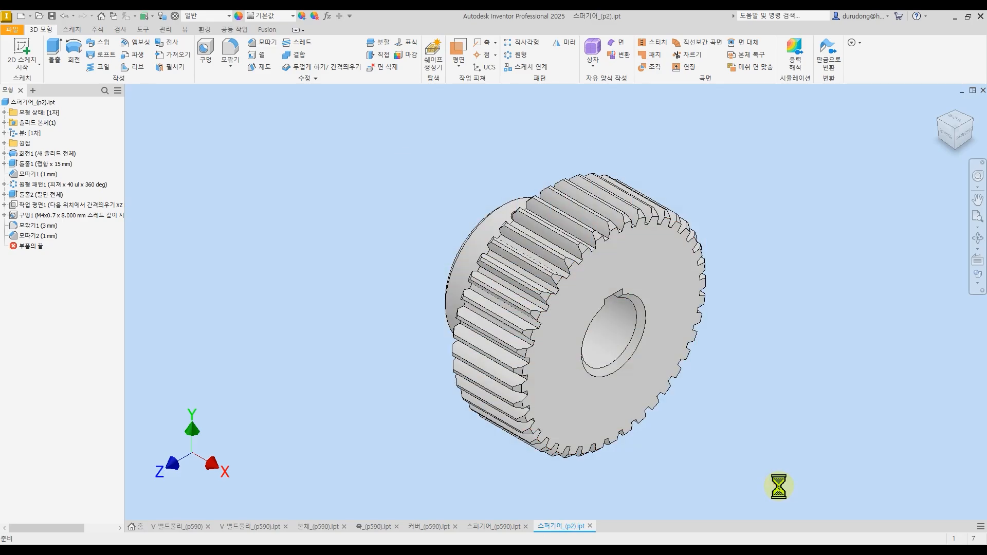
click(730, 472)
click(557, 367)
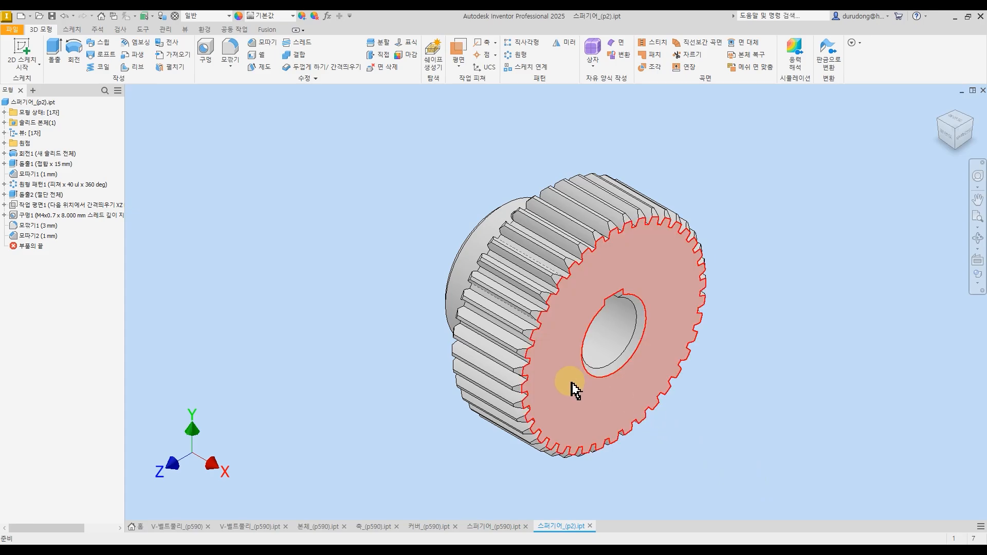
click(687, 409)
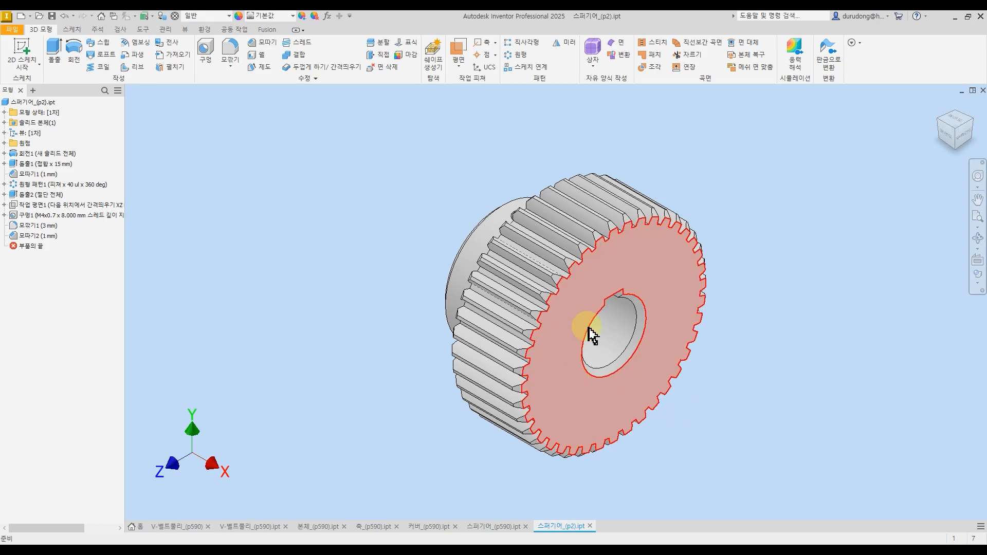
click(553, 368)
click(409, 404)
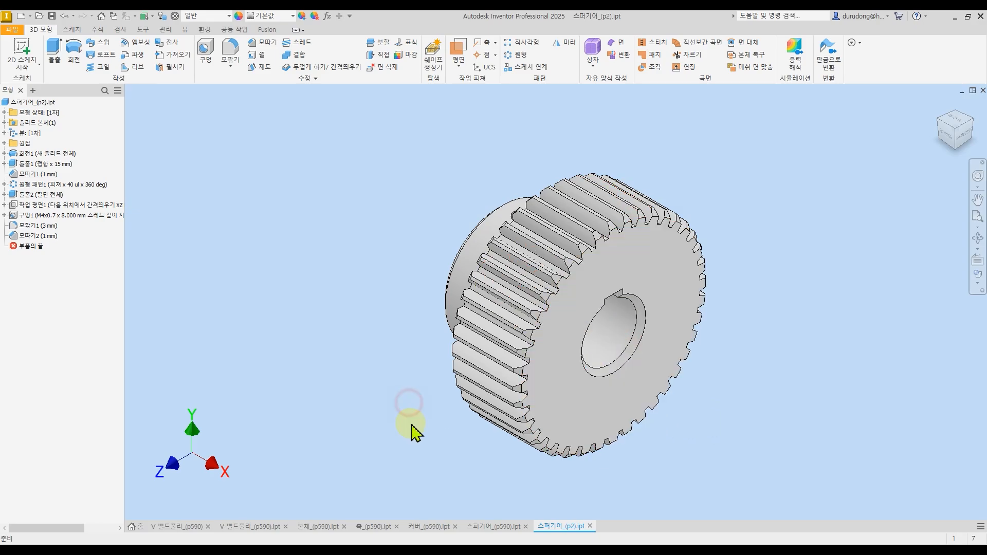
middle_drag(410, 424, 418, 417)
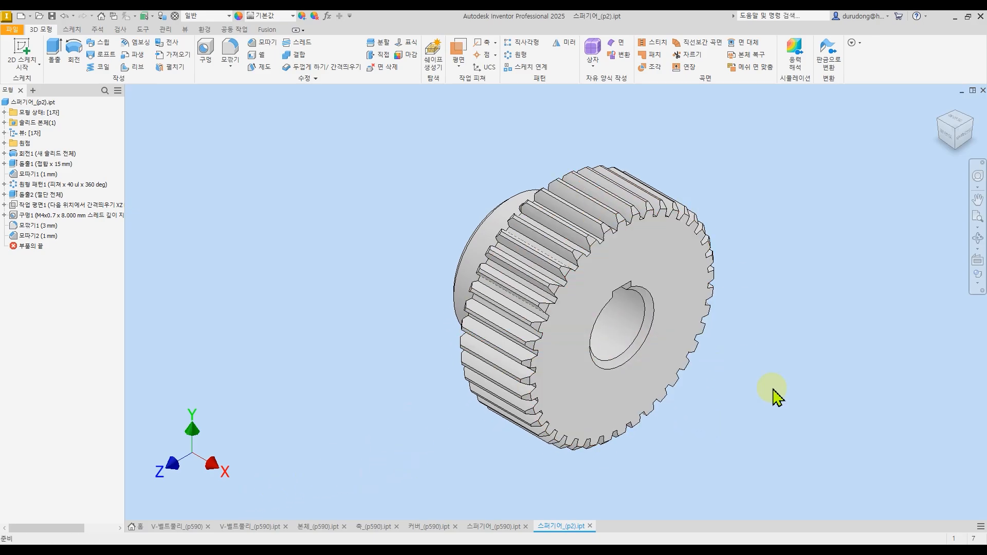
middle_drag(754, 431, 704, 455)
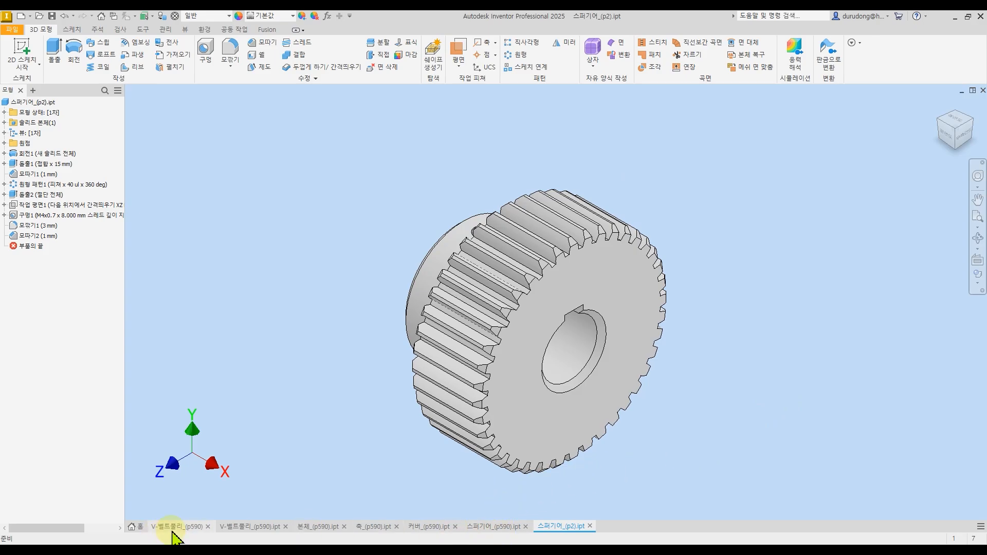
- Return to the V-벨트풀리_(p590) drawing and move the spur gear view upward to free space below it
click(194, 528)
scroll(607, 396, up, 3)
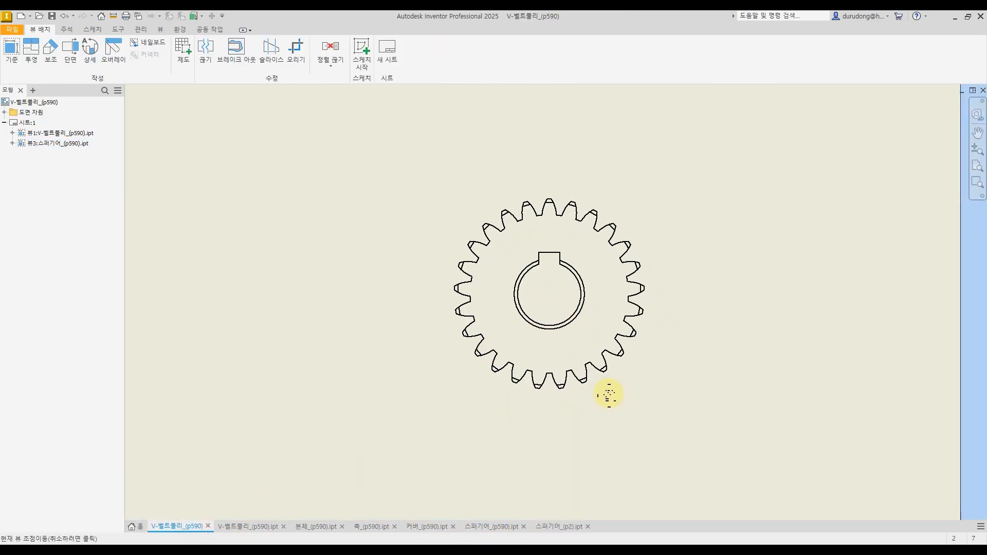
drag(612, 409, 612, 319)
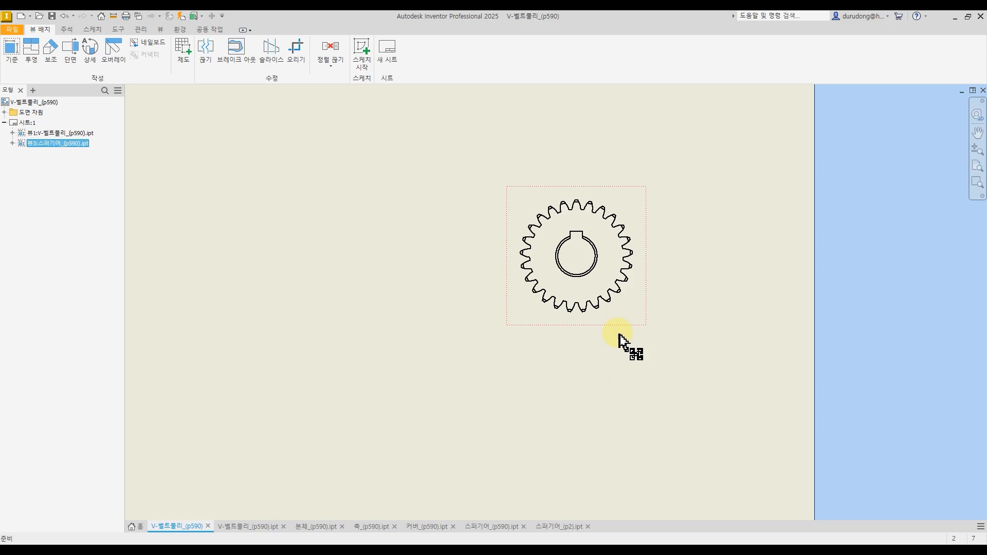
click(630, 364)
middle_drag(613, 397, 623, 371)
- Start another base view and choose 스퍼기어_(p2).ipt as its source part
click(7, 54)
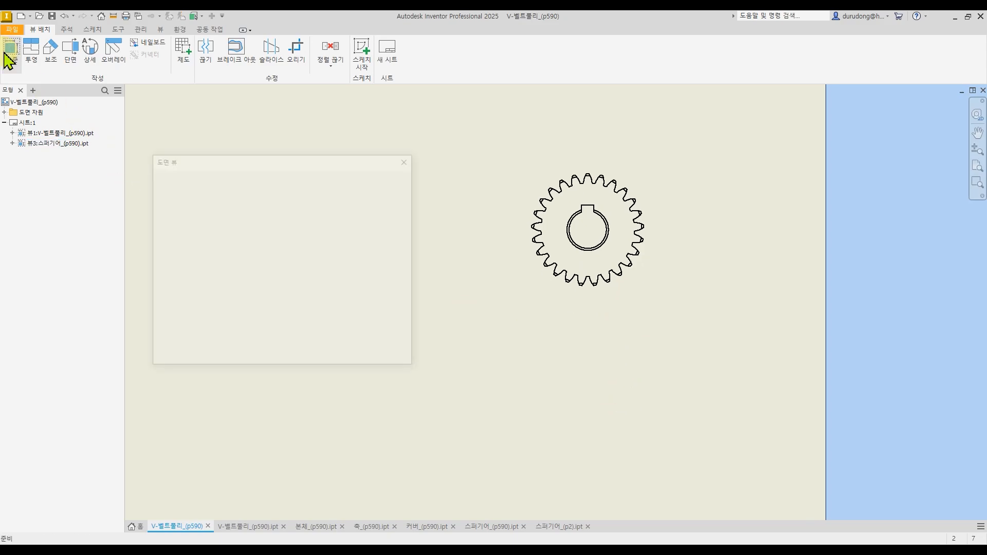
click(360, 206)
click(400, 243)
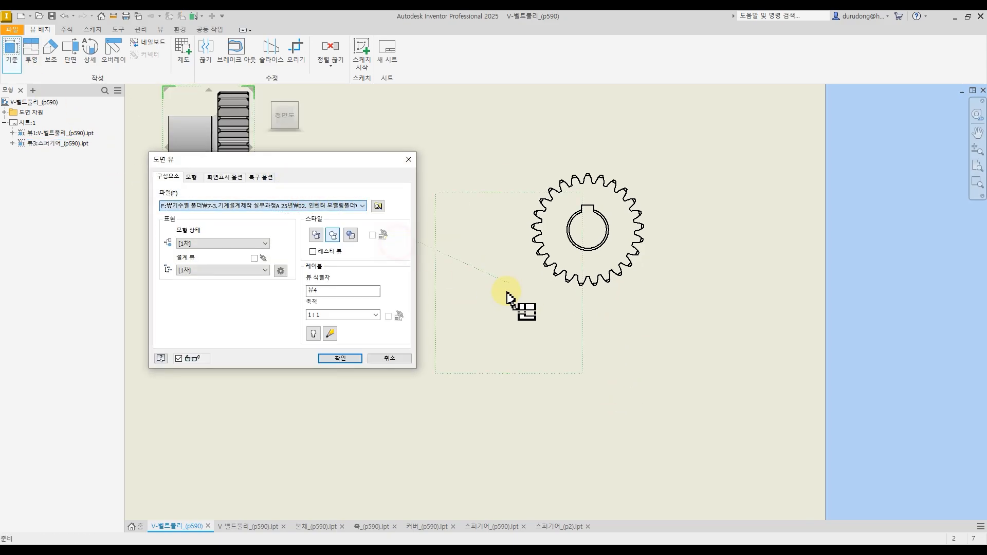
middle_drag(502, 288, 716, 353)
click(337, 205)
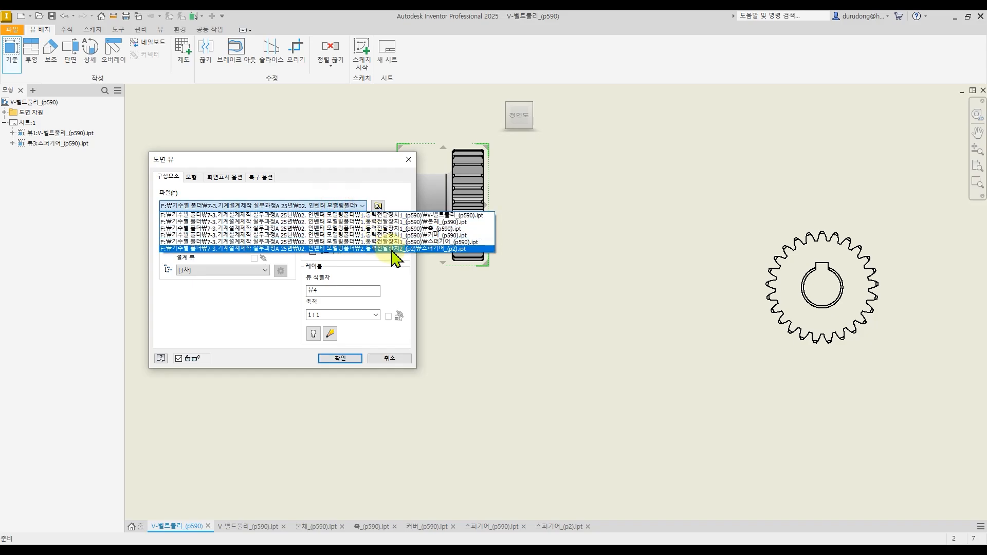
click(390, 250)
- Orient the second spur gear base view to its right side face and place it at 1:1 scale
middle_drag(558, 290, 625, 315)
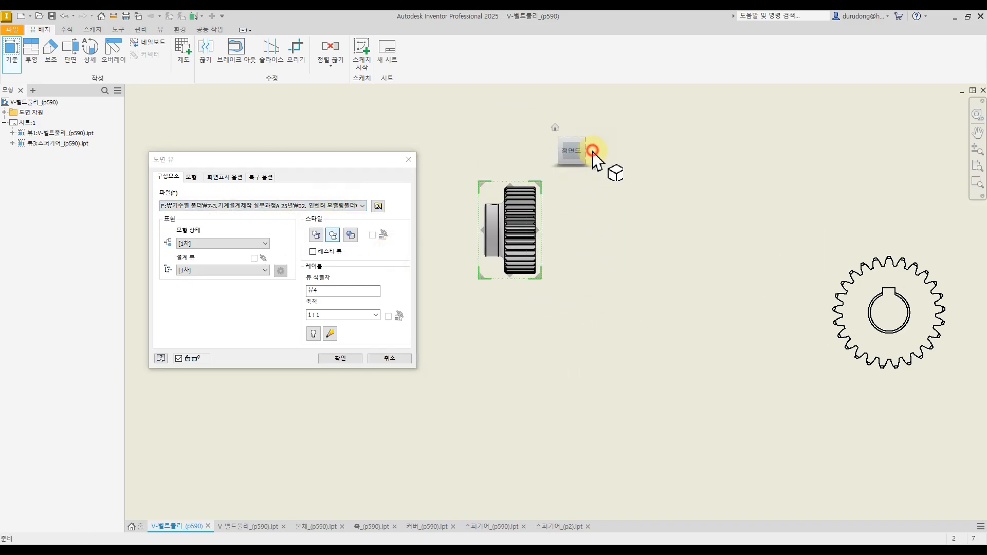
click(593, 151)
click(230, 176)
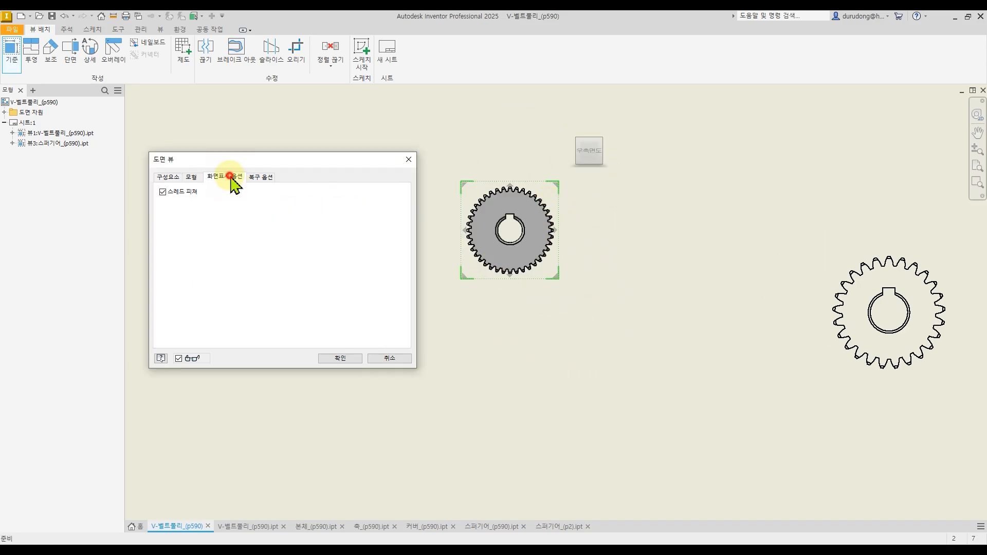
click(329, 358)
- Move the second spur gear view beneath the first gear view, leaving a clear gap between them
middle_drag(560, 357, 481, 317)
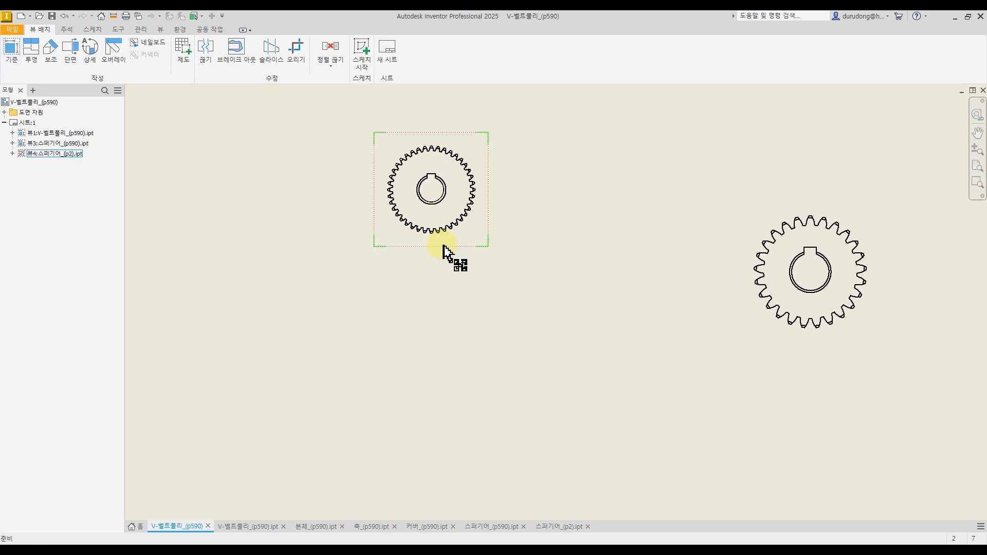
drag(444, 247, 823, 454)
middle_drag(811, 474, 660, 408)
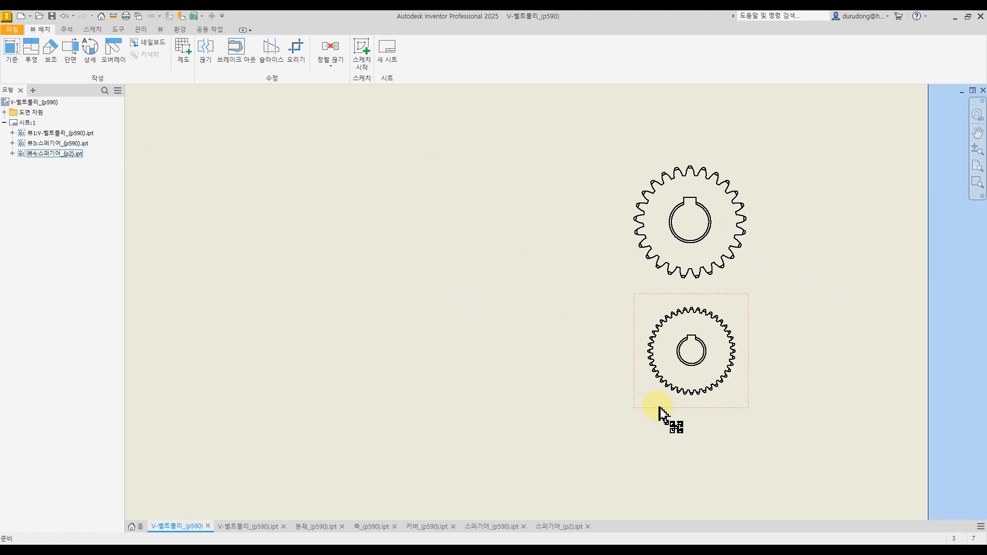
drag(700, 410, 704, 445)
middle_drag(709, 470, 629, 443)
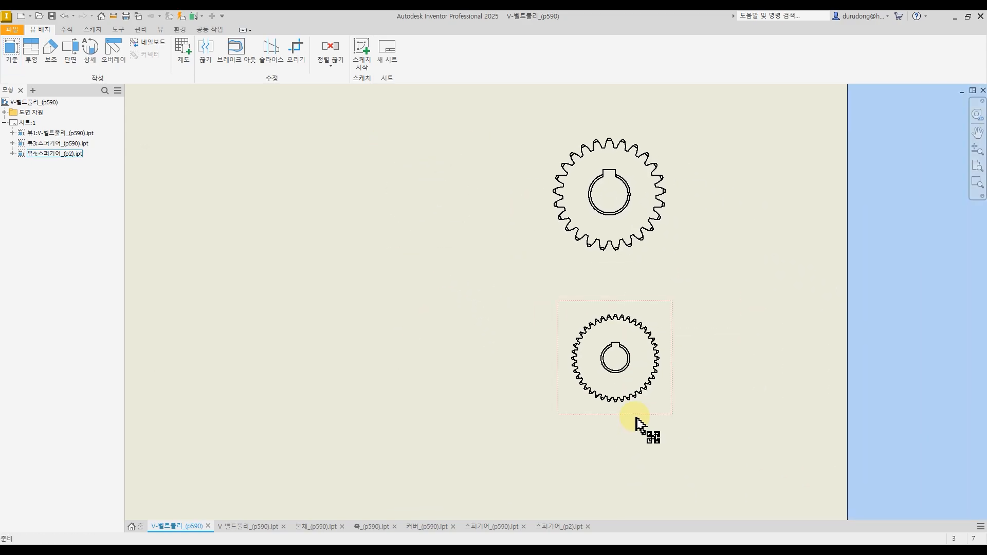
- Shift the 스퍼기어_(p2) view slightly so it sits more nearly in line beneath the 스퍼기어_(p590) gear view
drag(634, 419, 625, 430)
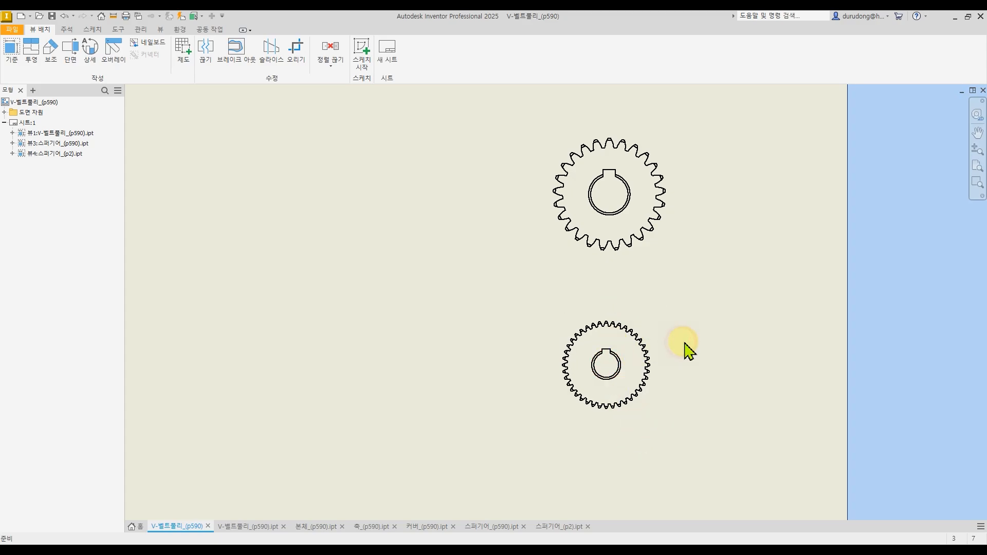
middle_drag(685, 343, 697, 353)
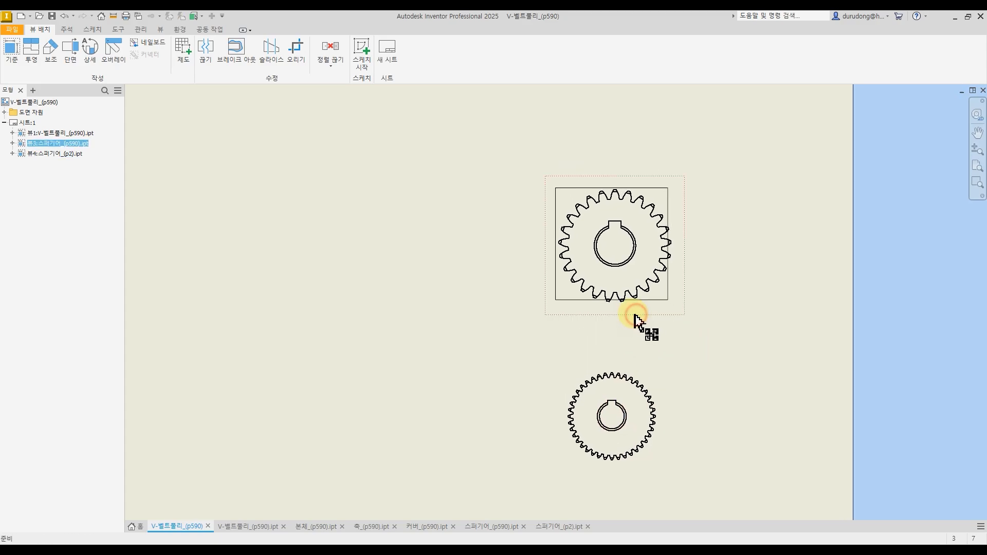
- Examine the teeth at the upper and lower ends of the 스퍼기어_(p590) view's vertical centre axis
scroll(618, 200, down, 3)
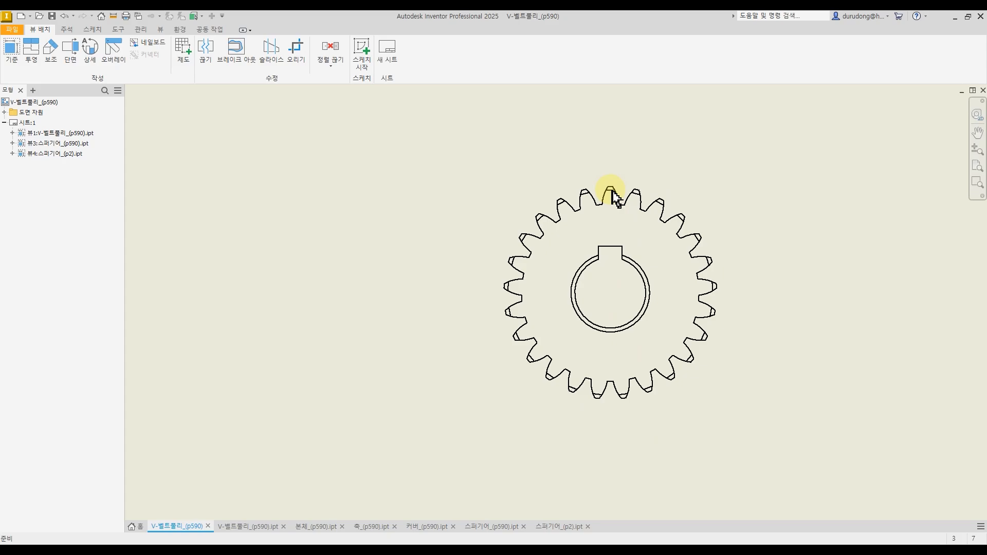
scroll(611, 184, down, 3)
drag(582, 179, 616, 192)
middle_drag(661, 450, 649, 284)
middle_drag(601, 419, 555, 326)
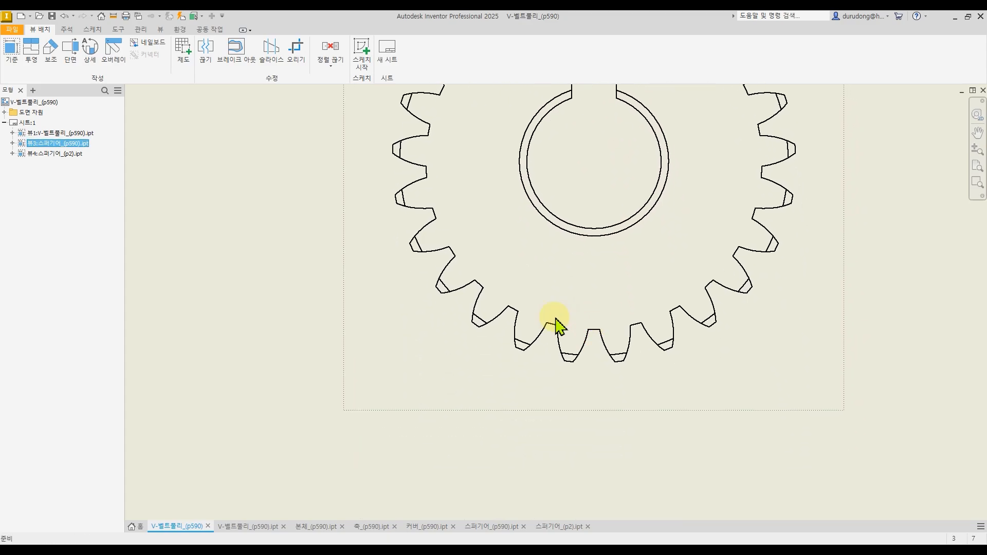
drag(609, 351, 648, 390)
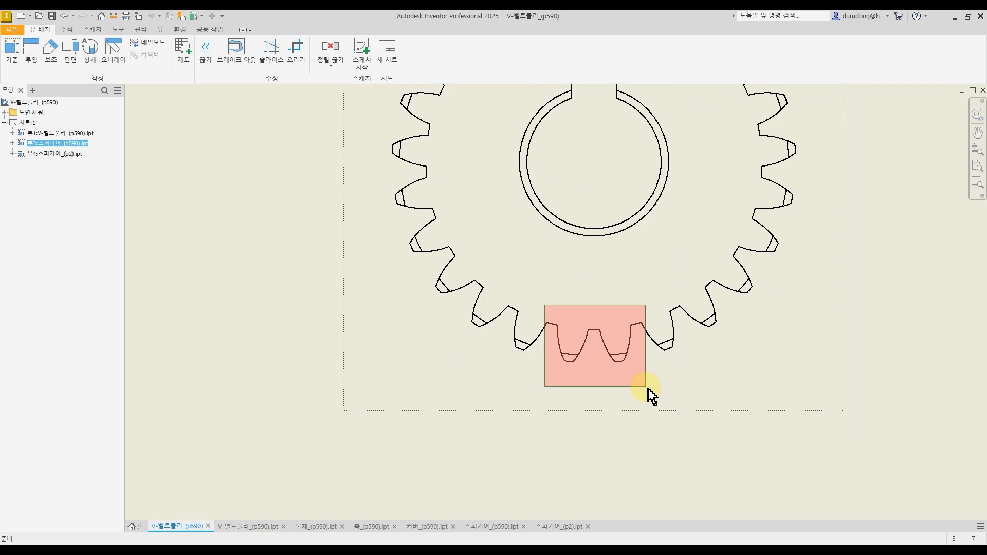
drag(647, 388, 642, 313)
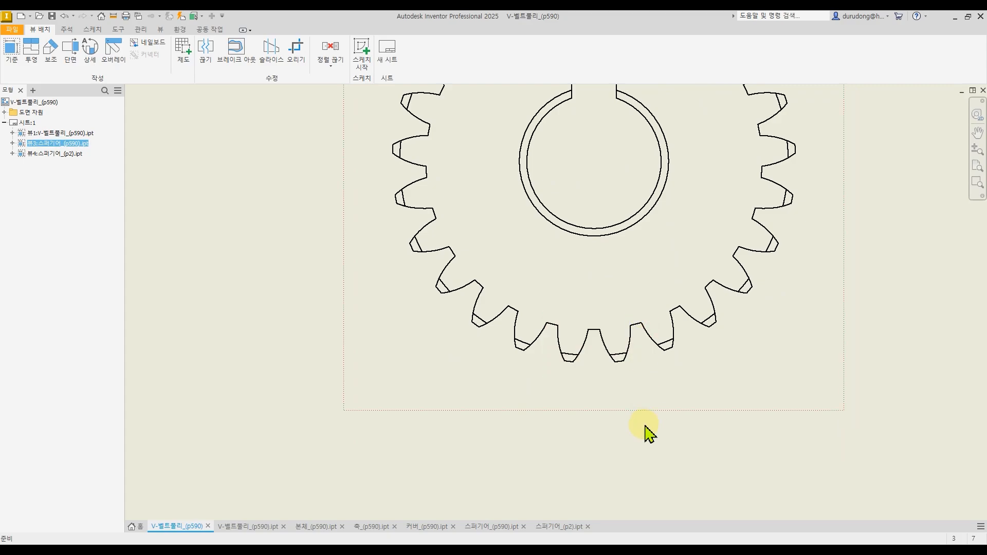
middle_drag(646, 434, 642, 230)
mouse_move(647, 381)
middle_down()
mouse_move(645, 239)
mouse_move(640, 271)
middle_up()
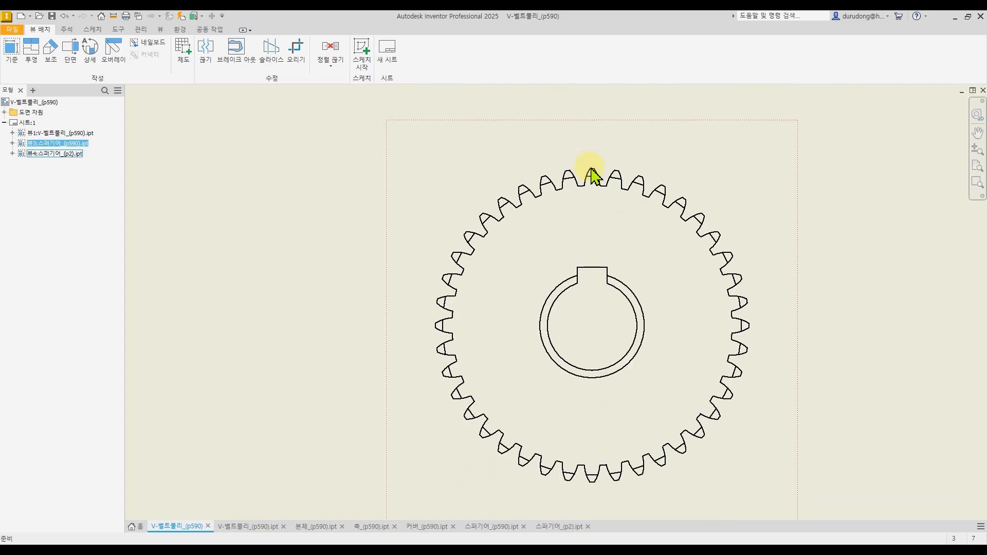
- Examine the teeth at the upper and lower ends of the 스퍼기어_(p2) view's vertical centre axis
scroll(582, 159, down, 3)
drag(577, 160, 628, 236)
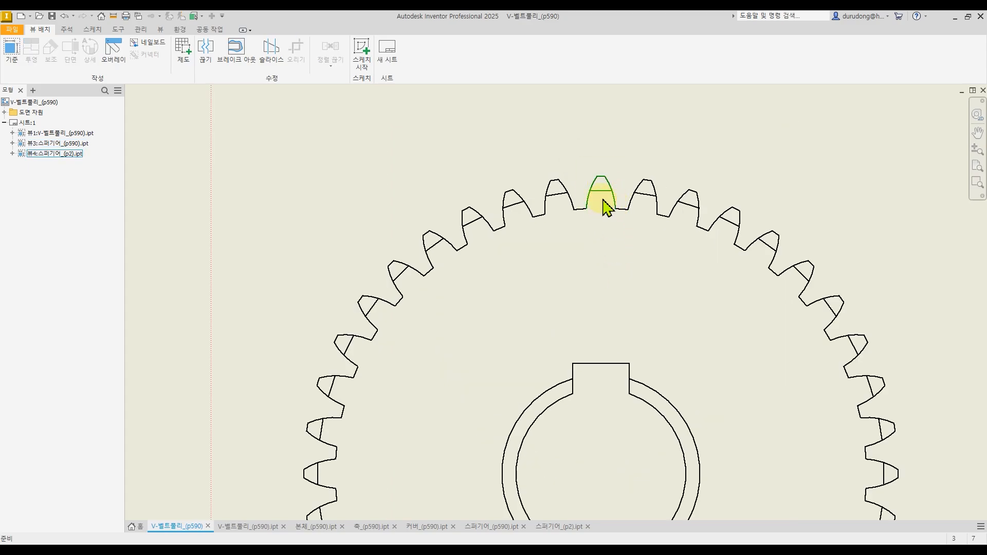
middle_drag(601, 411, 586, 122)
middle_drag(558, 437, 557, 348)
drag(556, 344, 609, 420)
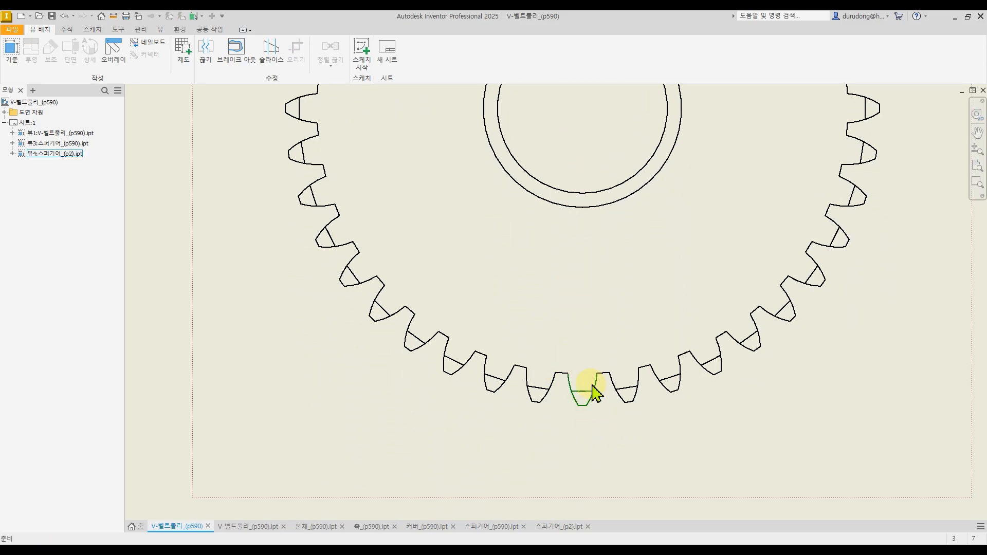
click(601, 413)
scroll(612, 303, up, 3)
middle_drag(615, 240, 621, 403)
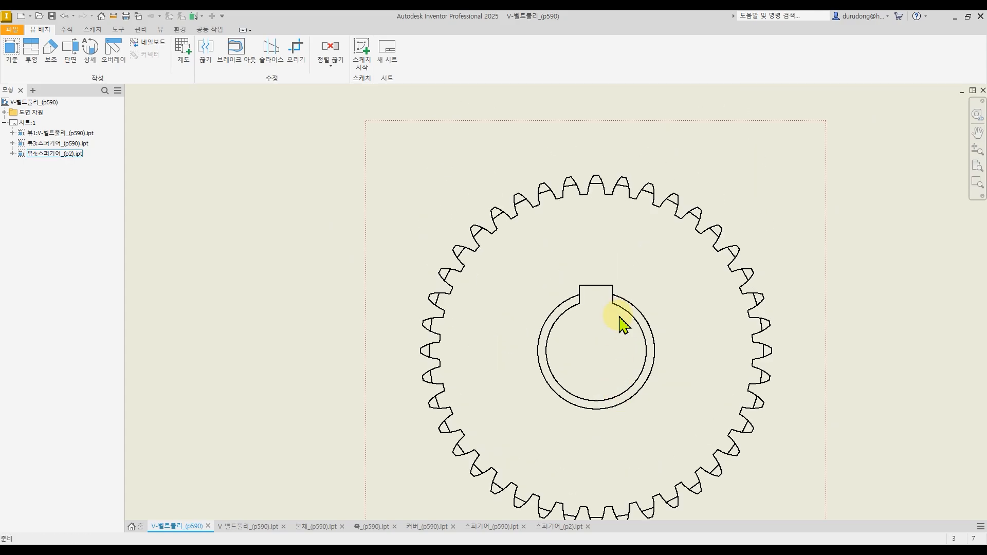
scroll(622, 322, up, 3)
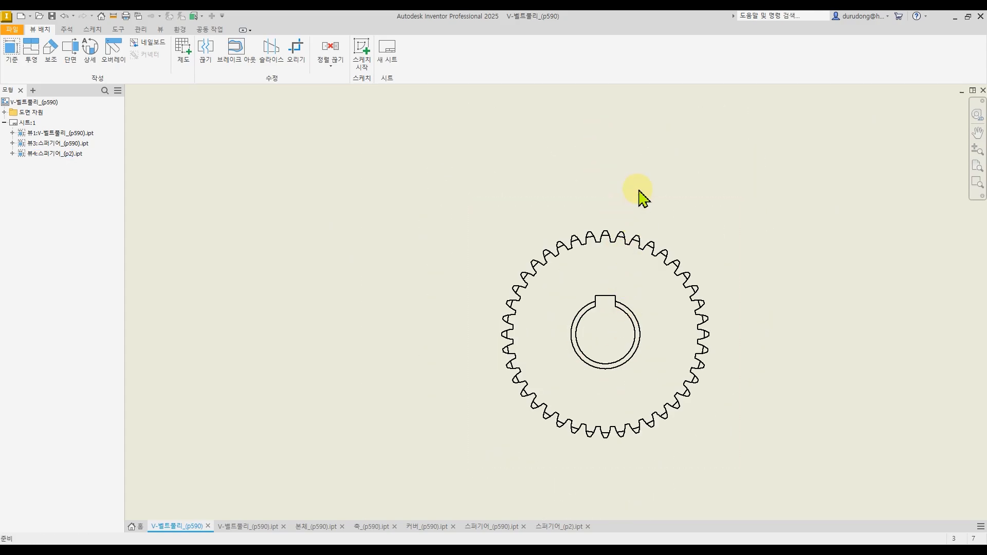
scroll(639, 192, up, 3)
scroll(610, 255, down, 2)
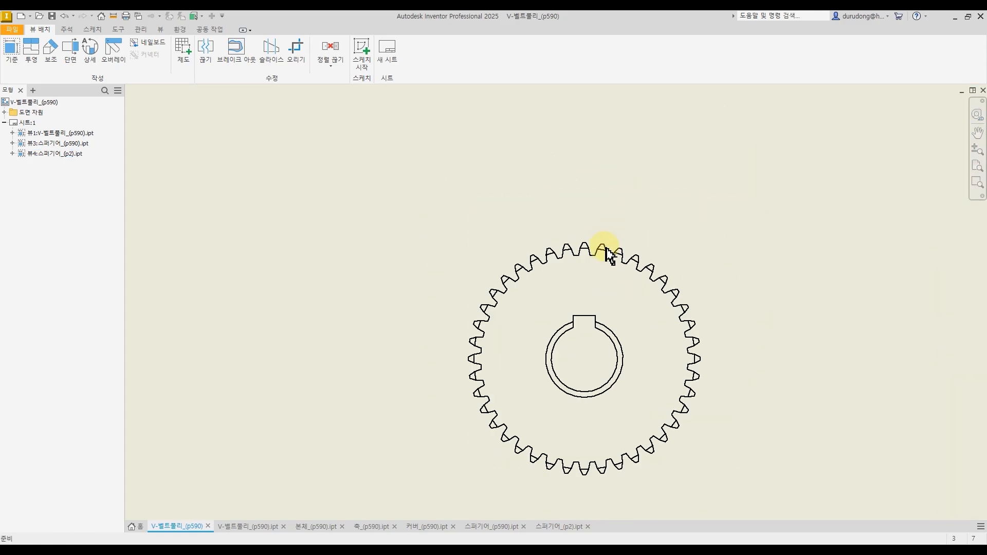
- Draw a vertical section line through the 스퍼기어_(p2) view's centre, aligned to the upper tooth's midpoint and running past both ends of the gear
click(70, 50)
click(583, 228)
scroll(582, 230, down, 5)
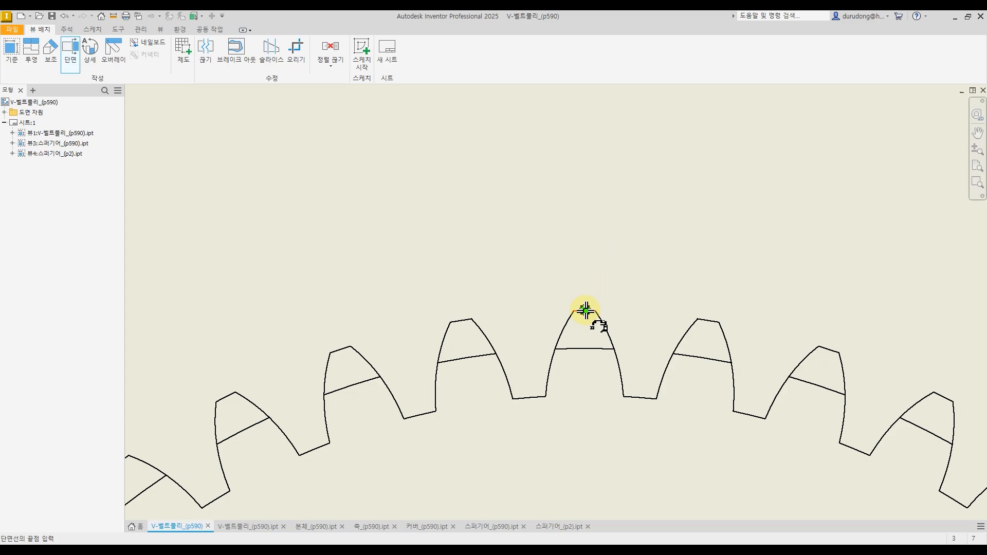
scroll(583, 250, up, 3)
scroll(581, 133, up, 3)
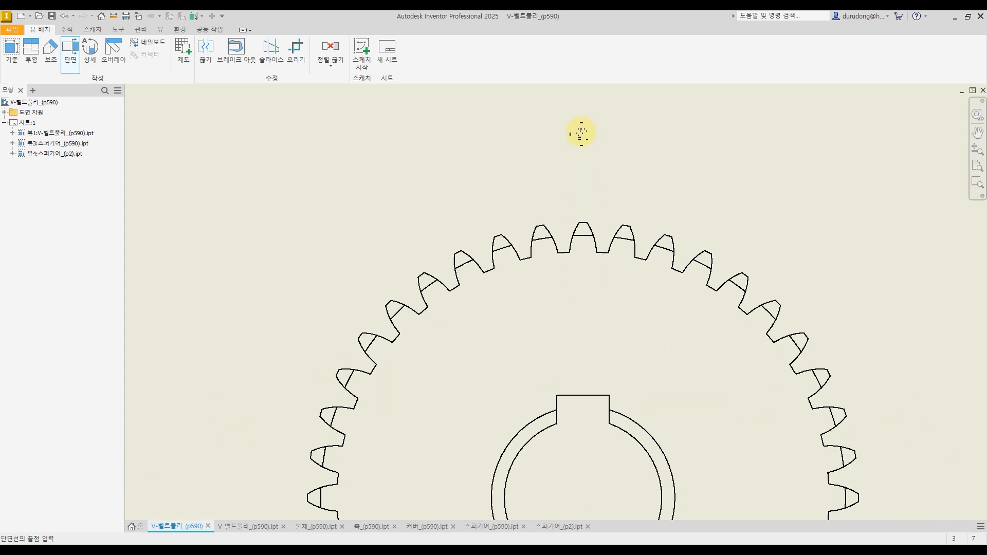
middle_drag(581, 133, 574, 212)
middle_drag(575, 129, 573, 183)
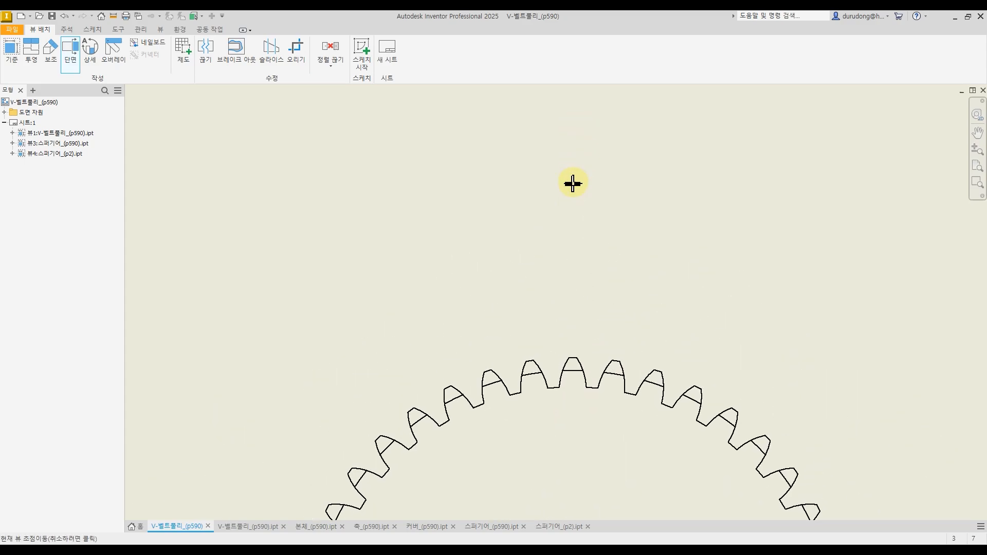
click(574, 138)
scroll(575, 138, up, 3)
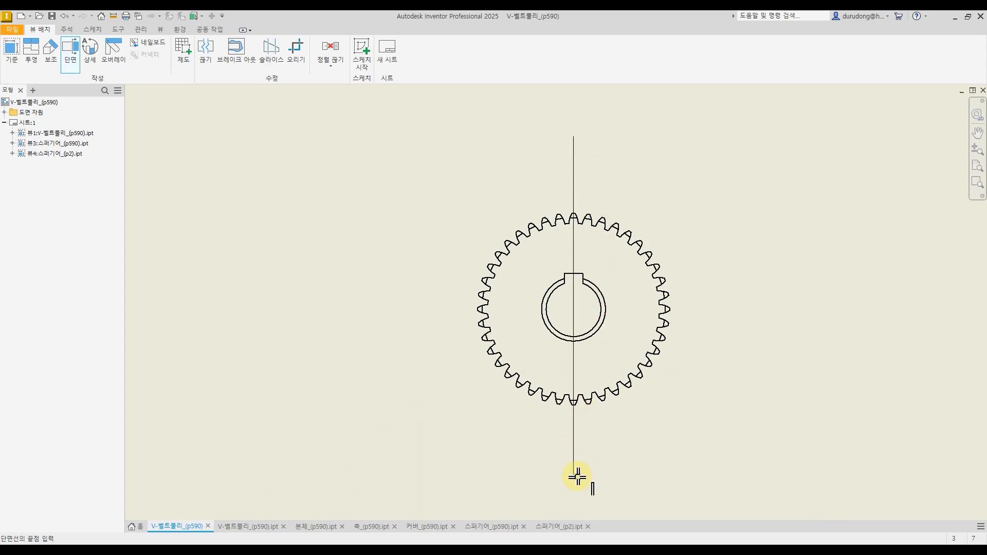
middle_drag(578, 477, 580, 457)
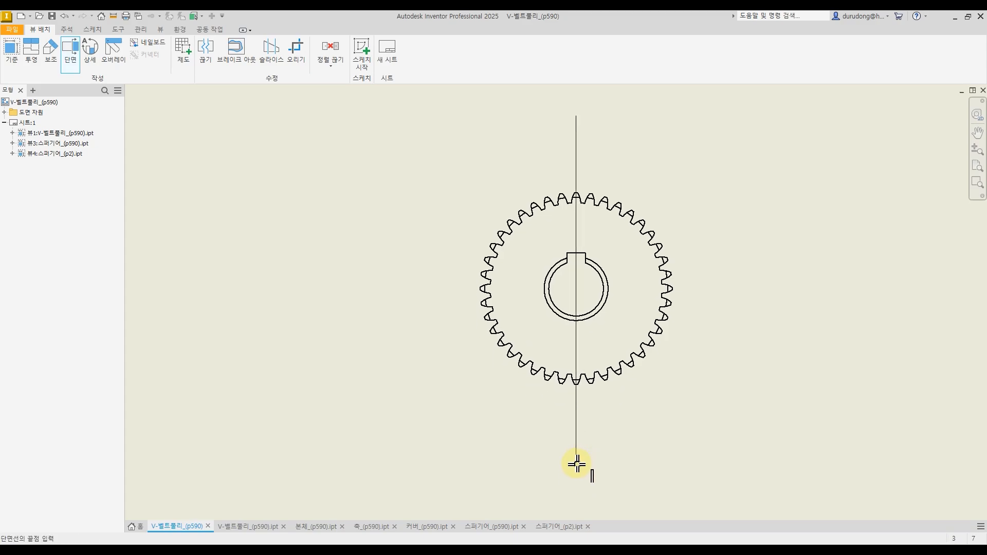
click(577, 464)
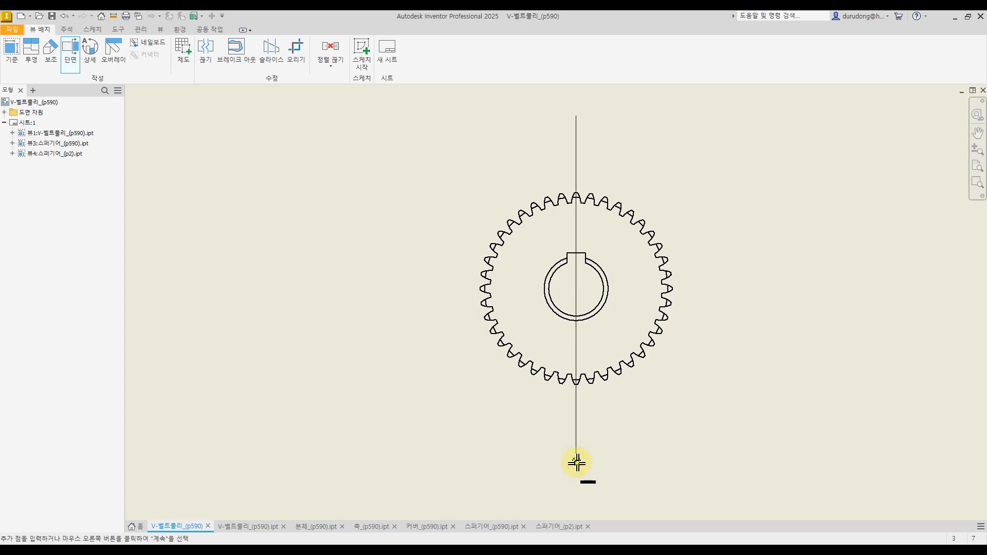
- Create section view B at 1:1 to the left of the 스퍼기어_(p2) view and move it farther left to leave room between them
right_click(604, 443)
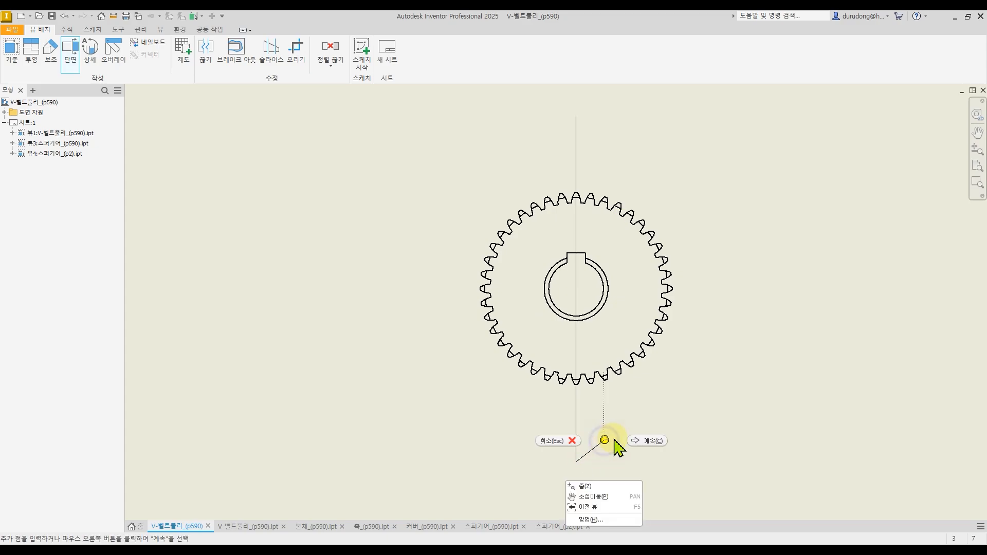
click(638, 446)
middle_drag(445, 306, 632, 306)
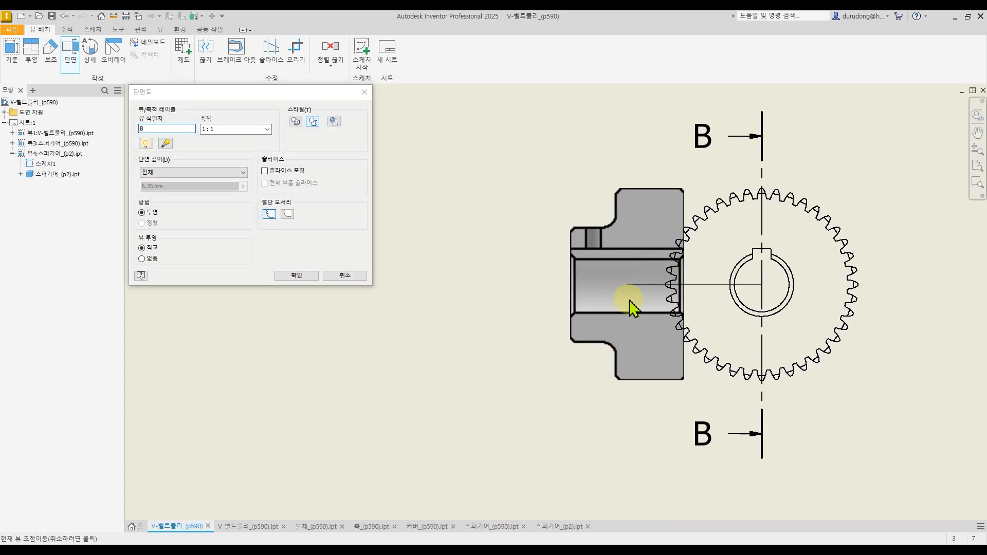
click(492, 314)
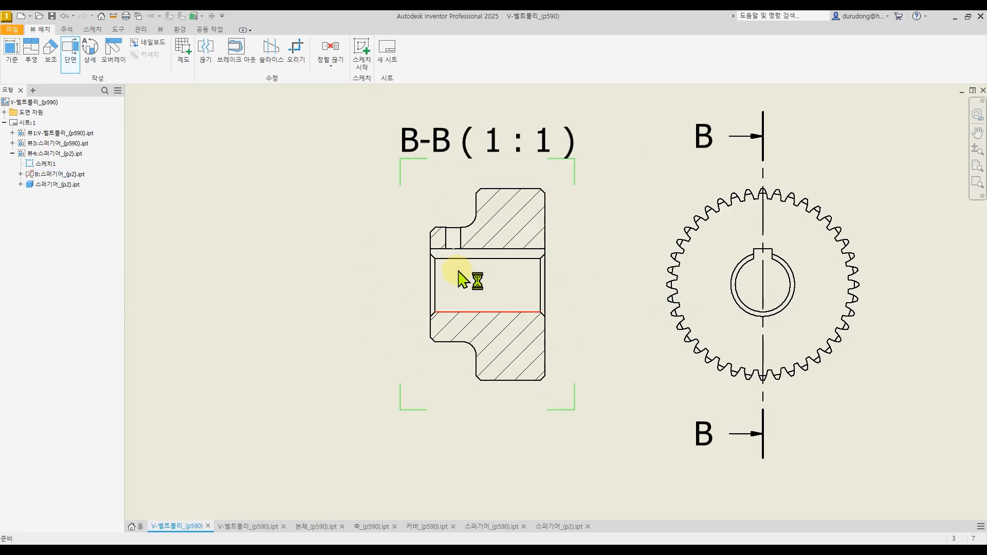
middle_drag(493, 285, 469, 308)
drag(541, 325, 503, 326)
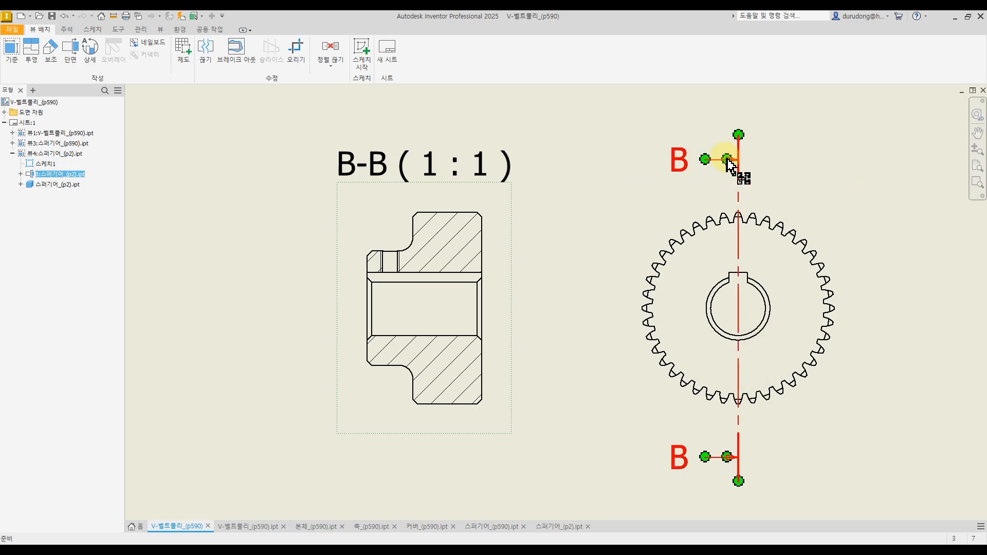
drag(518, 349, 434, 348)
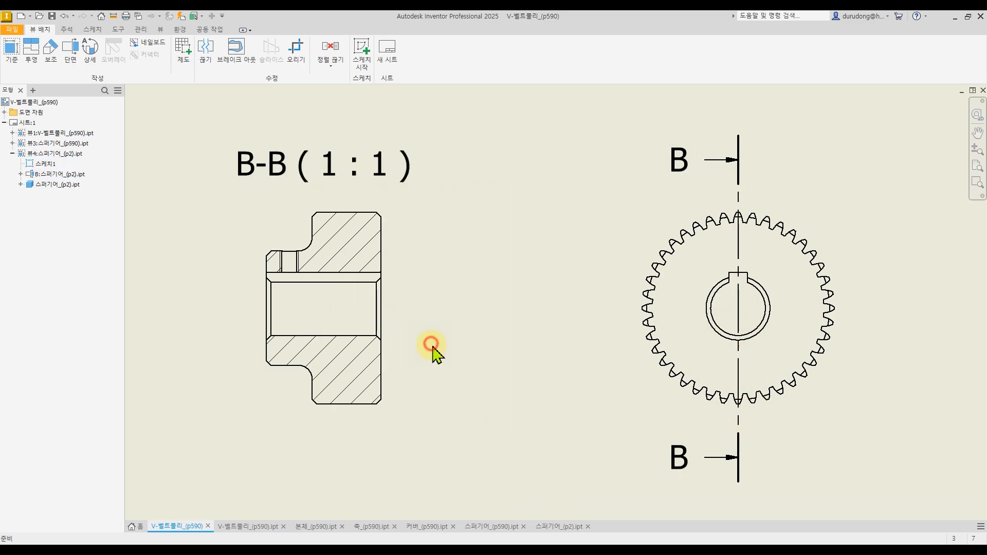
- Project a side view to the right from section B-B and position it between the section and the original gear view
click(31, 51)
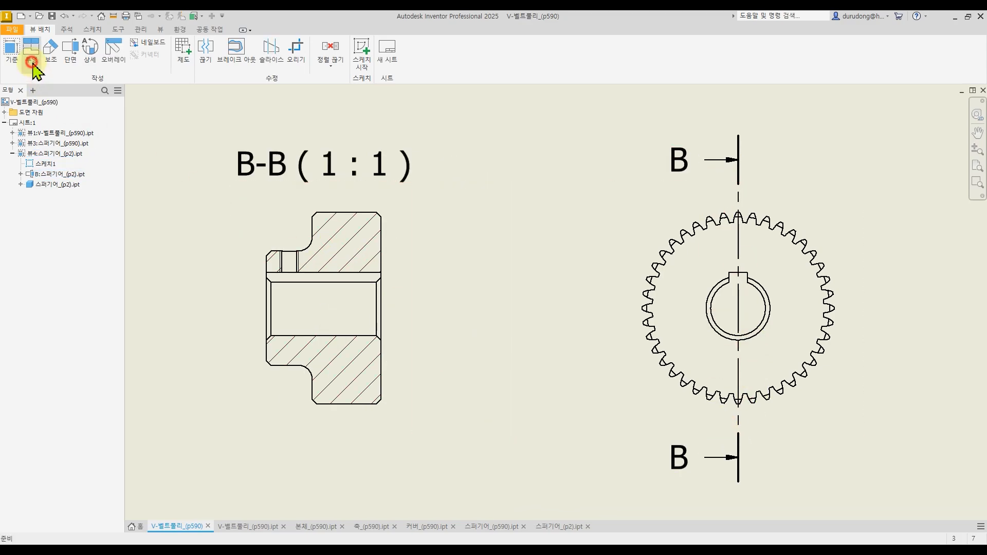
click(318, 234)
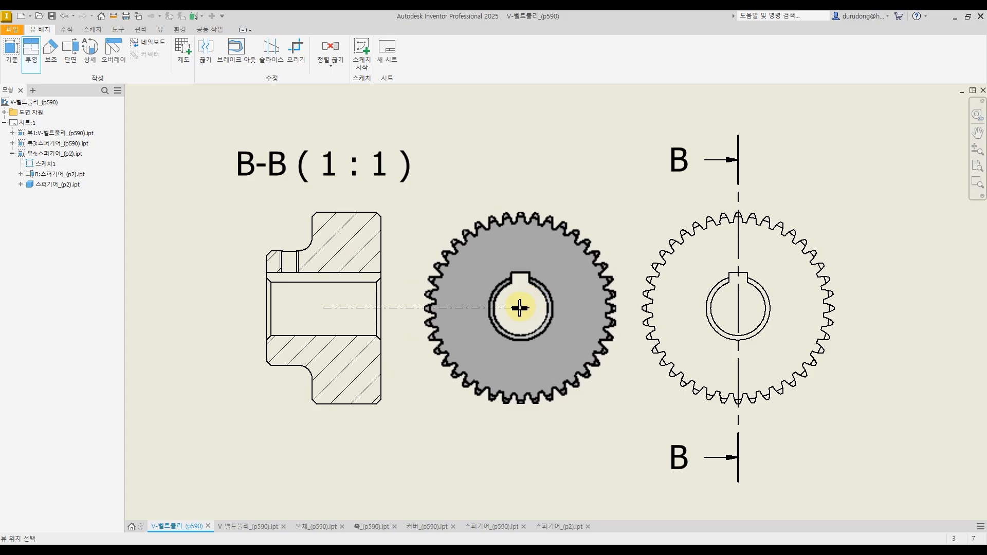
click(511, 308)
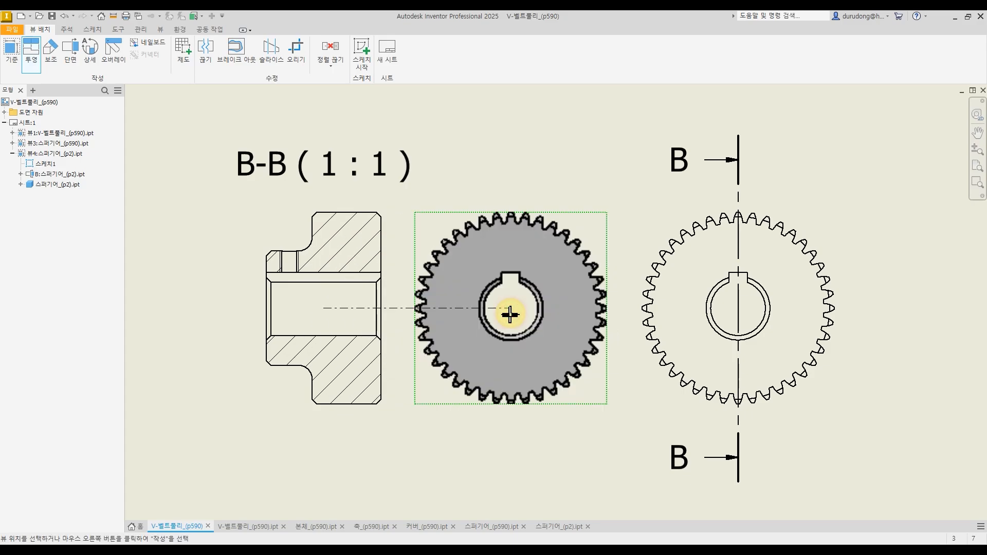
right_click(506, 316)
click(541, 317)
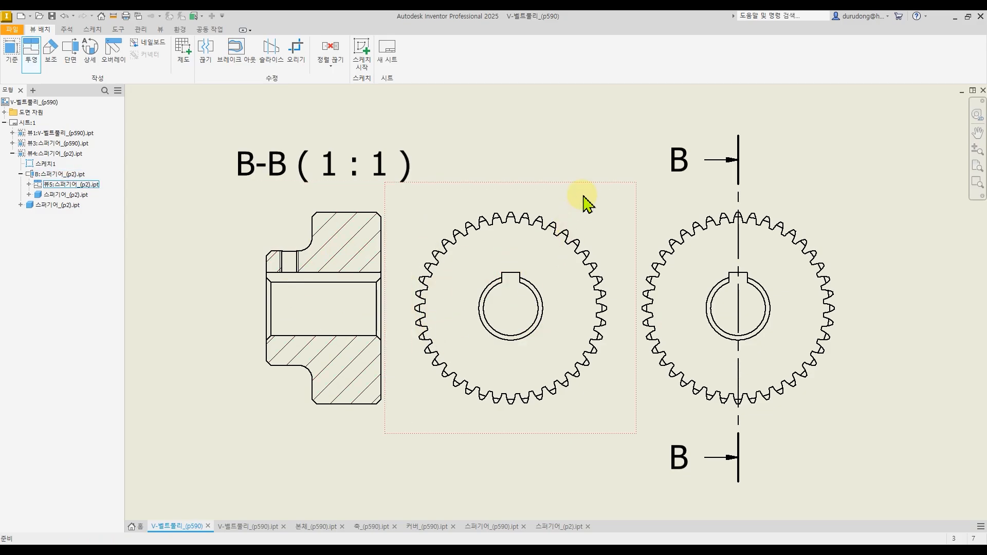
drag(579, 187, 586, 188)
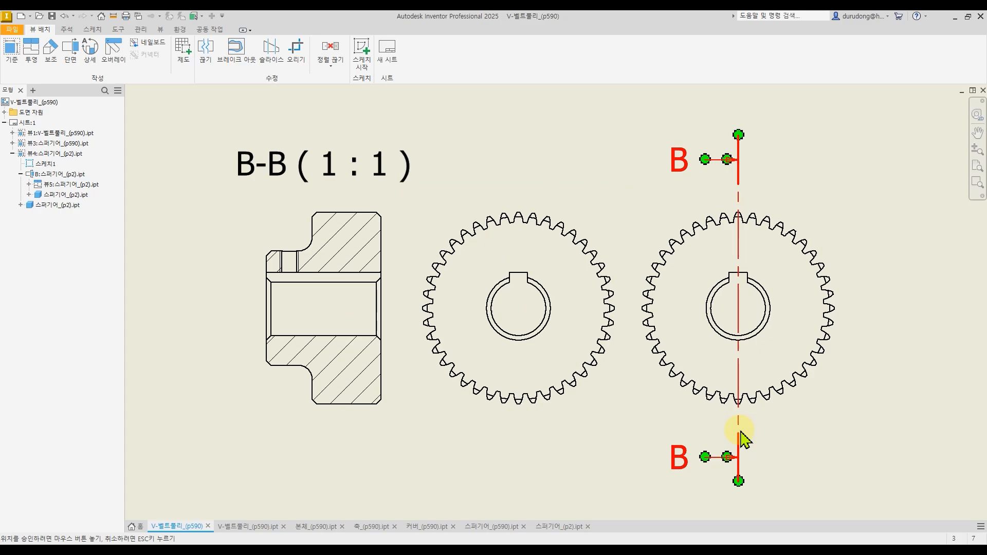
- Move the 스퍼기어_(p590) gear view slightly upward, after checking the teeth at its lower end
middle_drag(629, 175, 587, 356)
middle_drag(621, 255, 610, 341)
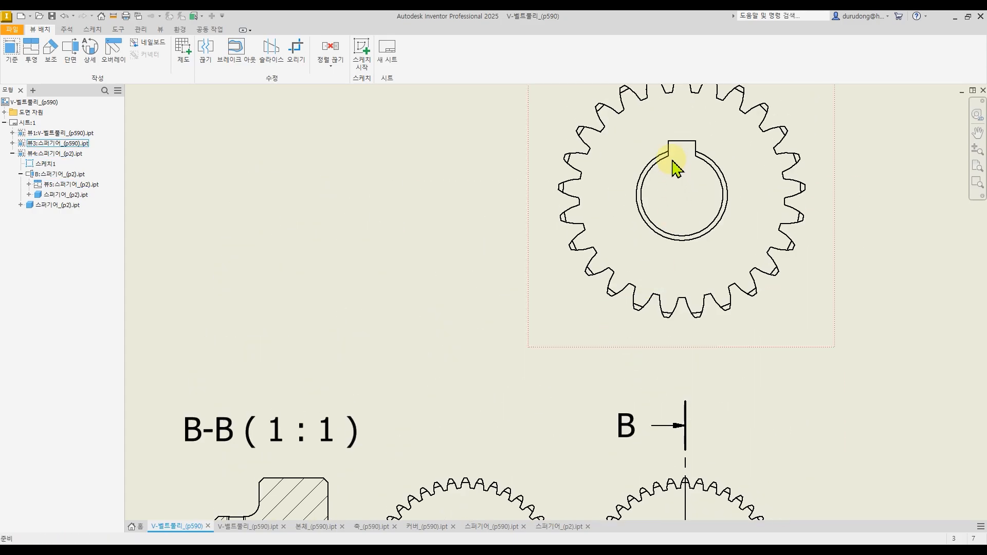
middle_drag(672, 161, 645, 233)
scroll(647, 409, down, 3)
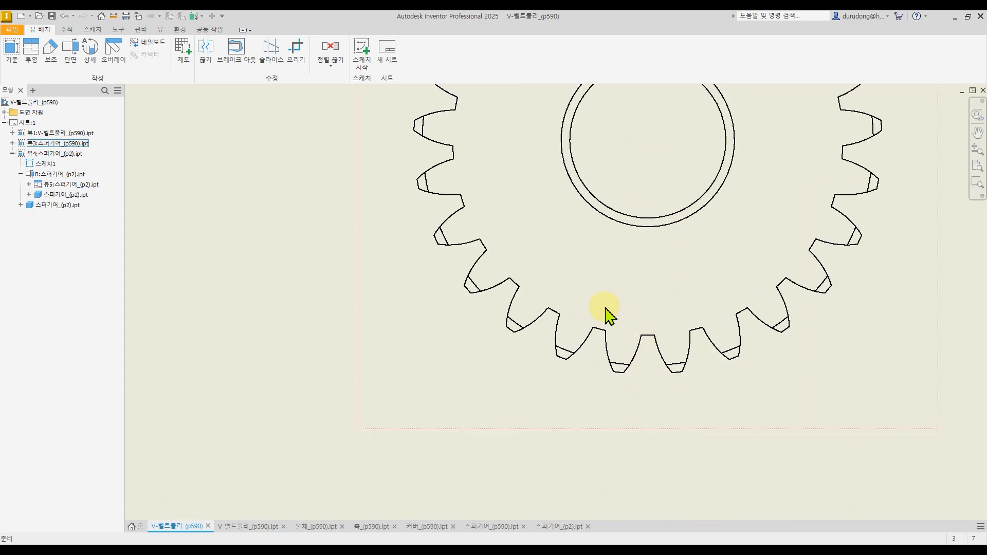
drag(592, 301, 710, 414)
click(651, 287)
scroll(659, 311, up, 5)
middle_drag(670, 213, 657, 260)
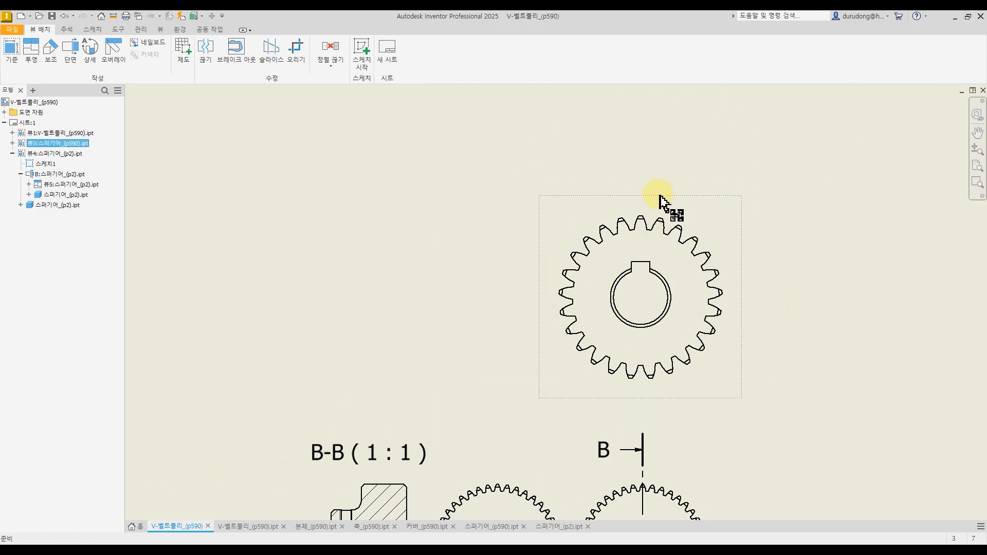
drag(660, 195, 659, 185)
click(796, 221)
middle_drag(825, 310, 774, 297)
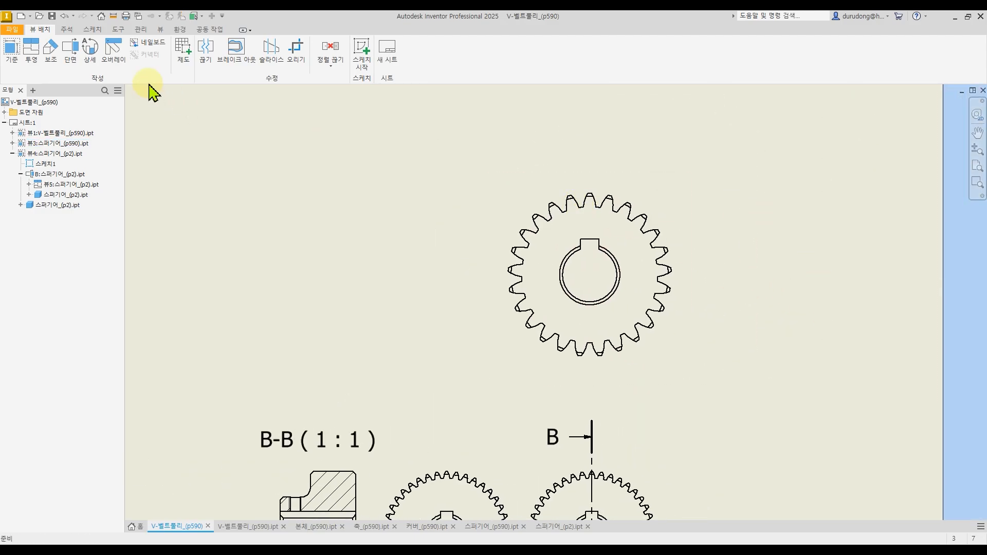
- Start a section on the 스퍼기어_(p590) view with a vertical line from above the upper tooth's midpoint down to the gear centre
click(71, 49)
click(624, 183)
scroll(586, 195, down, 6)
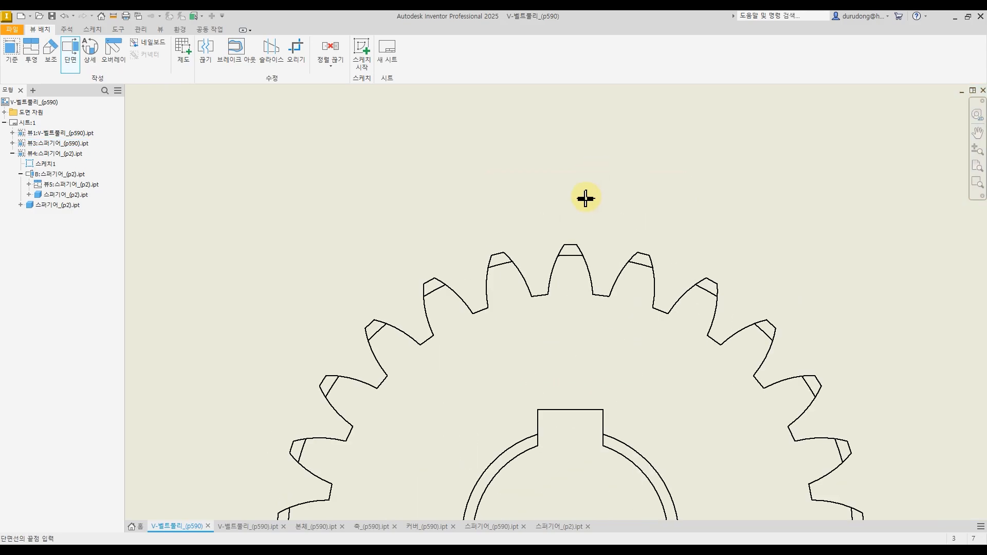
scroll(586, 199, down, 3)
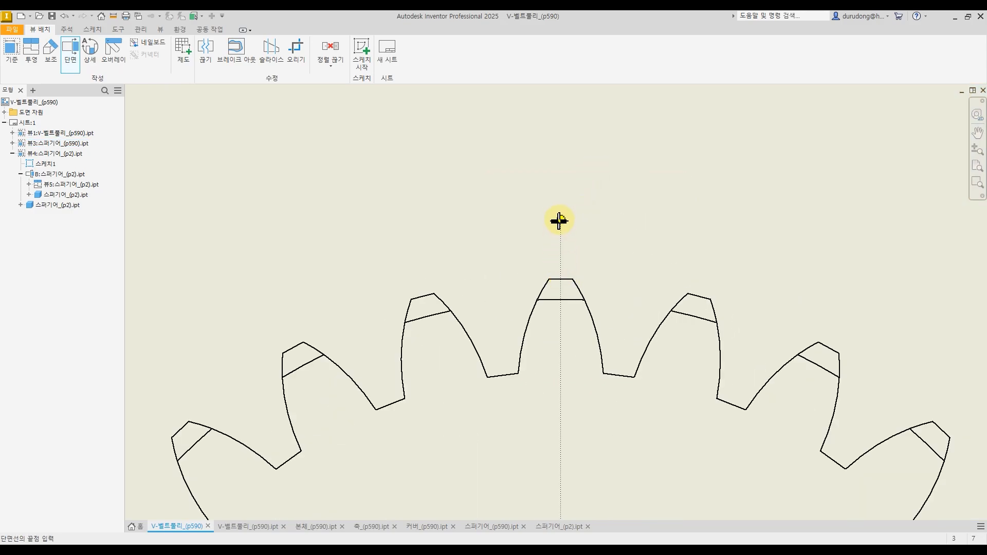
scroll(560, 221, up, 5)
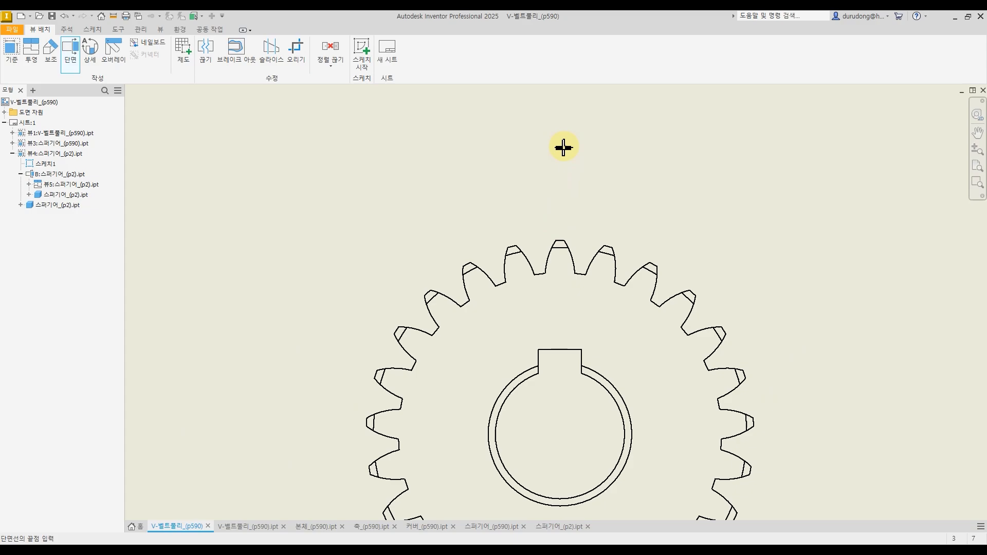
click(562, 112)
scroll(562, 112, up, 3)
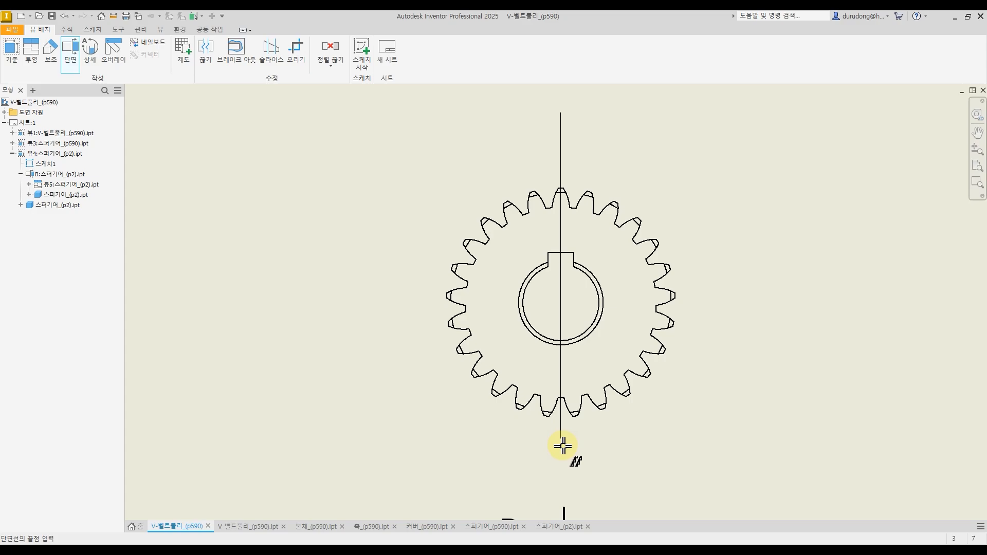
scroll(564, 450, down, 3)
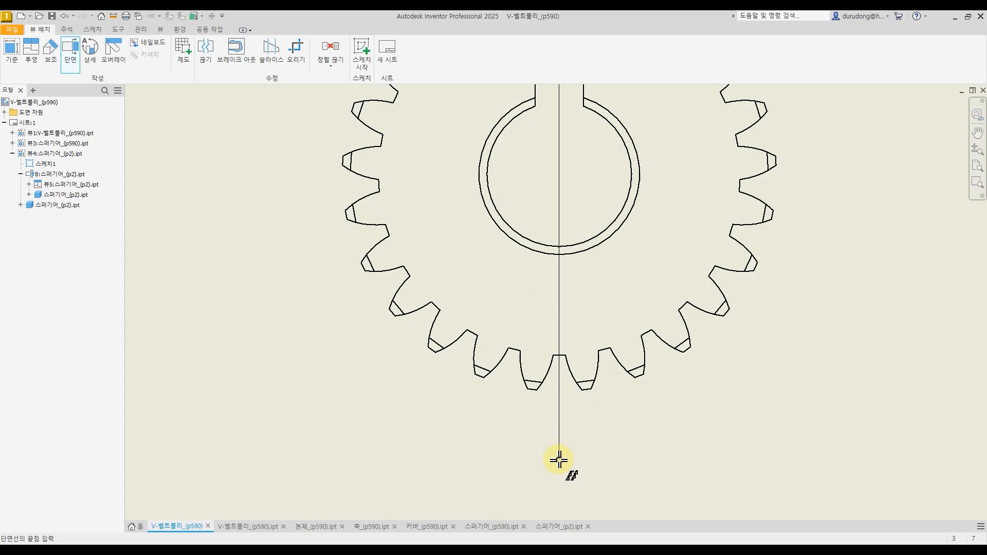
scroll(559, 459, up, 3)
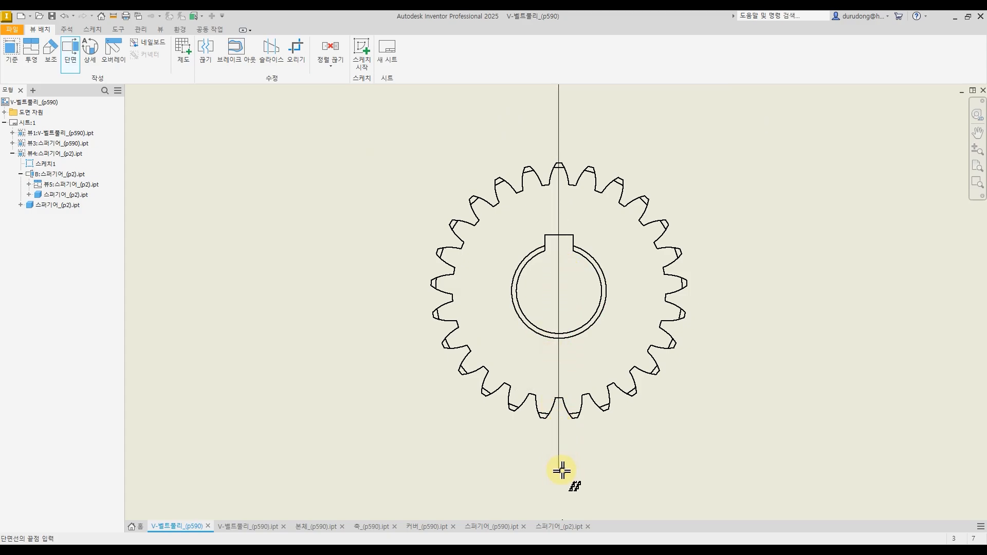
click(560, 291)
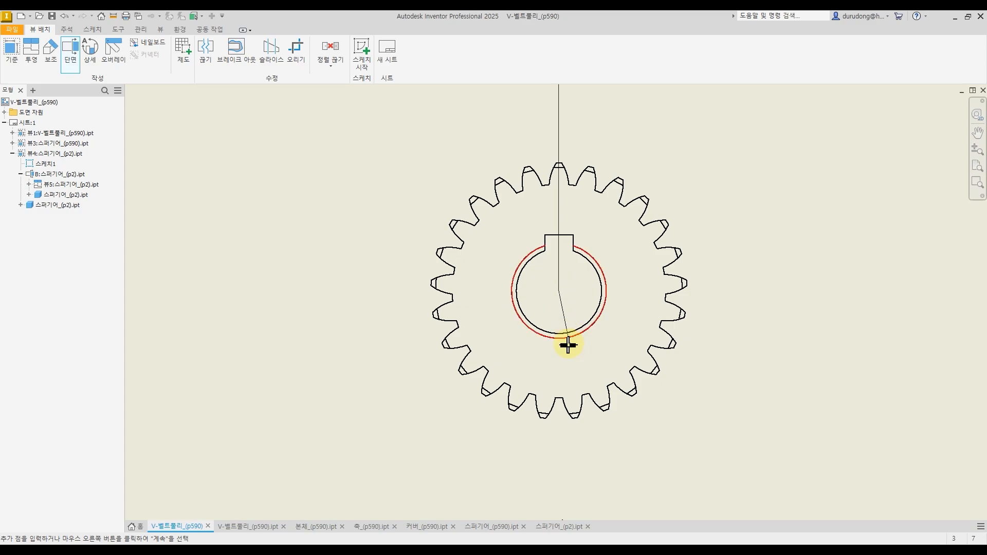
- Continue the section line from the gear centre at a slight angle through the tip midpoint of the tooth right of the lowest gap, ending beyond the gear
scroll(571, 393, up, 5)
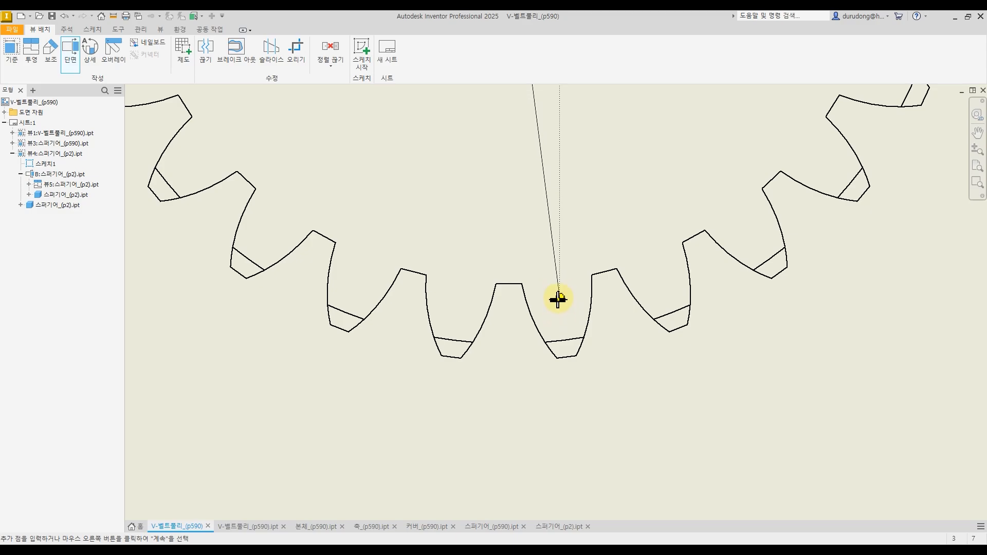
scroll(558, 311, up, 2)
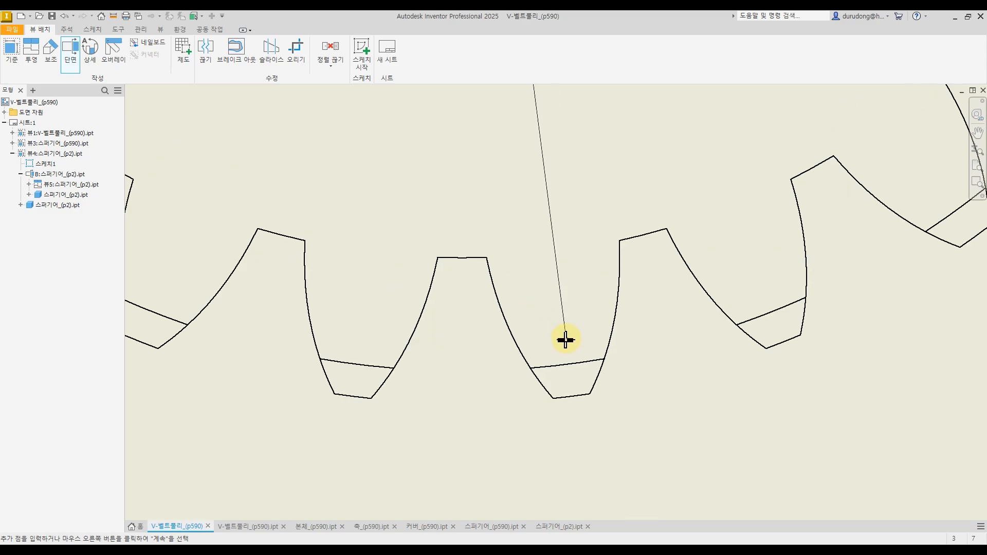
scroll(570, 390, up, 2)
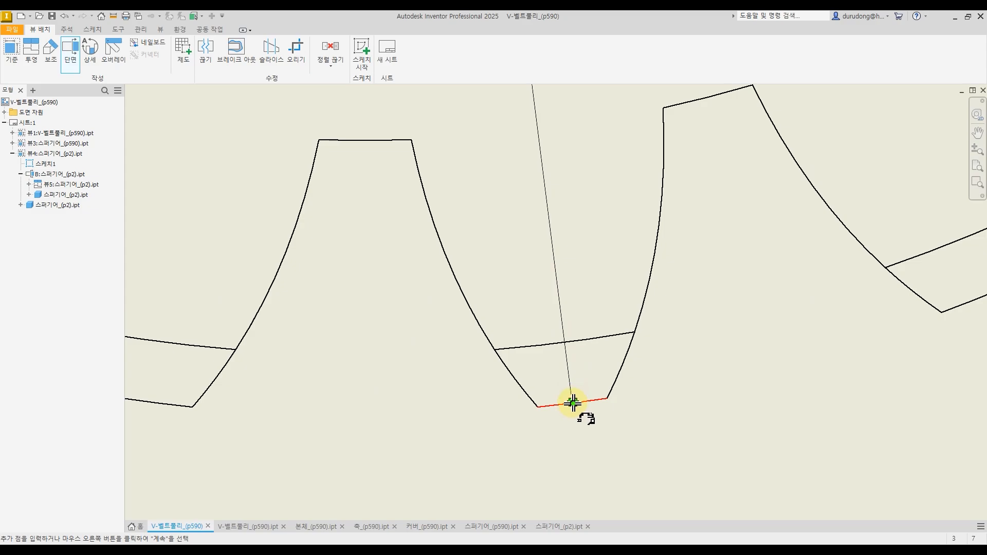
scroll(590, 392, down, 3)
middle_drag(591, 413, 575, 259)
scroll(575, 259, down, 2)
middle_drag(576, 386, 535, 331)
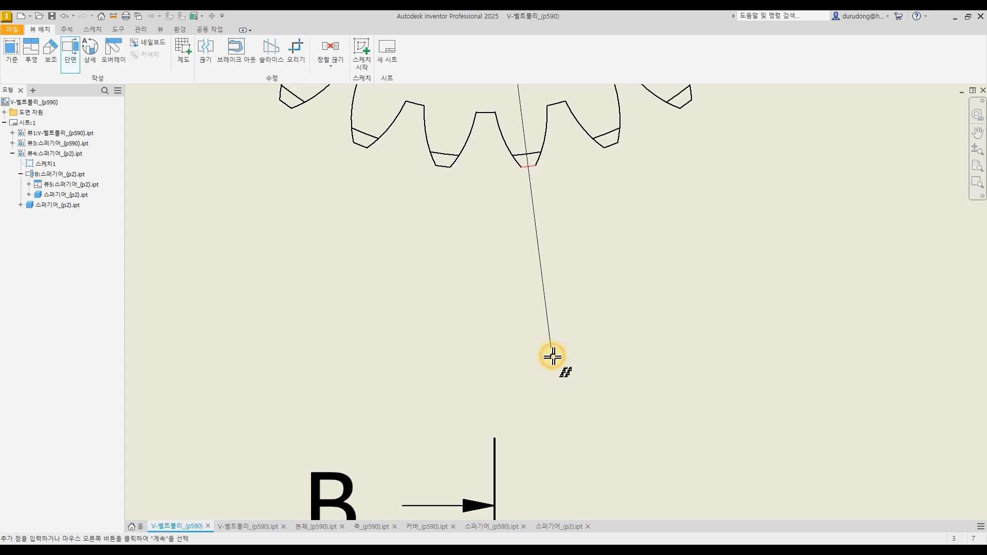
right_click(553, 356)
click(585, 359)
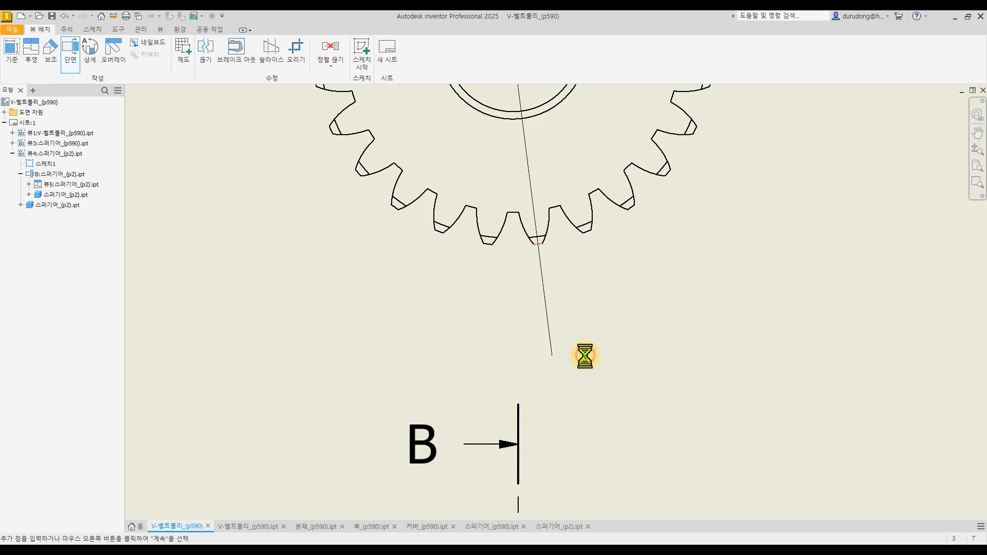
- Place aligned section view C at 1:1 upright to the left of the 스퍼기어_(p590) view
scroll(587, 363, down, 3)
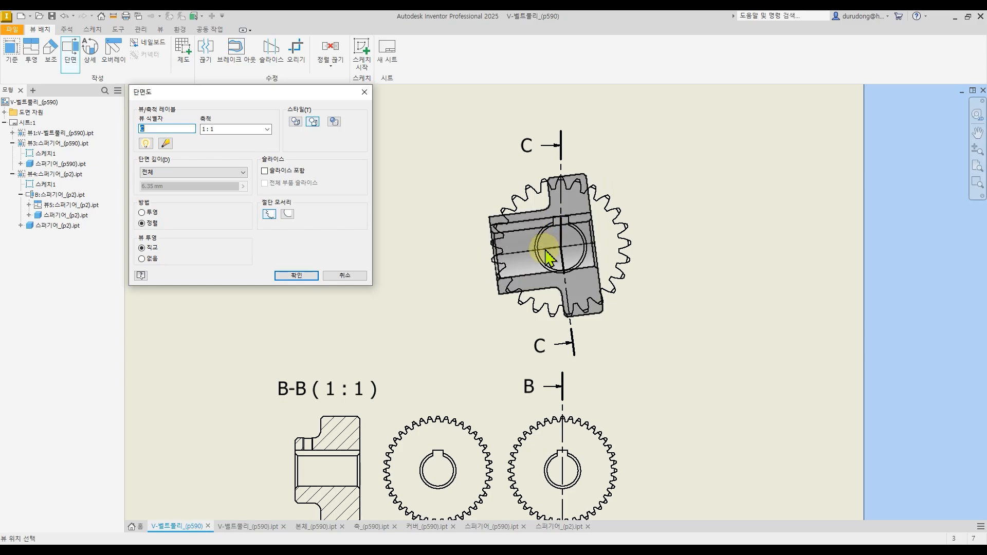
middle_drag(542, 253, 584, 264)
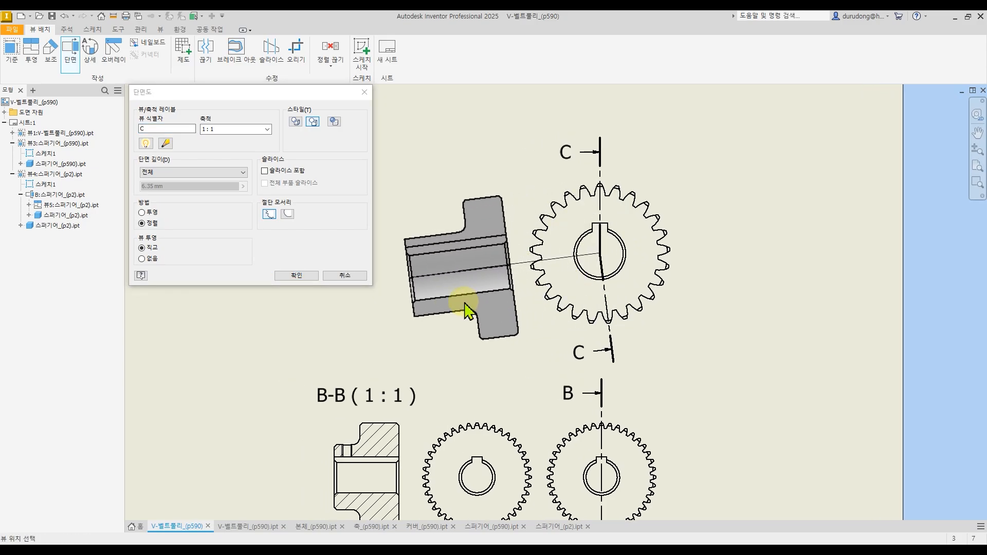
mouse_move(468, 311)
middle_down()
mouse_move(584, 304)
mouse_move(639, 313)
middle_up()
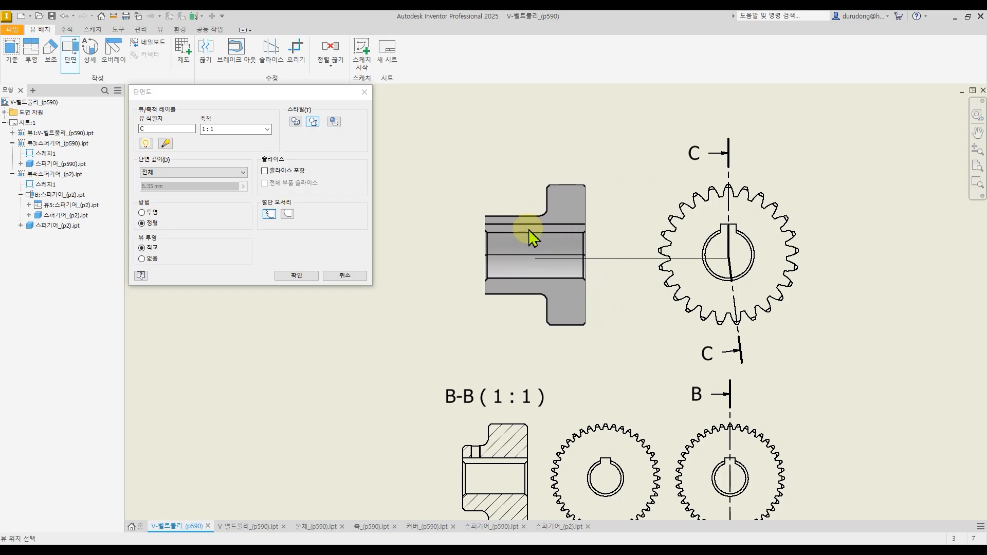
click(485, 228)
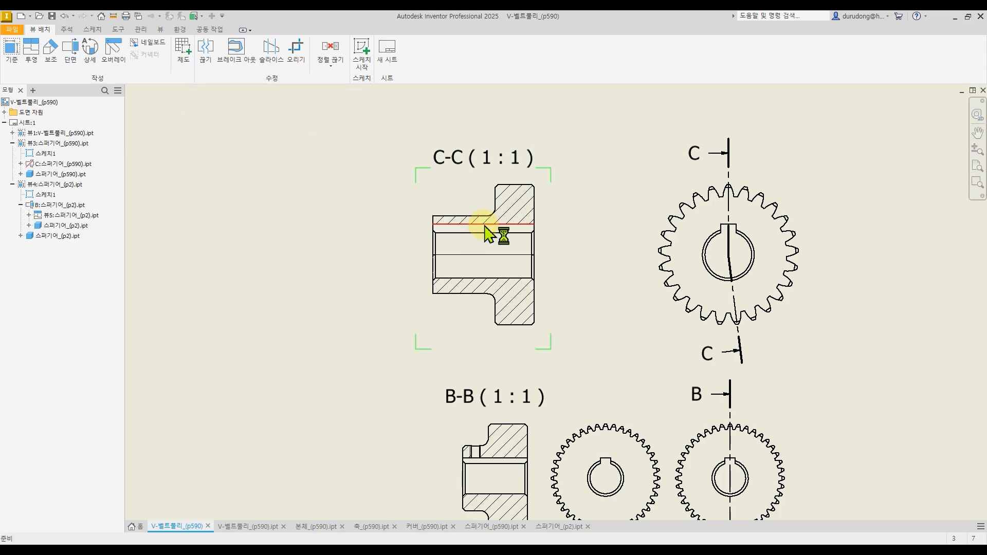
- Move the 스퍼기어_(p590) gear view to the right, away from section C-C
middle_drag(675, 475, 666, 385)
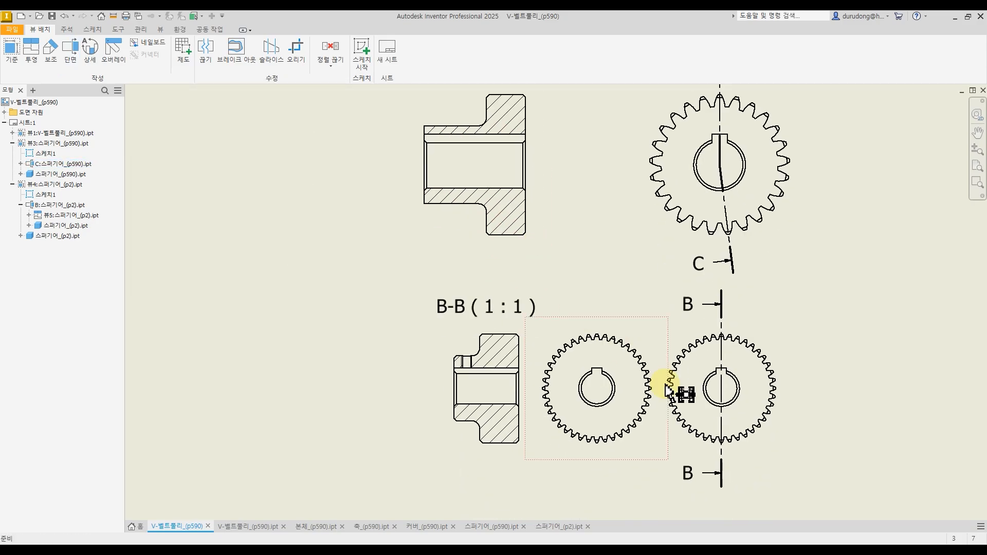
middle_drag(640, 293, 632, 355)
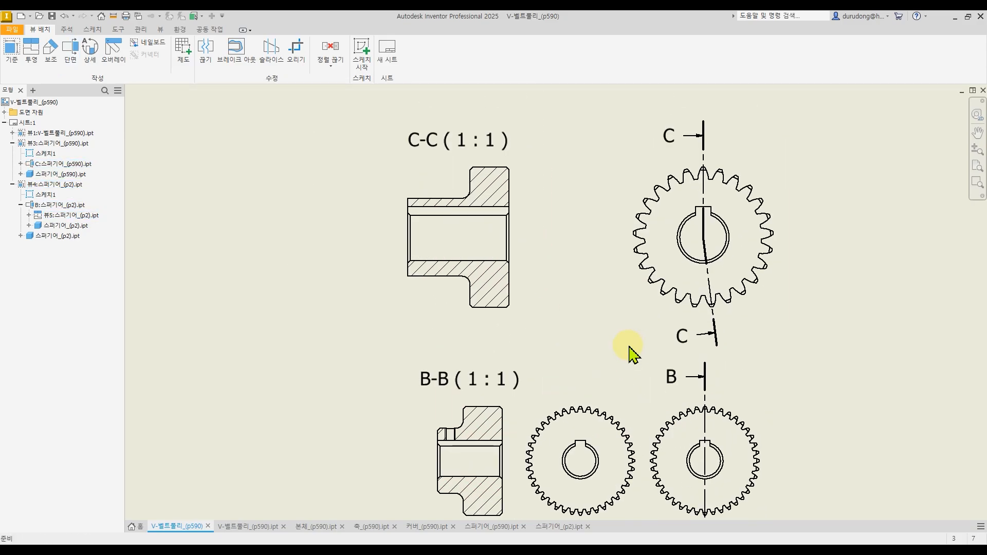
drag(647, 332, 758, 333)
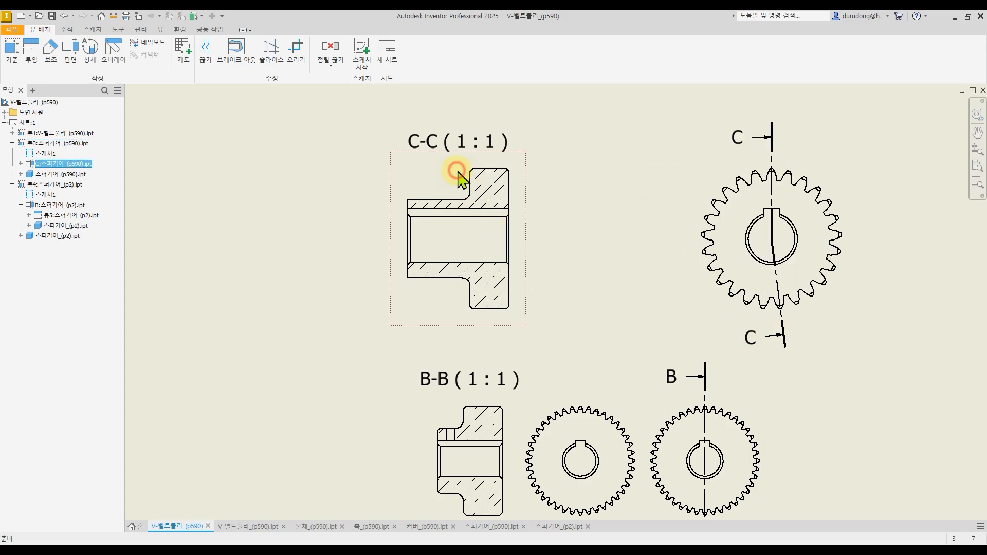
click(32, 50)
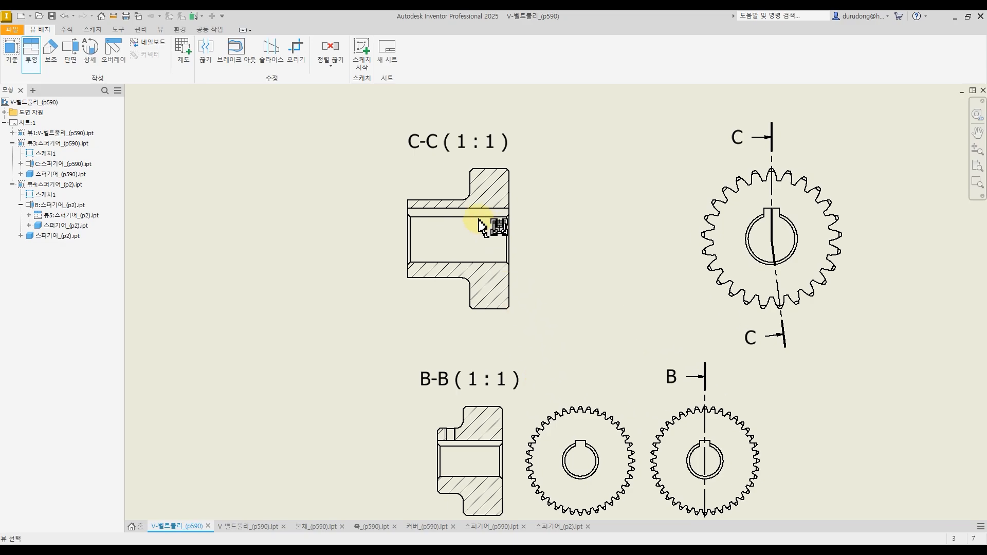
click(500, 259)
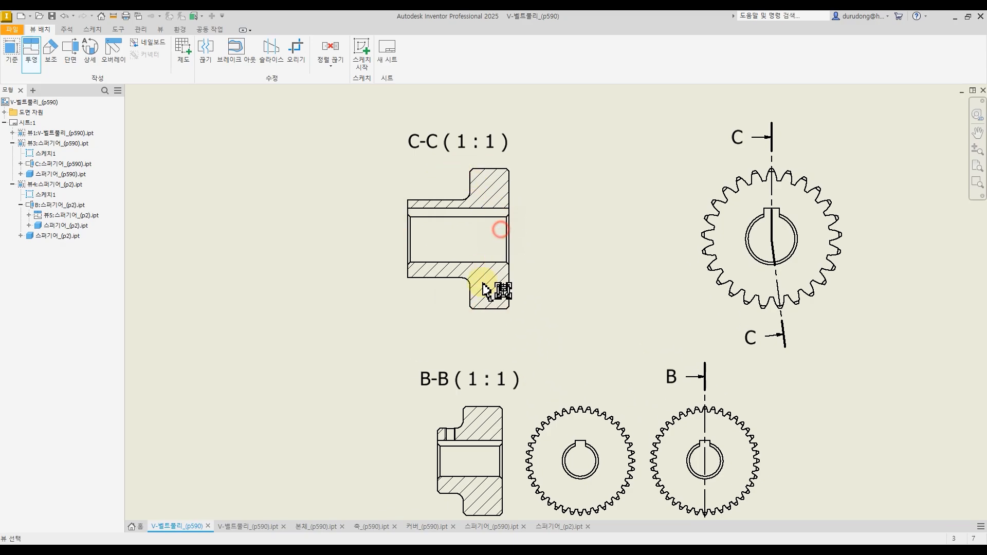
click(474, 279)
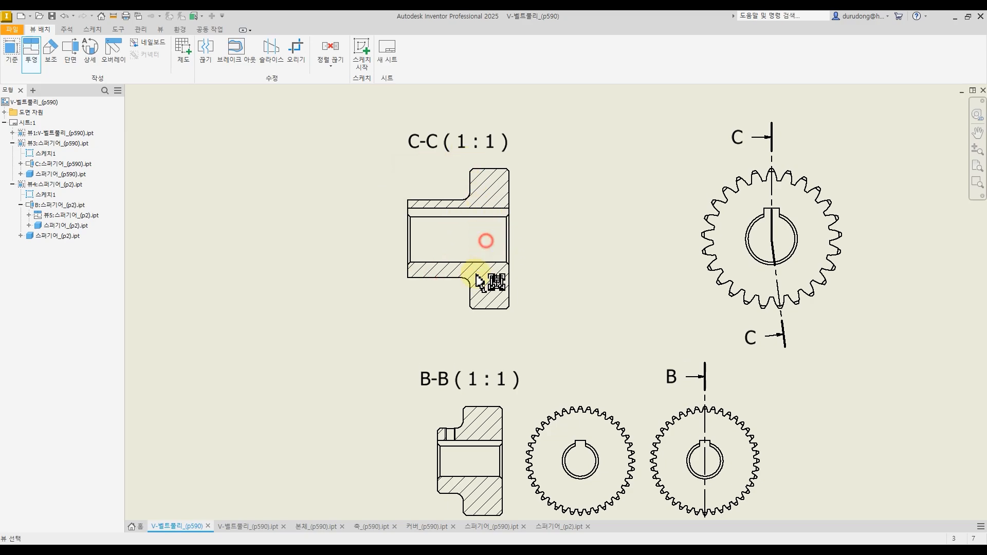
middle_drag(554, 259, 500, 264)
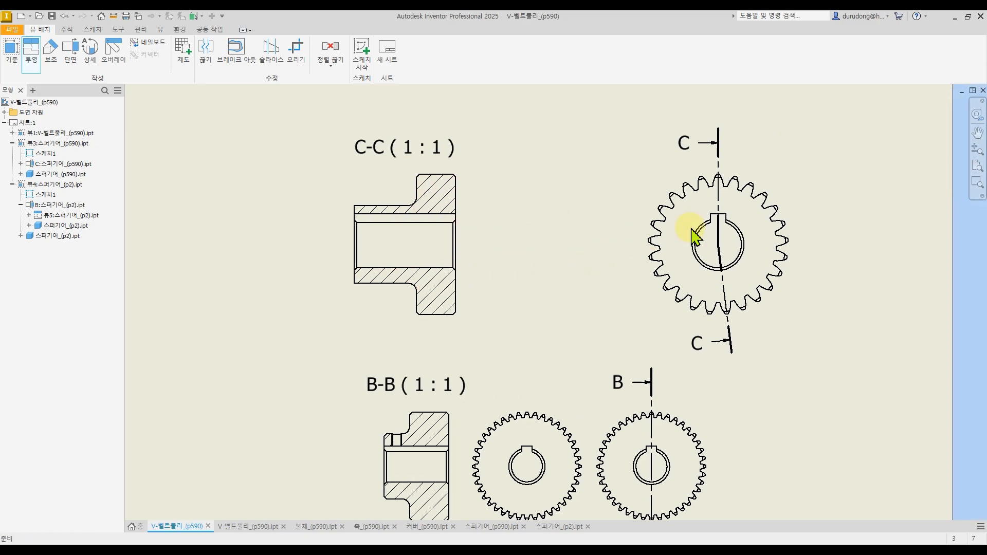
key(Escape)
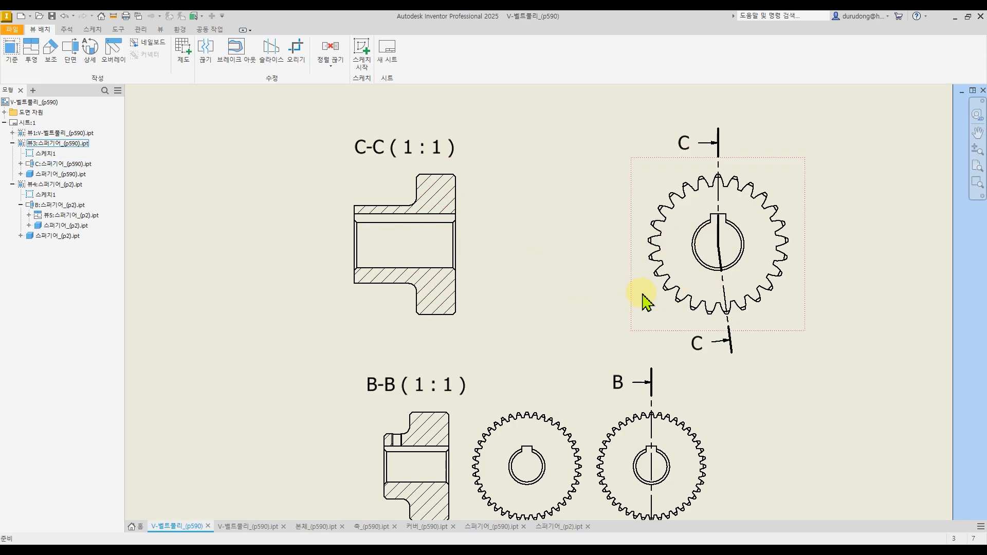
- Move the 스퍼기어_(p590) gear view farther right and project a side view from it, placed just right of section C-C
drag(634, 293, 740, 295)
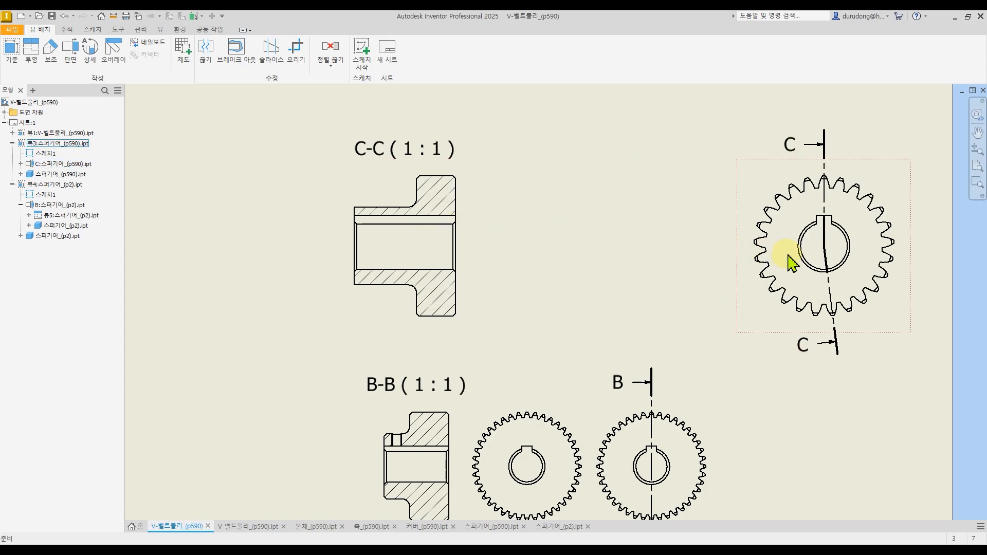
click(32, 58)
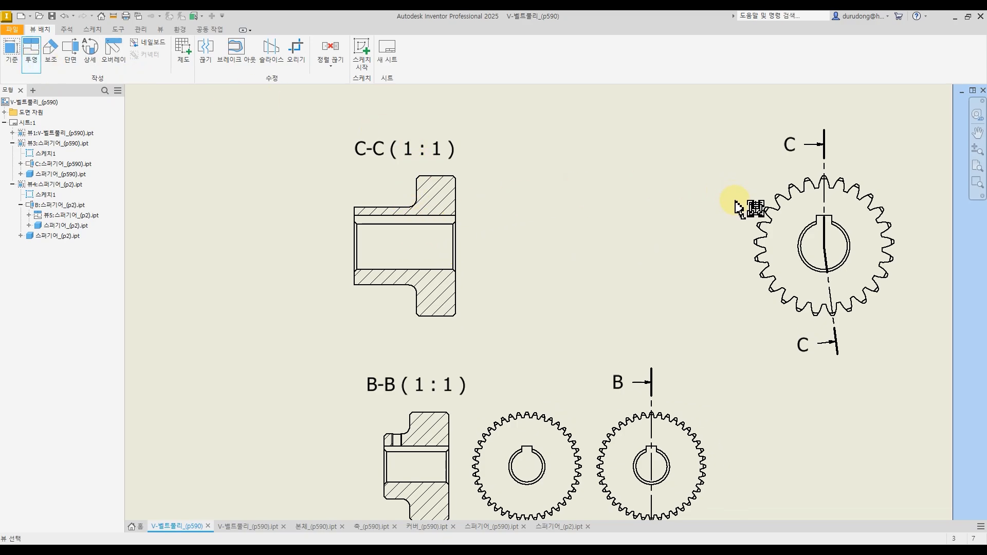
click(767, 246)
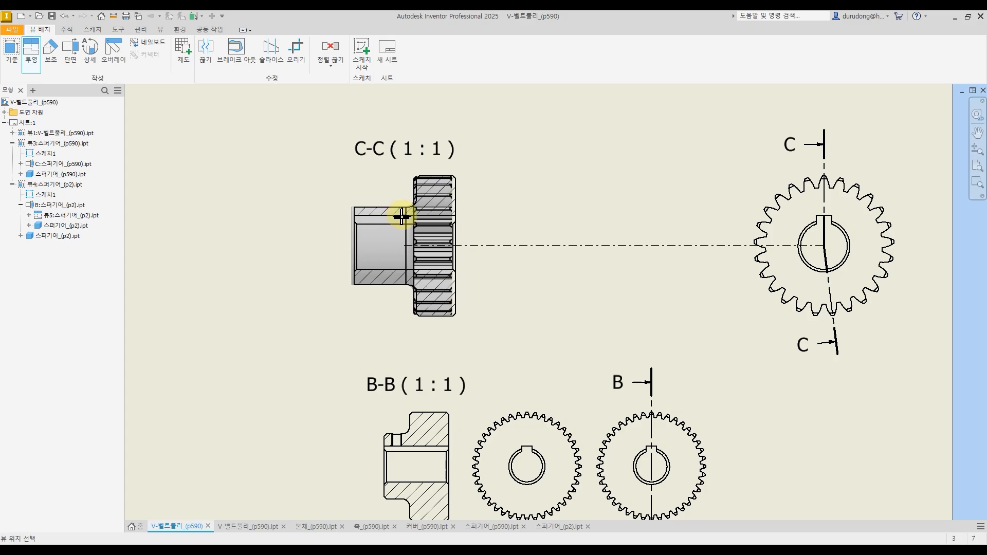
click(536, 235)
right_click(537, 235)
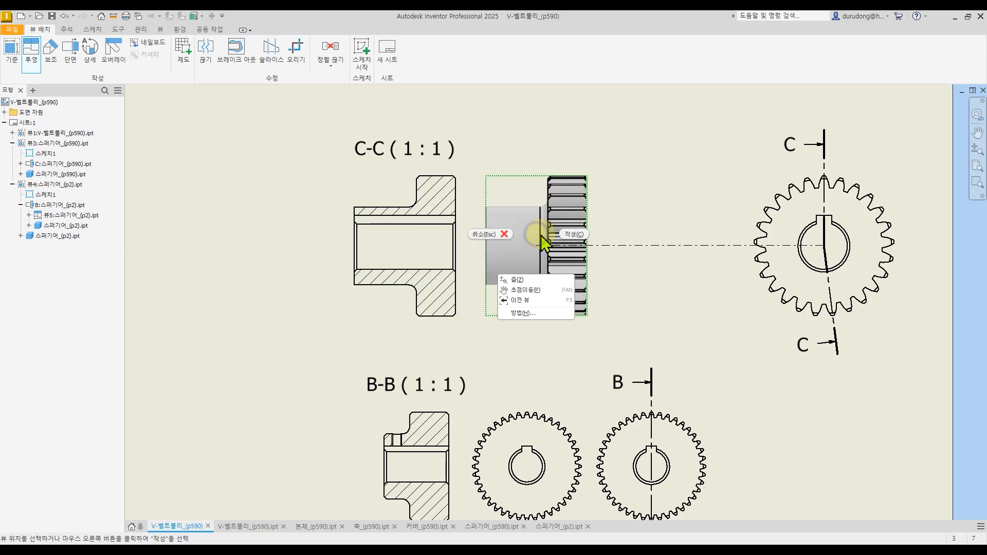
click(571, 236)
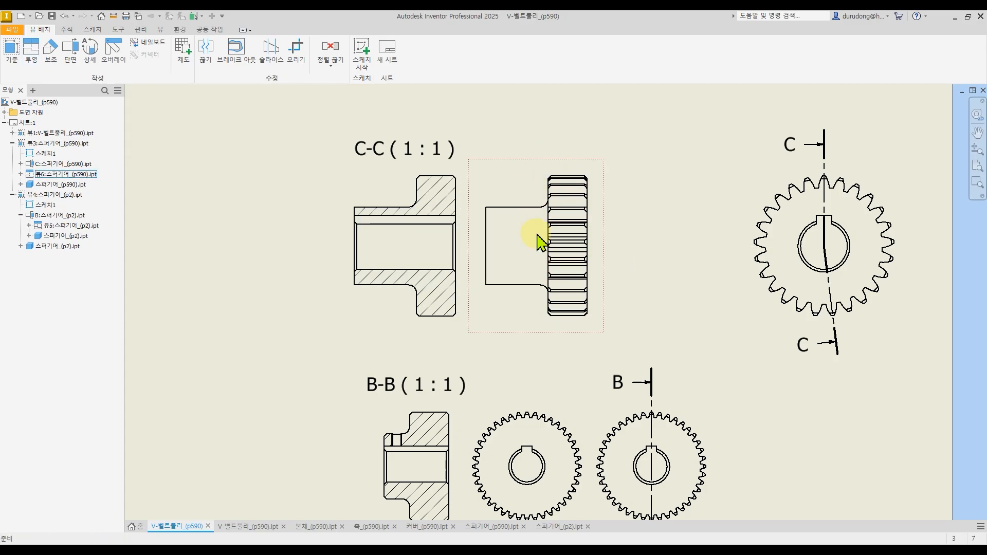
- Project a front gear view from the new side view and place it between the side view and the original 스퍼기어_(p590) view
click(31, 49)
click(513, 215)
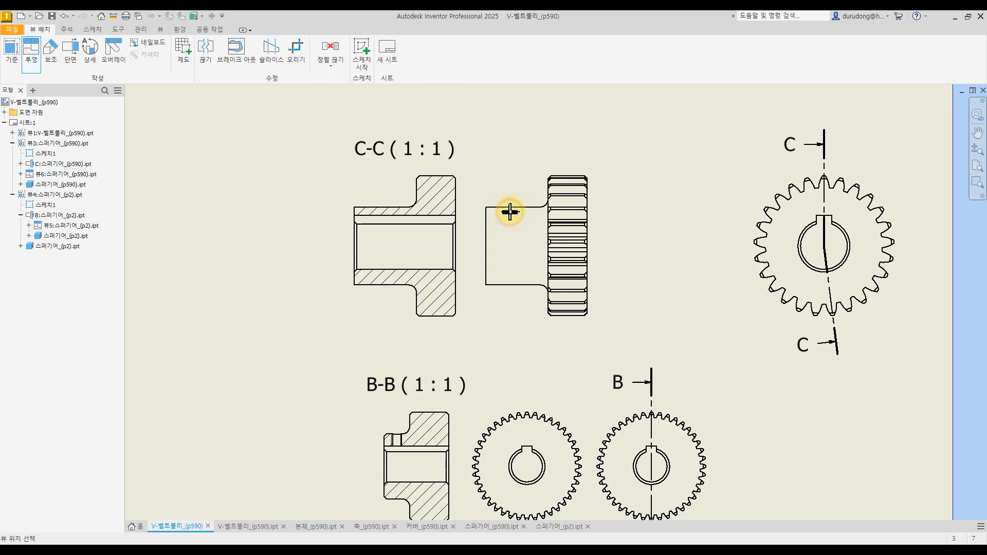
click(670, 237)
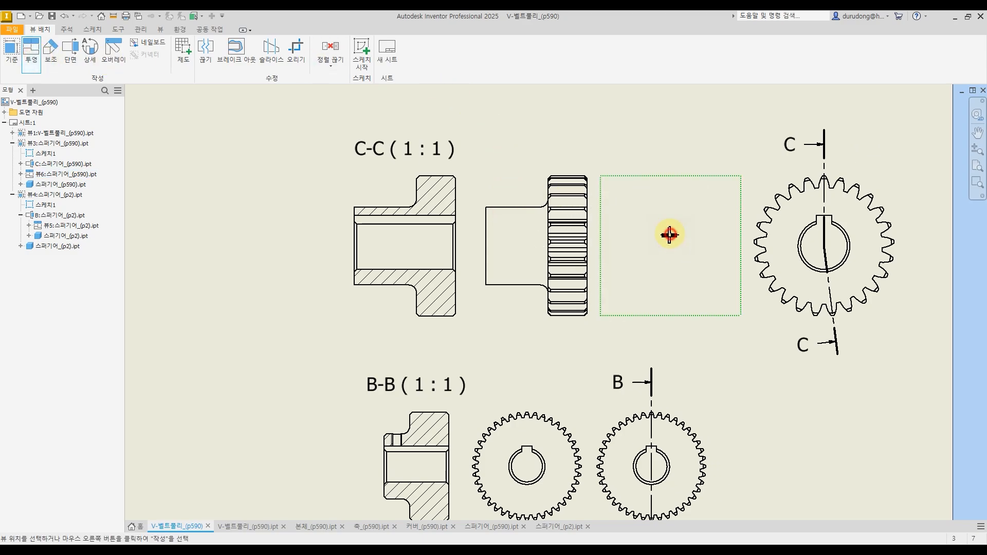
right_click(668, 230)
click(702, 241)
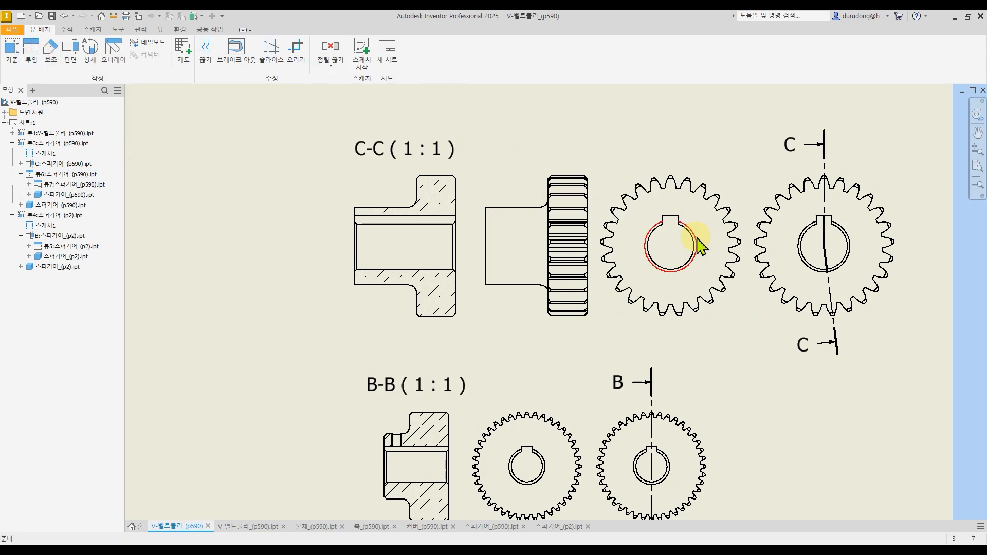
- Shift the newly projected 스퍼기어_(p590) gear view slightly right to space it between its neighbouring views
middle_drag(671, 247, 622, 249)
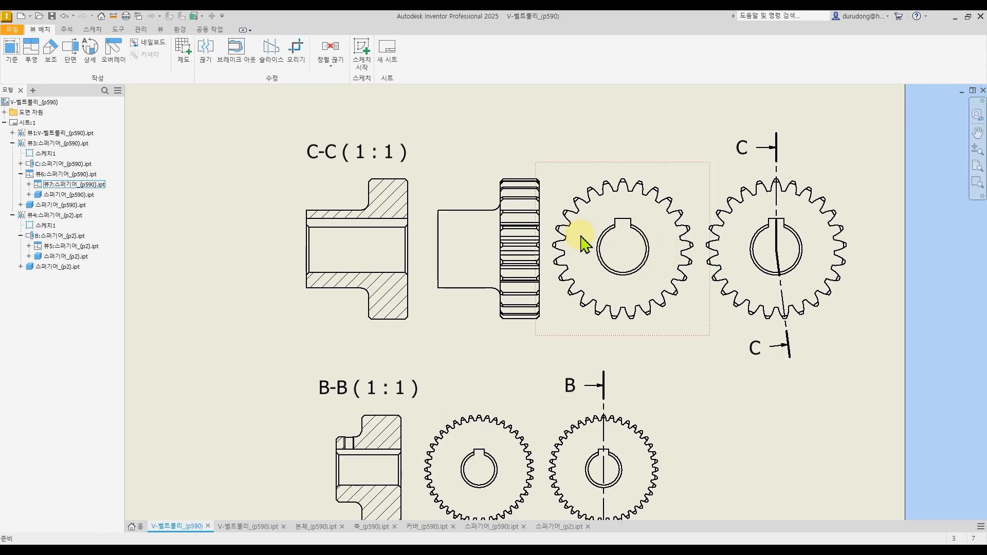
drag(640, 188, 654, 243)
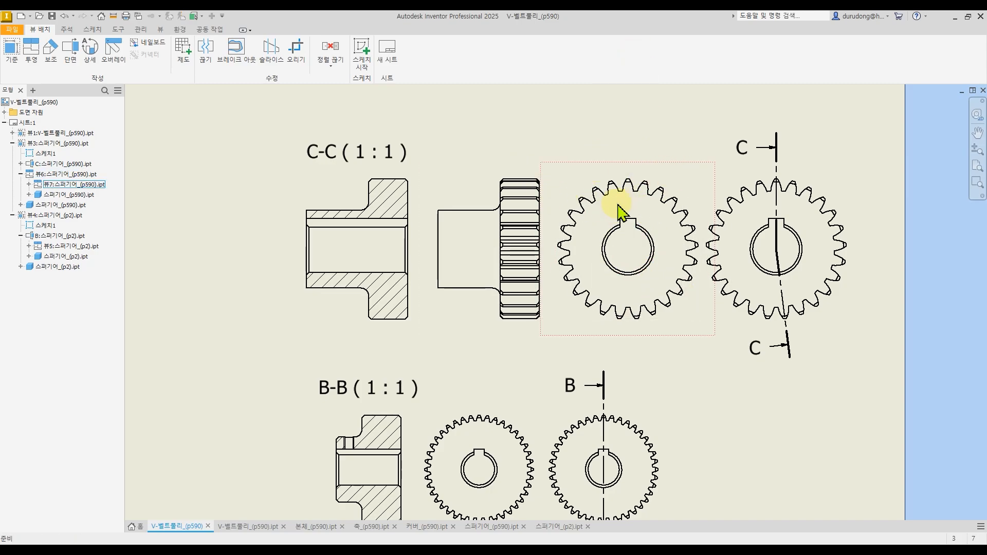
scroll(633, 177, down, 4)
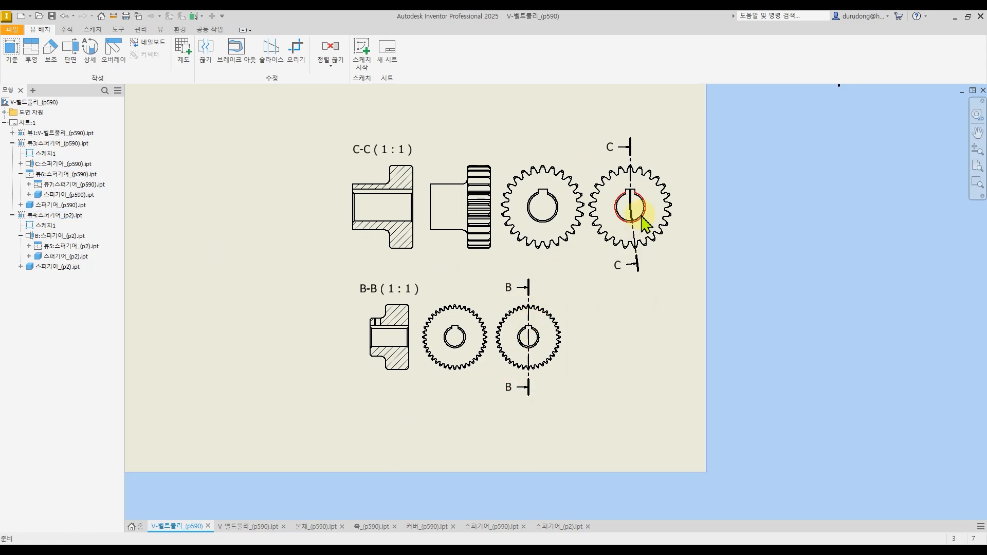
- Move the B-B and C-C section source gear views and the p590 side view off the sheet to its right
drag(568, 316, 892, 328)
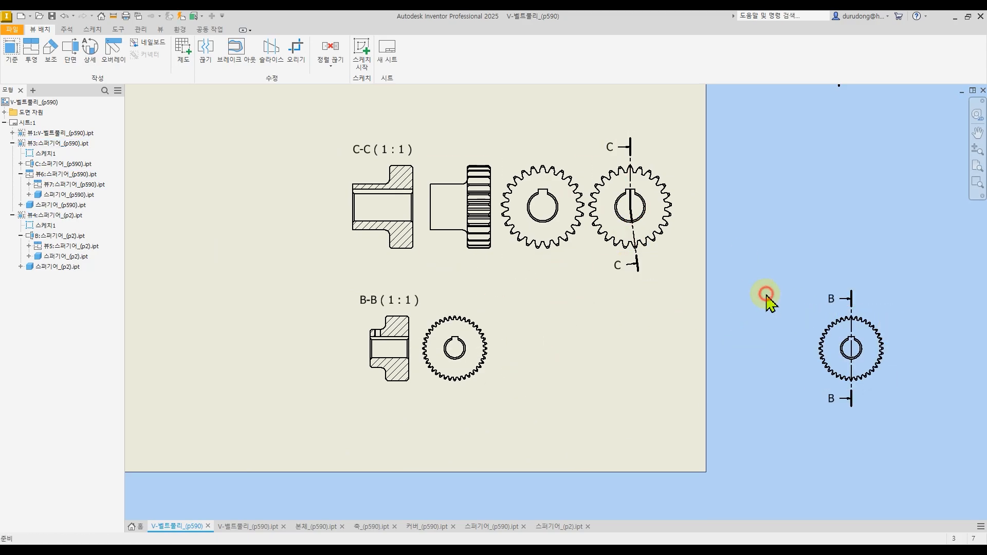
drag(663, 263, 941, 268)
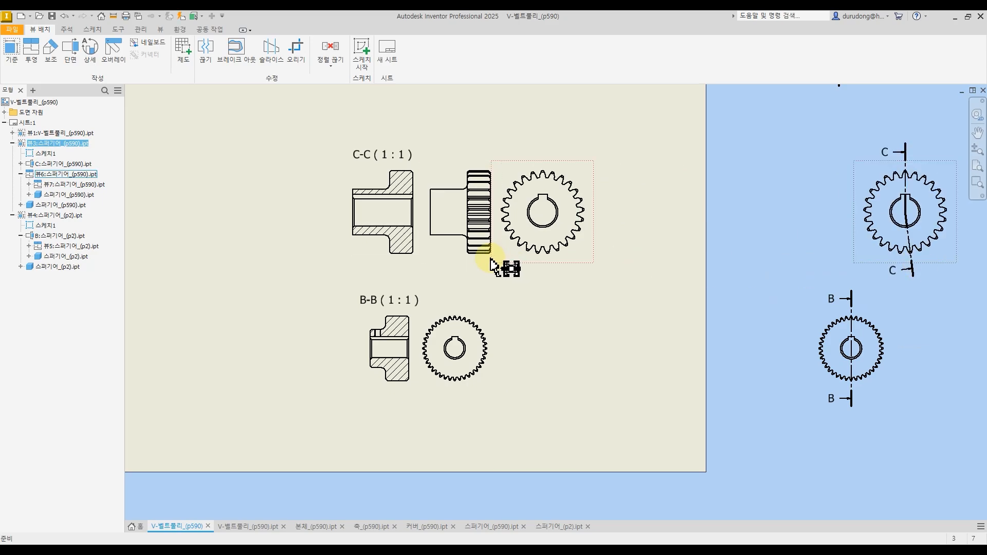
drag(485, 261, 832, 262)
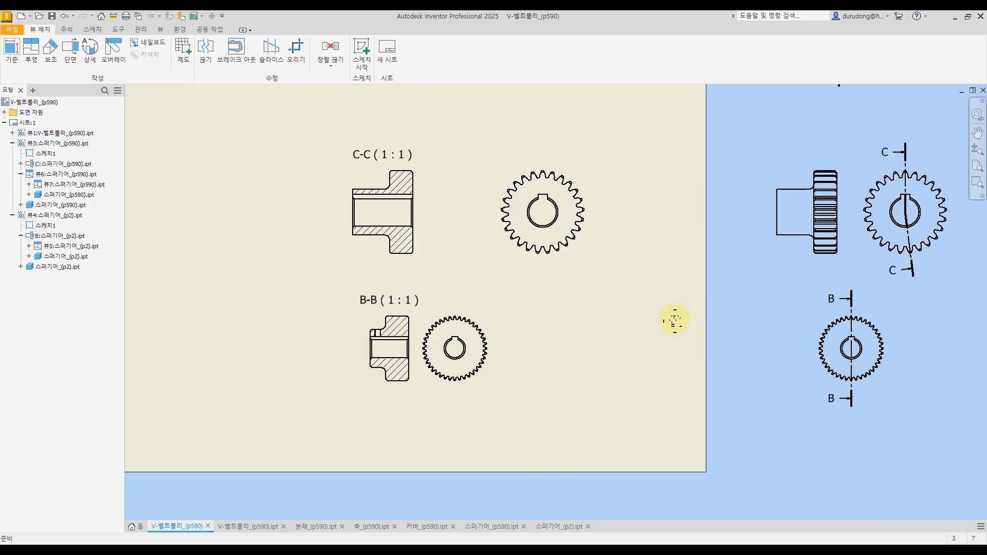
- Move the p590 front gear view closer to section C-C and shift the p2 front gear view slightly right of section B-B
middle_drag(674, 320, 773, 332)
drag(670, 270, 603, 278)
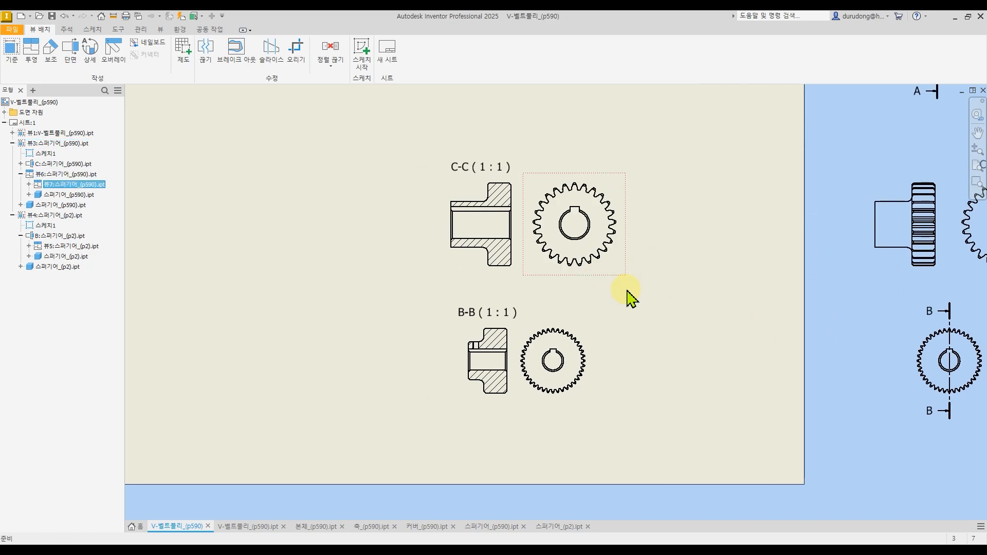
click(628, 292)
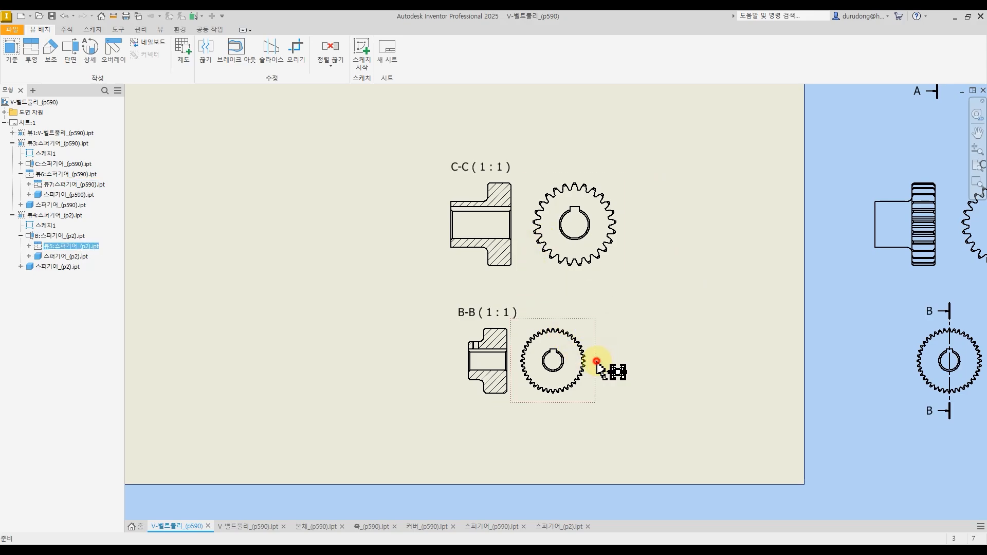
drag(600, 360, 626, 369)
click(682, 363)
middle_drag(670, 292, 640, 311)
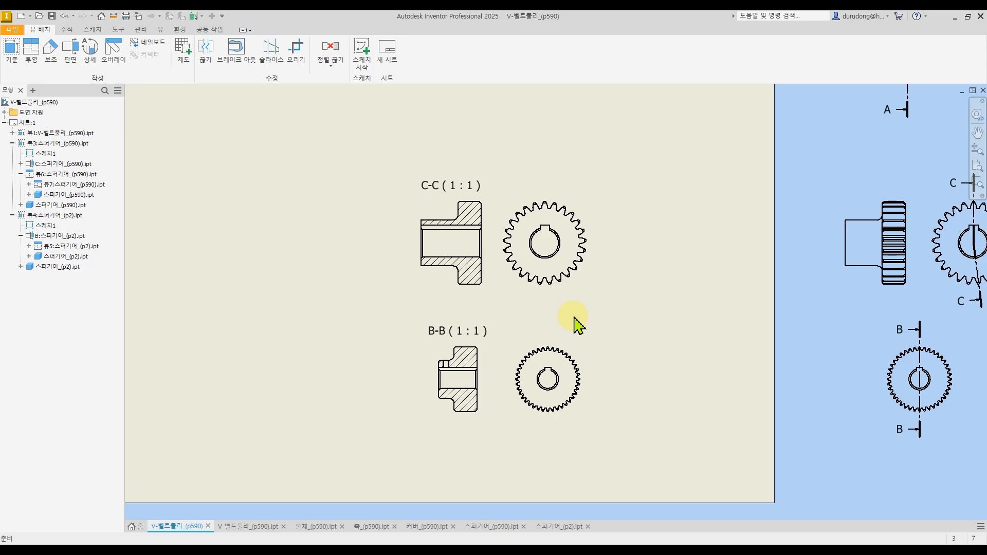
- Move the 스퍼기어_(p590) view carrying section line C-C back onto the sheet, to the right of the front gear view
scroll(518, 303, down, 3)
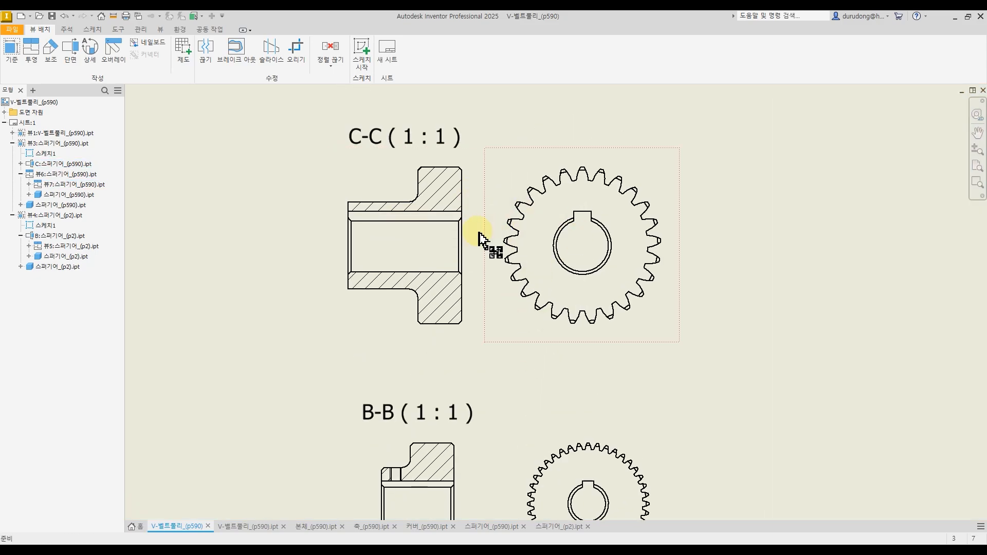
scroll(512, 244, up, 2)
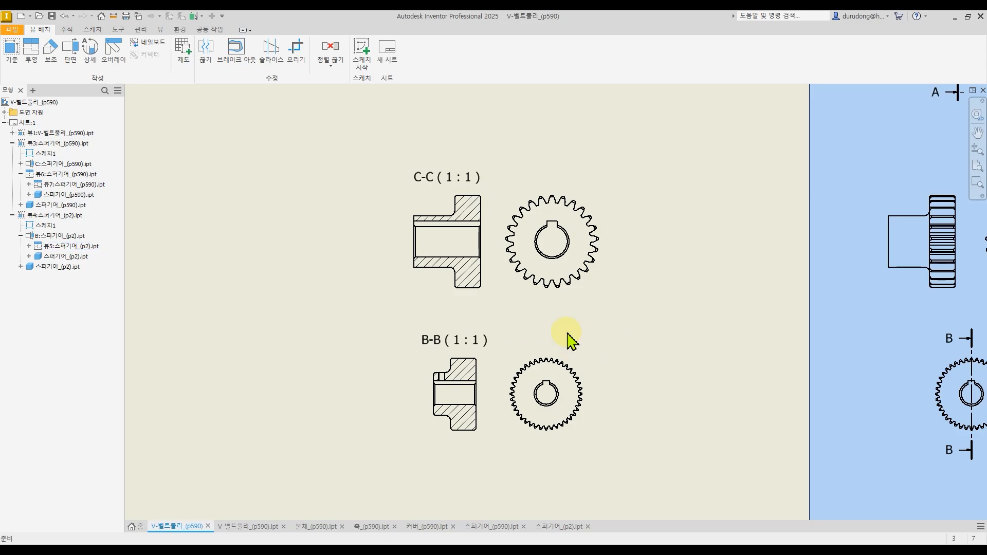
mouse_move(711, 337)
middle_down()
mouse_move(634, 338)
mouse_move(652, 346)
middle_up()
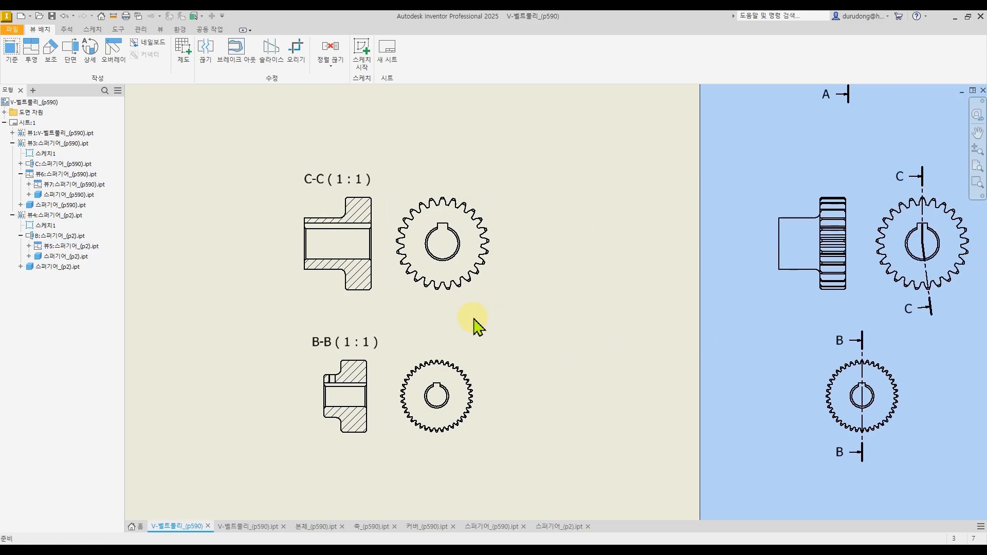
middle_drag(420, 295, 546, 341)
middle_drag(754, 316, 580, 315)
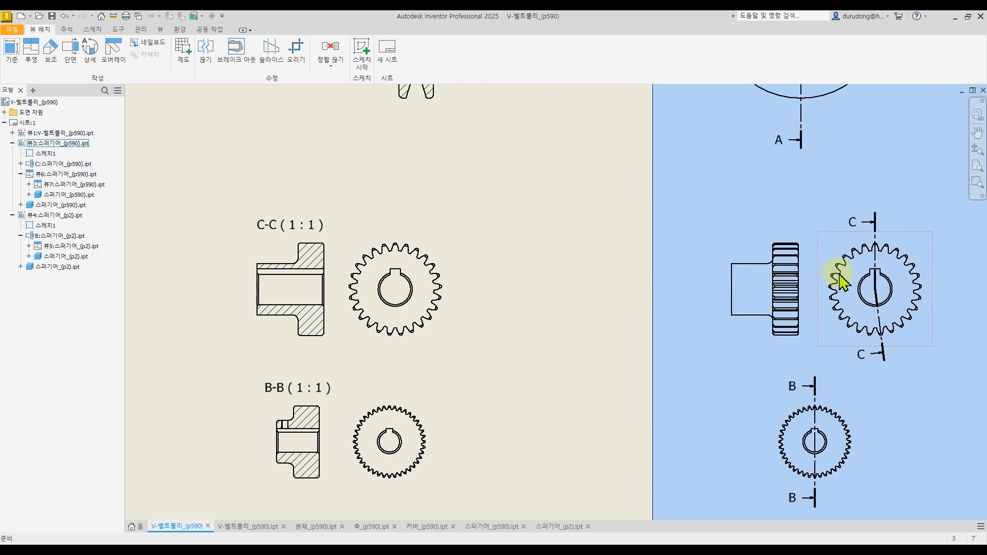
drag(848, 241, 537, 242)
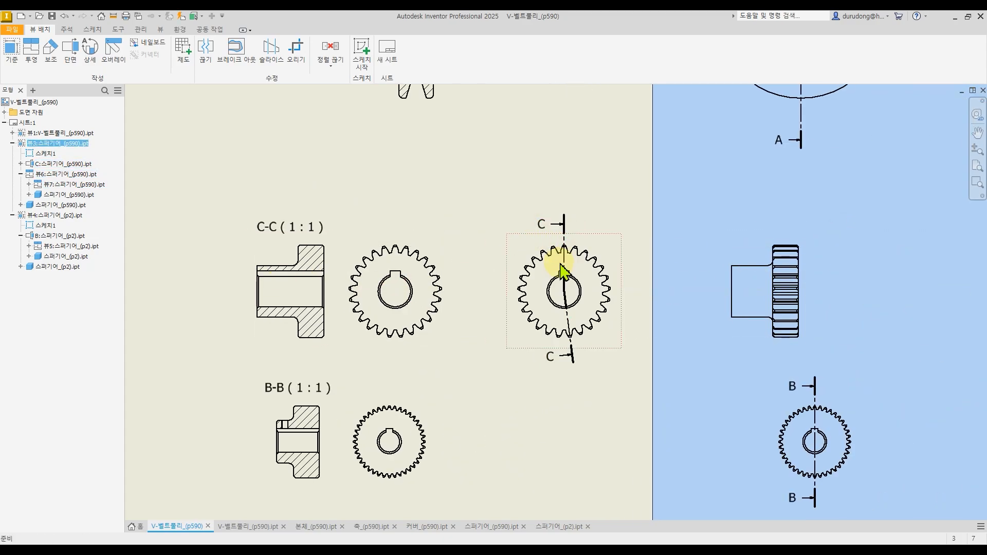
scroll(540, 247, up, 3)
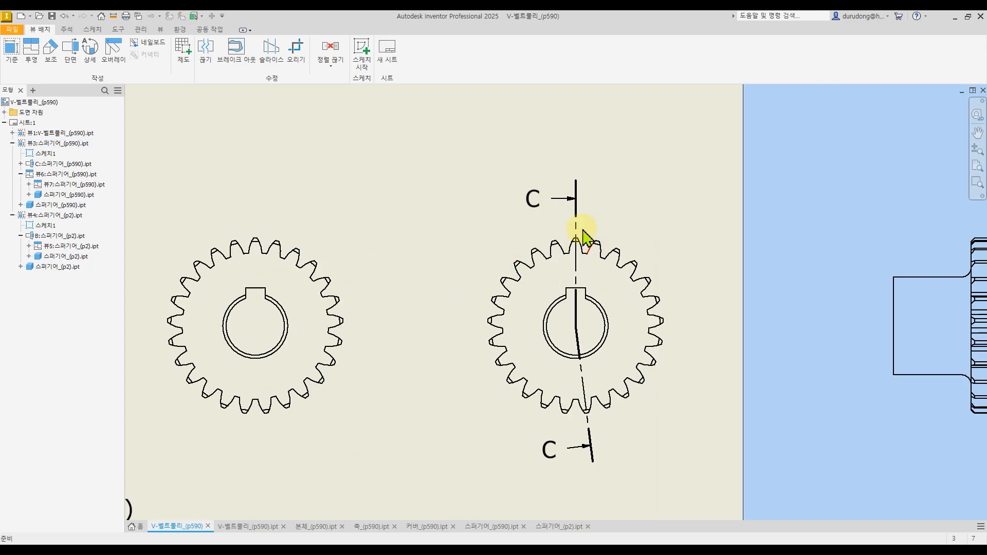
- Examine the bent C-C section line on the gear view against the hatched upper and lower tooth areas of section C-C
click(569, 450)
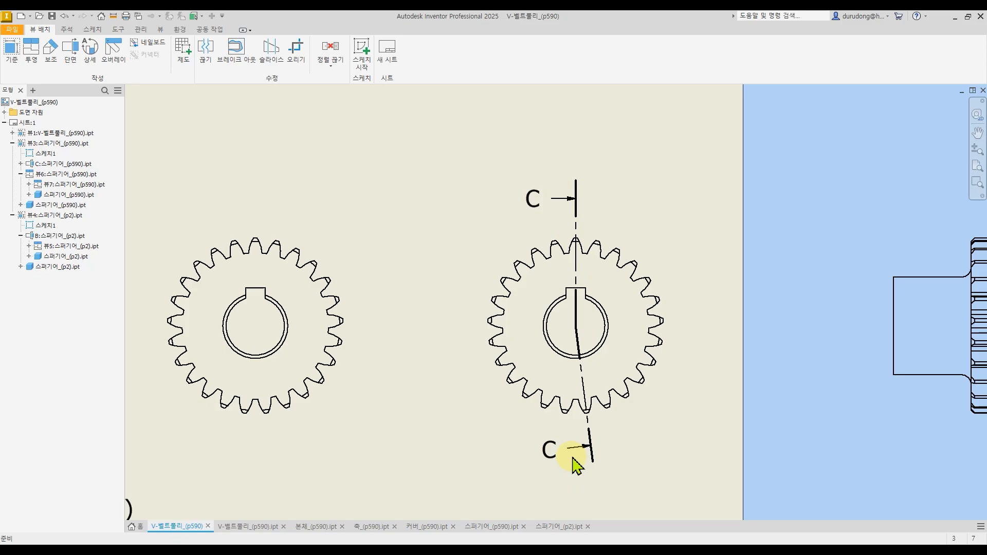
scroll(566, 236, up, 5)
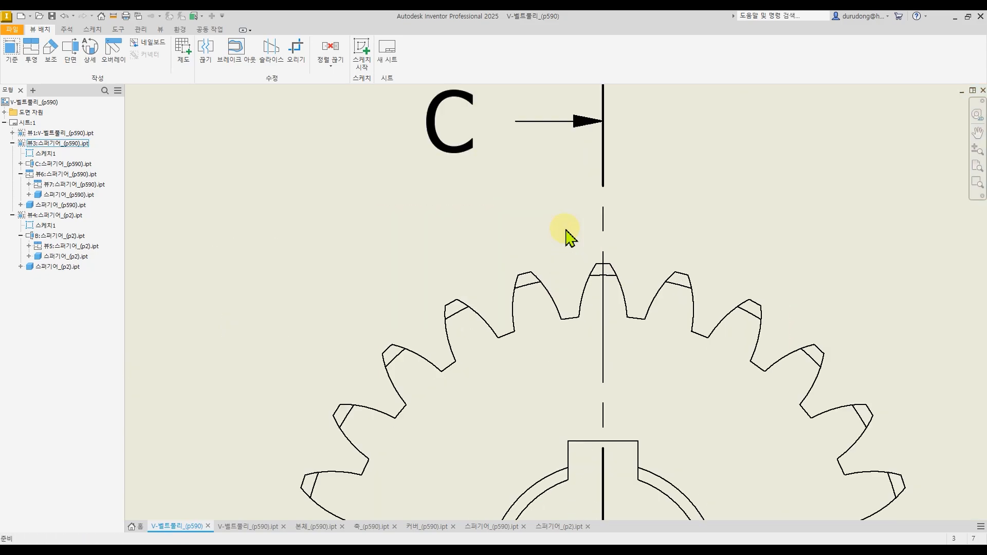
scroll(555, 257, down, 5)
scroll(408, 340, down, 5)
scroll(288, 381, up, 5)
mouse_move(348, 413)
mouse_down()
mouse_move(324, 398)
mouse_move(331, 407)
mouse_up()
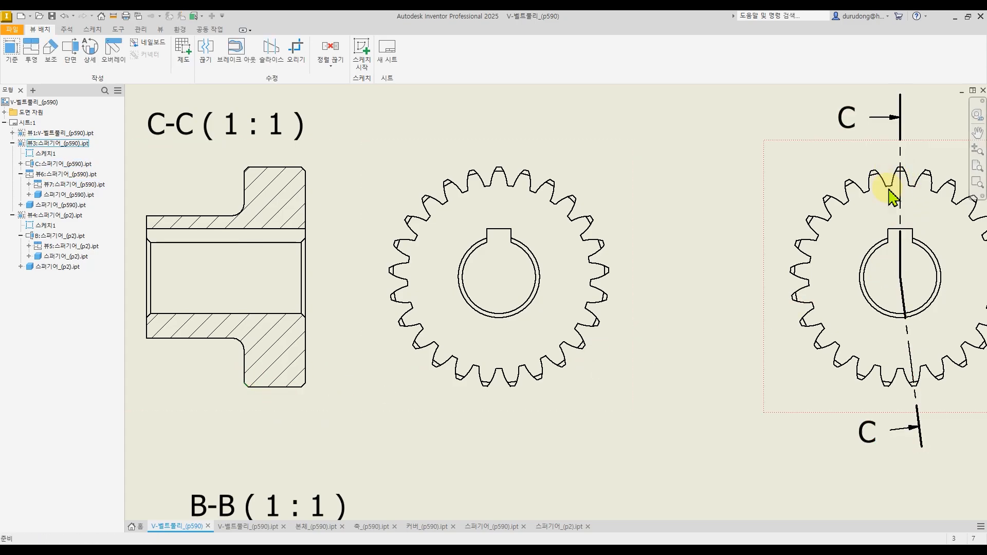
click(224, 155)
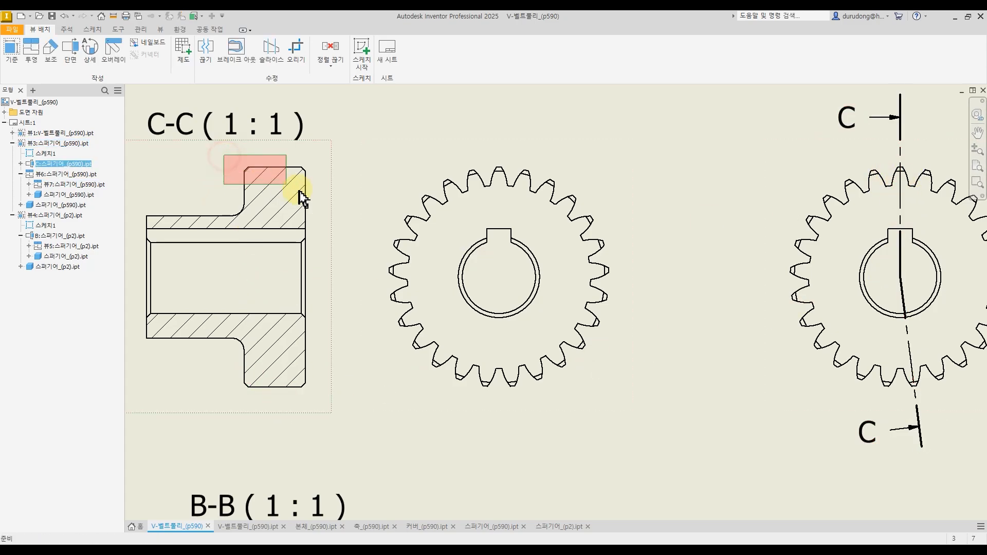
drag(300, 191, 239, 200)
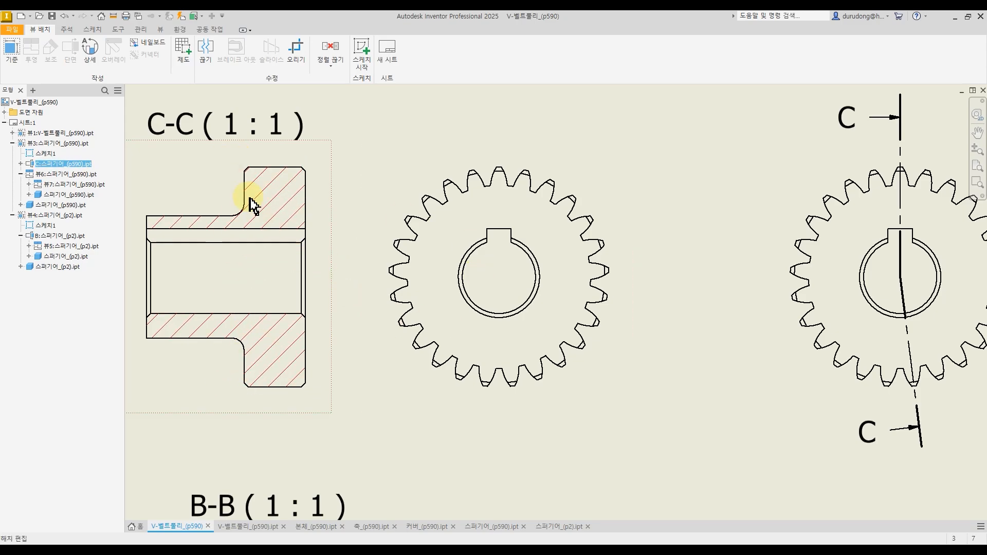
drag(223, 157, 330, 211)
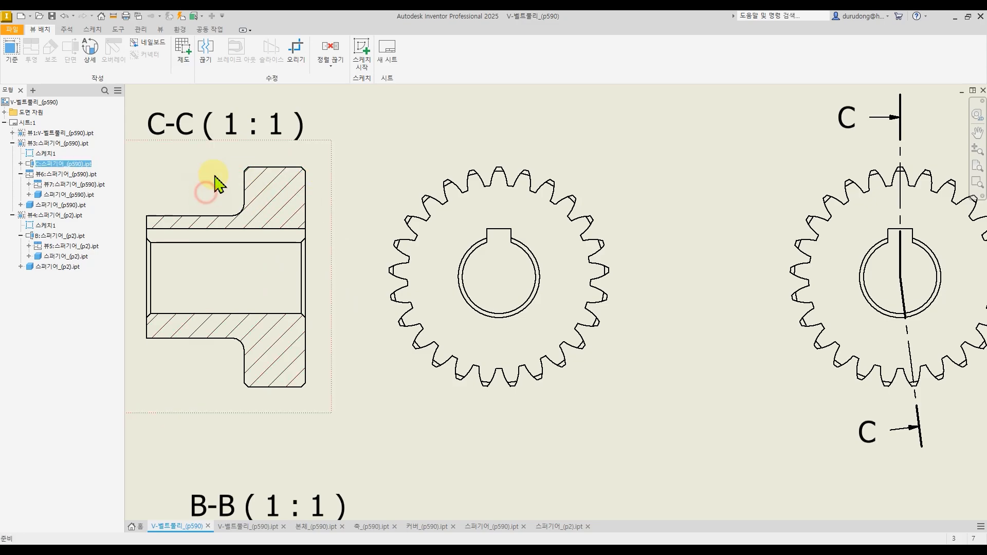
drag(218, 369, 329, 407)
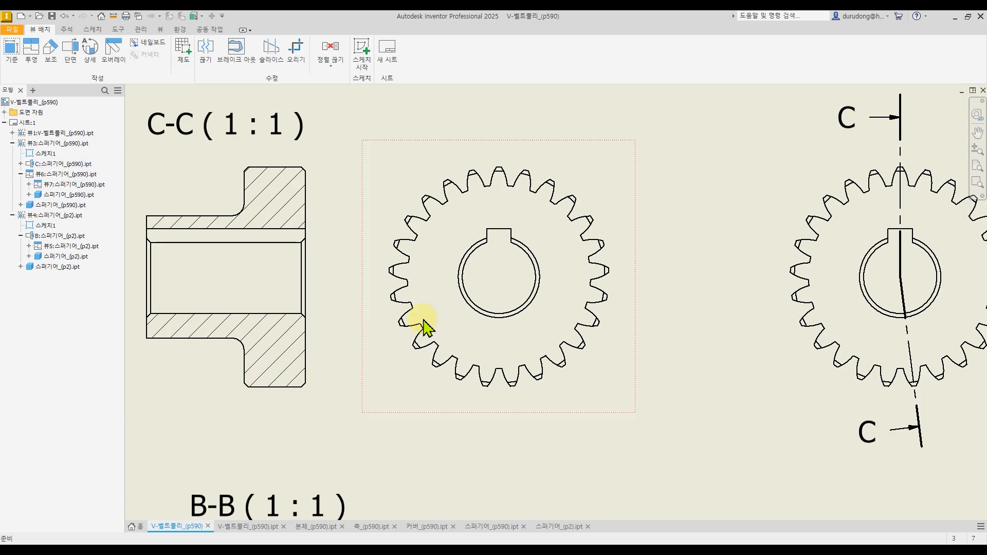
click(621, 285)
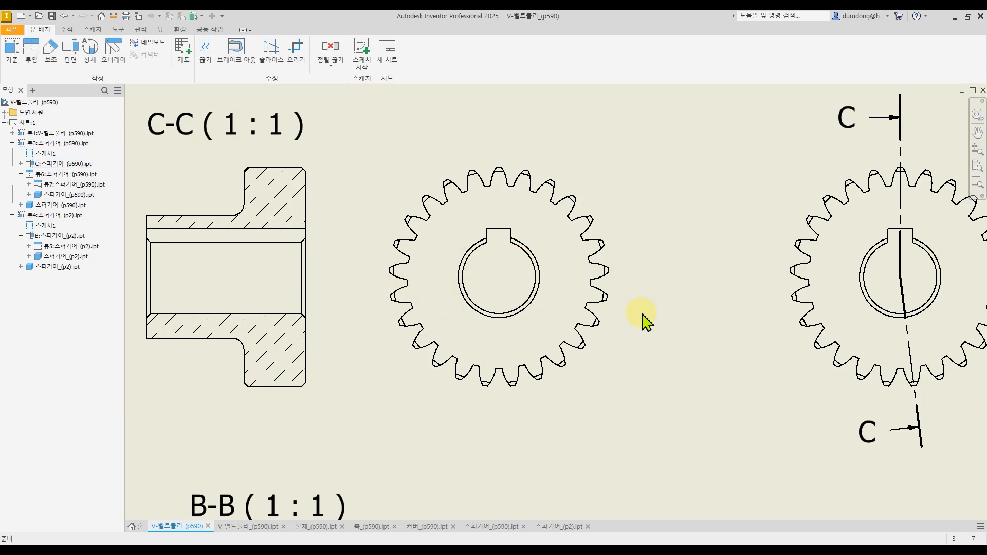
- Return the 스퍼기어_(p590) view carrying section line C-C to its place off the sheet, right of the side view
scroll(697, 341, down, 3)
middle_drag(735, 371, 482, 347)
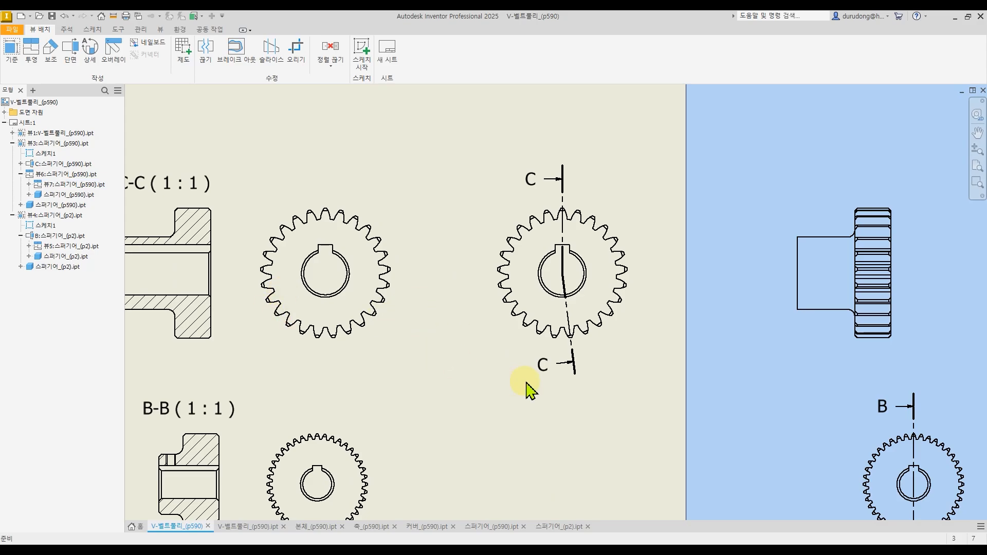
scroll(537, 355, down, 3)
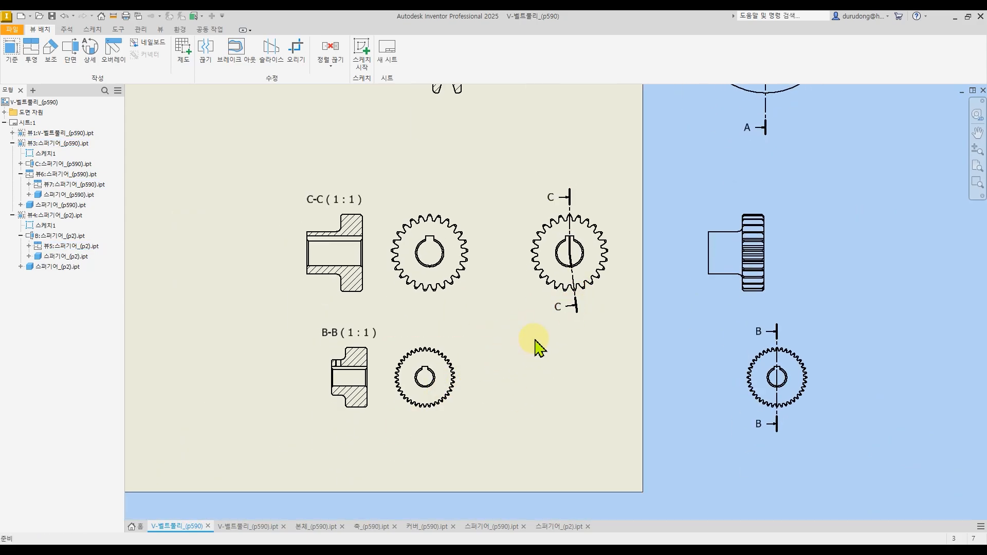
scroll(569, 252, up, 3)
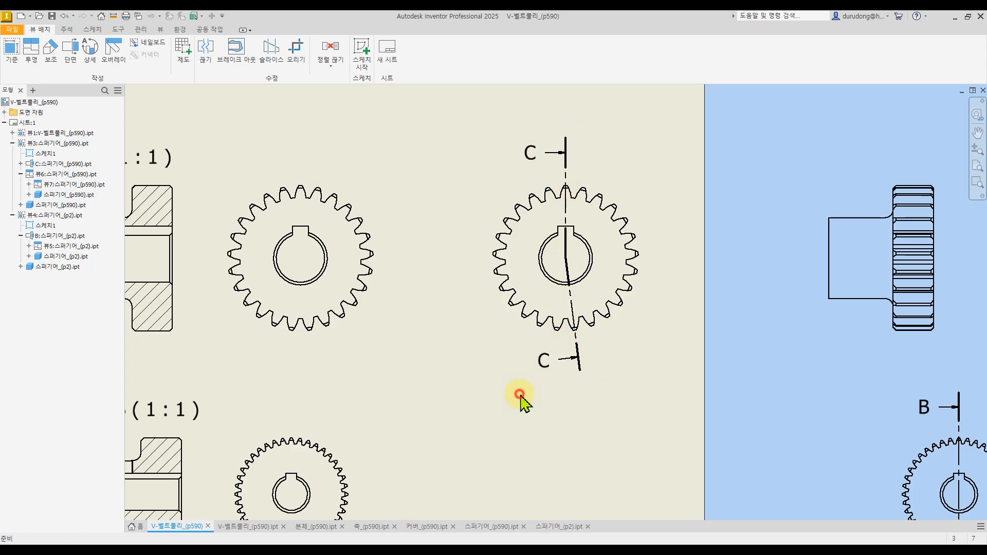
middle_drag(522, 402, 441, 399)
scroll(445, 386, down, 3)
drag(448, 361, 728, 367)
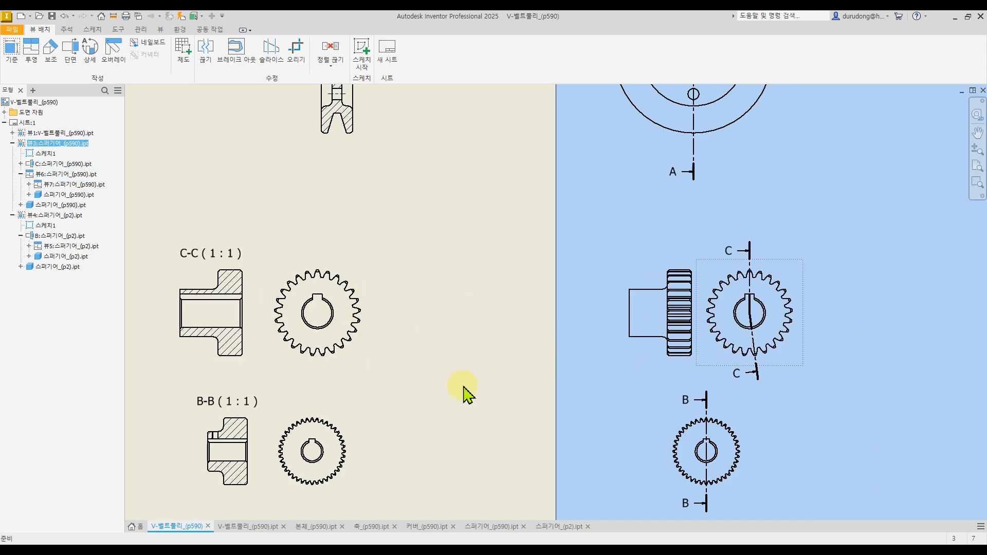
- Shift the p590 and p2 front gear views slightly right to widen their spacing from sections C-C and B-B
middle_drag(352, 375, 458, 361)
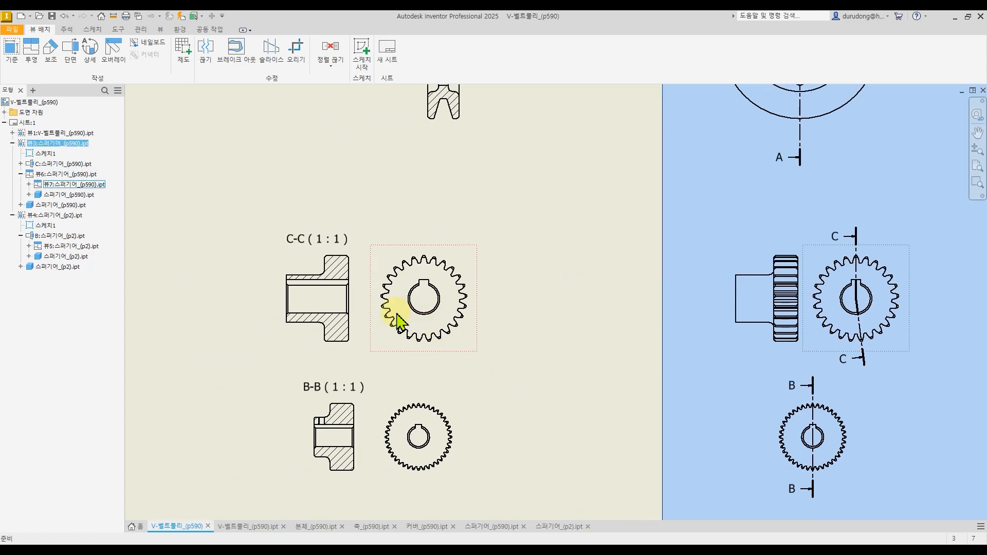
scroll(368, 310, up, 4)
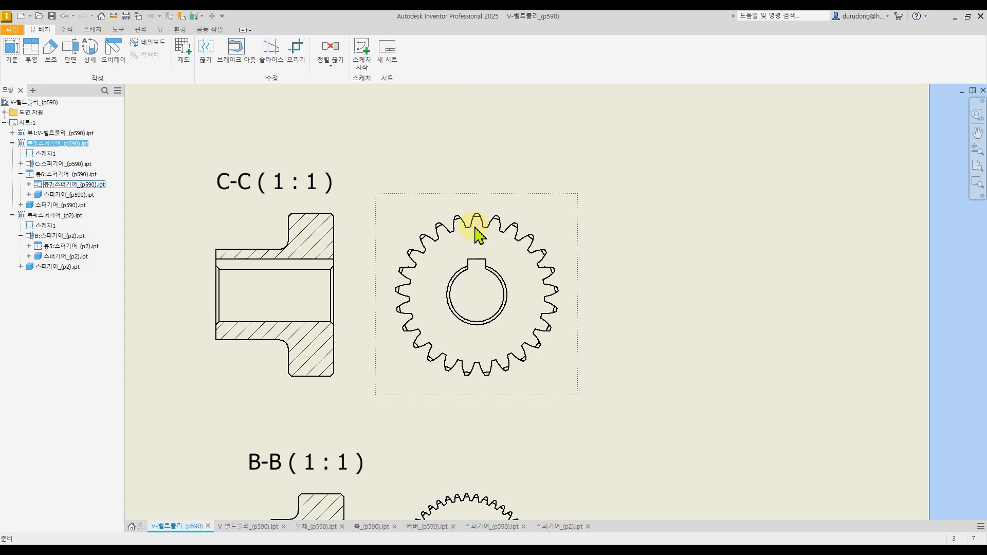
middle_drag(372, 360, 452, 346)
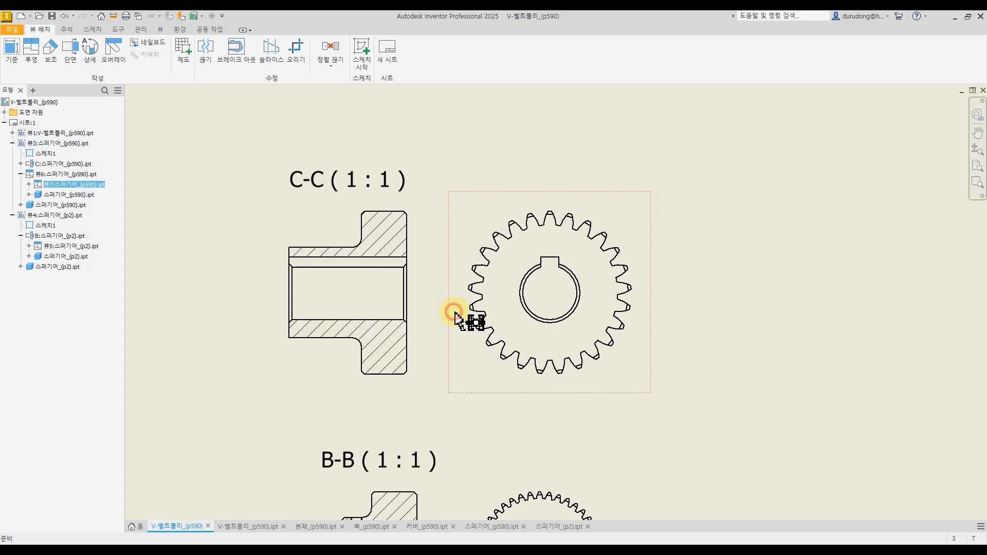
drag(457, 315, 482, 315)
scroll(378, 314, down, 3)
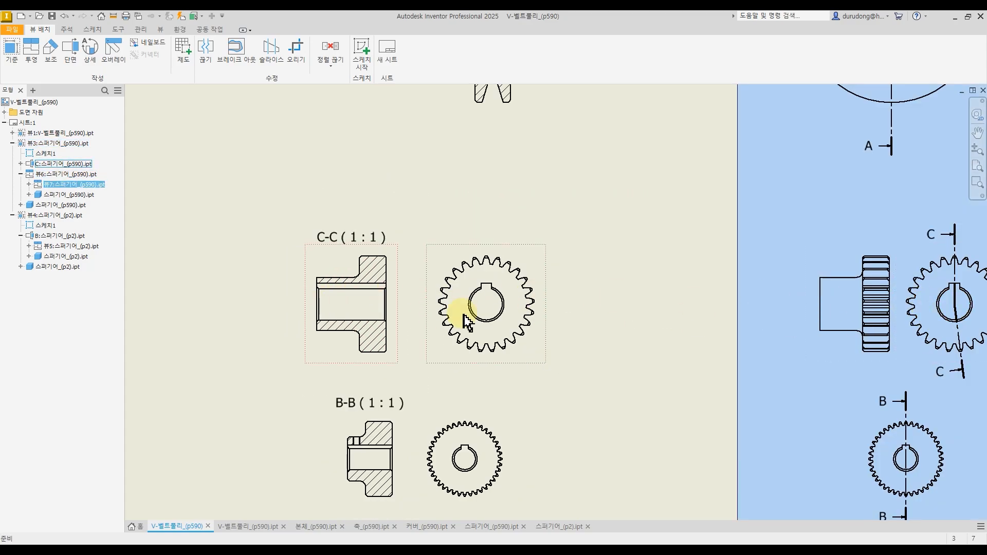
click(754, 334)
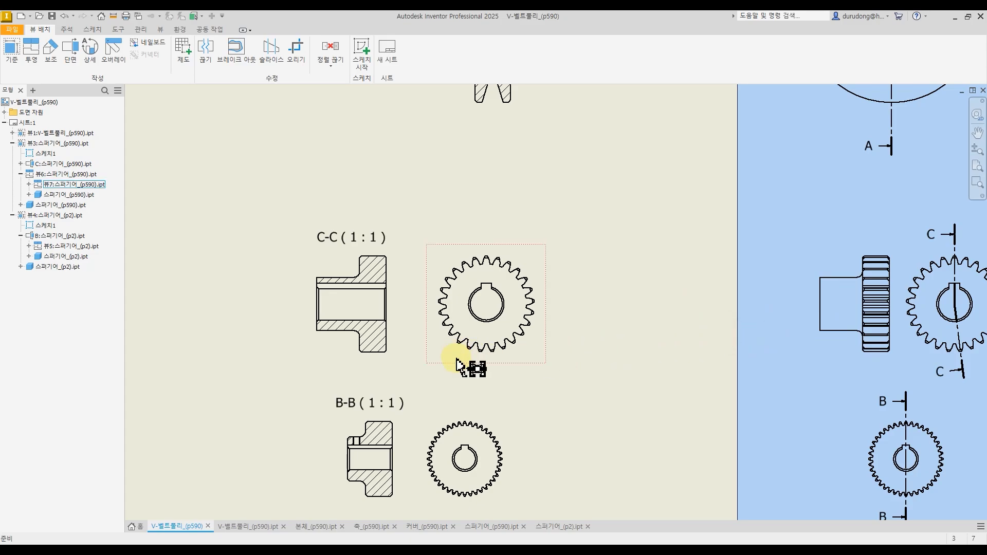
drag(509, 413, 523, 414)
click(574, 405)
middle_drag(600, 379, 646, 333)
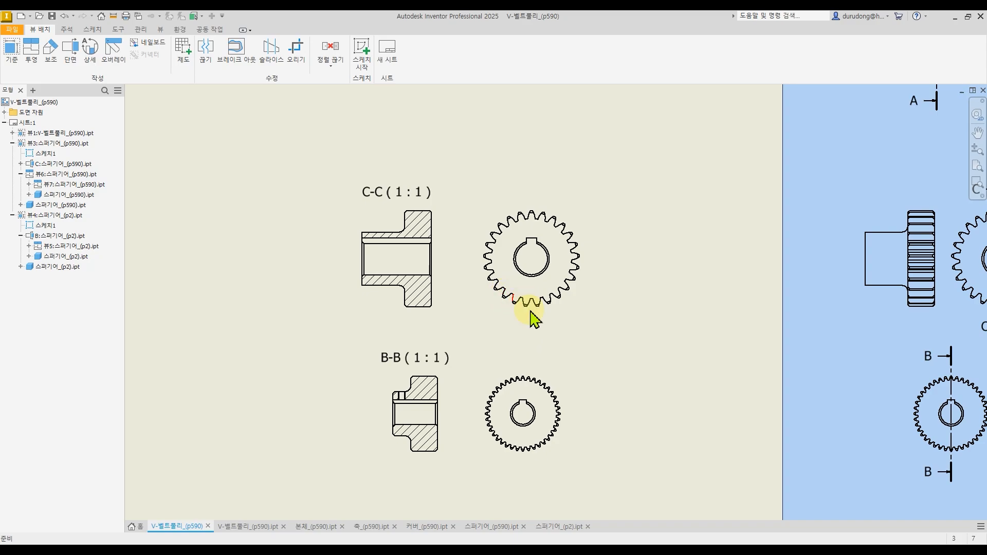
- Select section B-B with the p2 front gear view and move both far right, clear of the C-C views
middle_drag(590, 372, 534, 321)
click(578, 313)
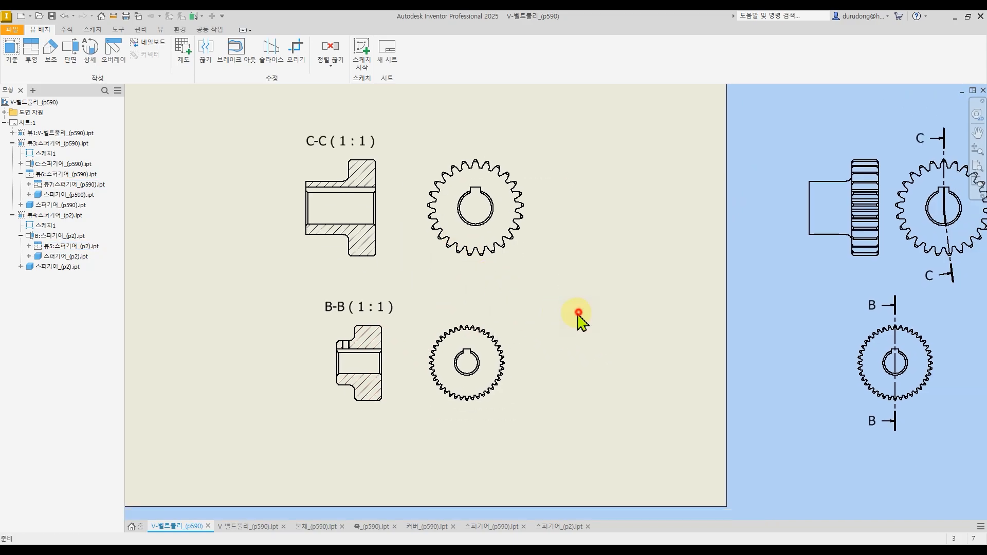
drag(578, 313, 350, 441)
drag(384, 412, 720, 408)
click(623, 442)
- Move the p590 front gear view slightly left, closer to section C-C
middle_drag(398, 239, 503, 380)
scroll(487, 360, up, 3)
middle_drag(505, 335, 481, 341)
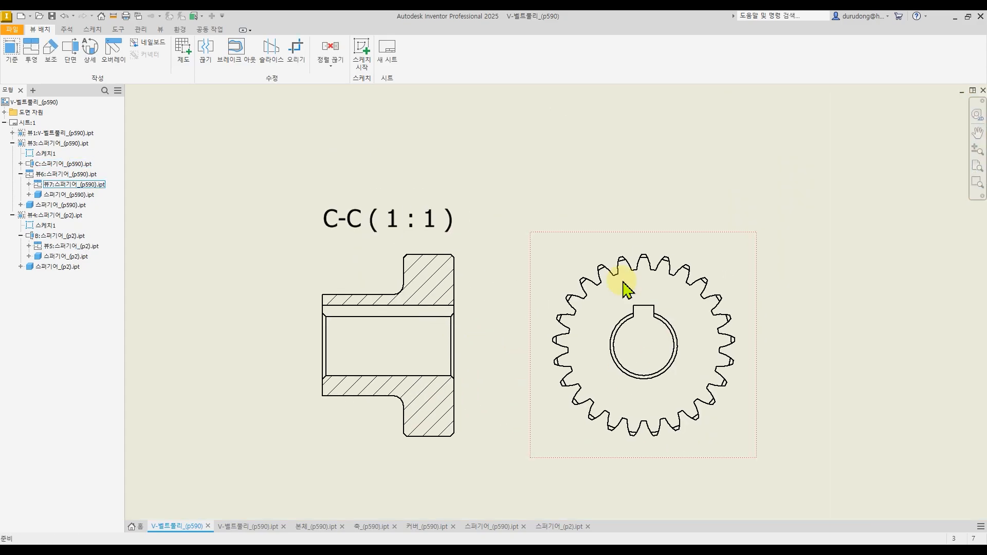
drag(569, 232, 535, 229)
click(303, 154)
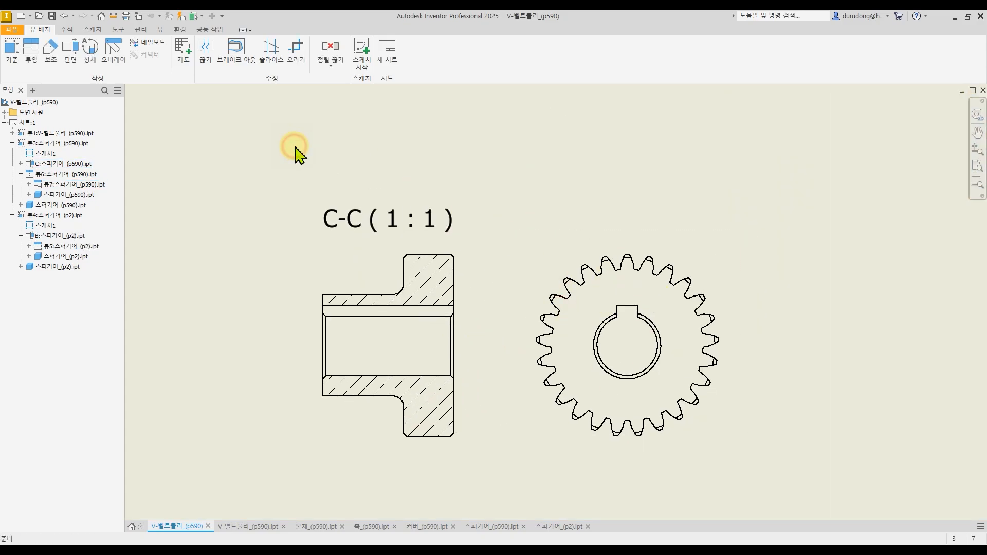
middle_drag(523, 297, 491, 257)
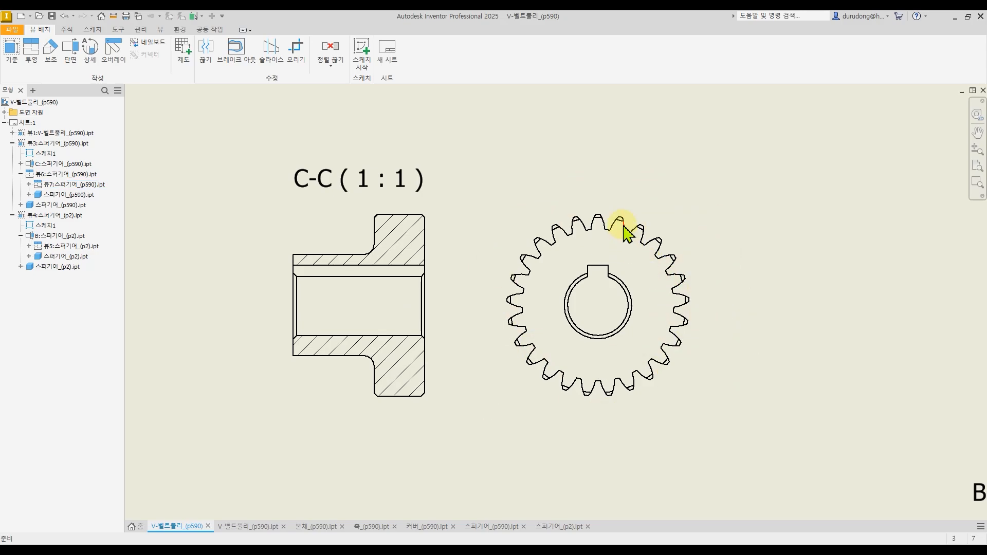
scroll(623, 227, up, 4)
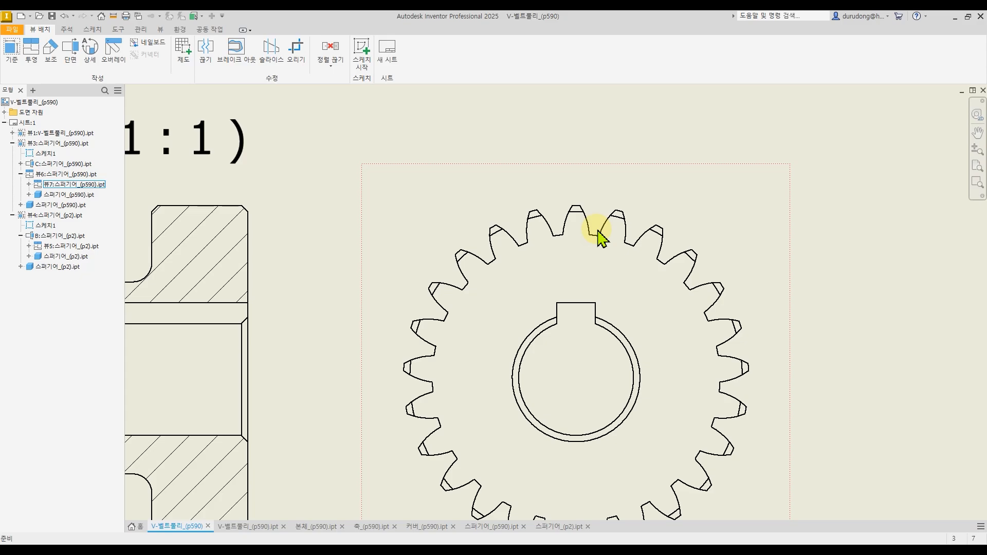
middle_drag(622, 342, 628, 271)
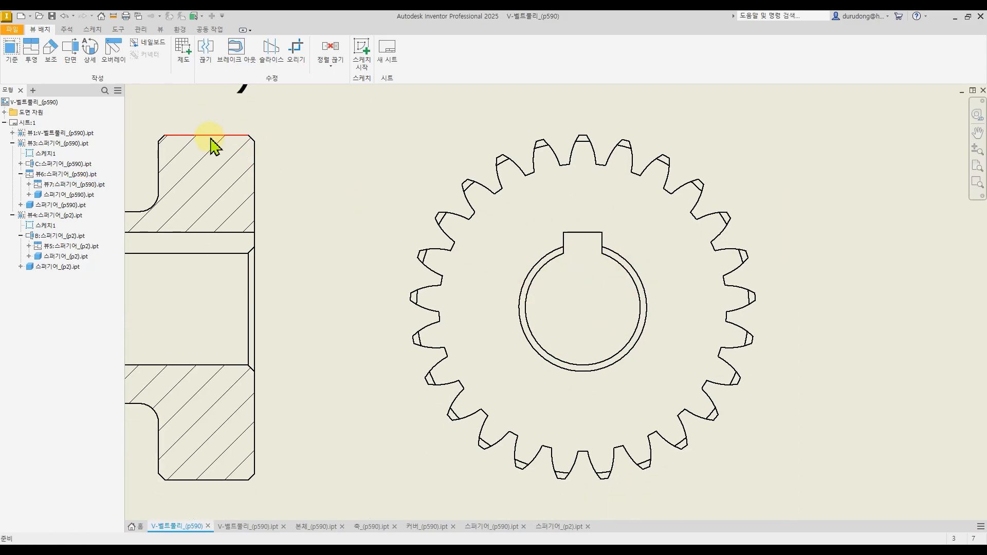
drag(507, 212, 675, 391)
click(536, 323)
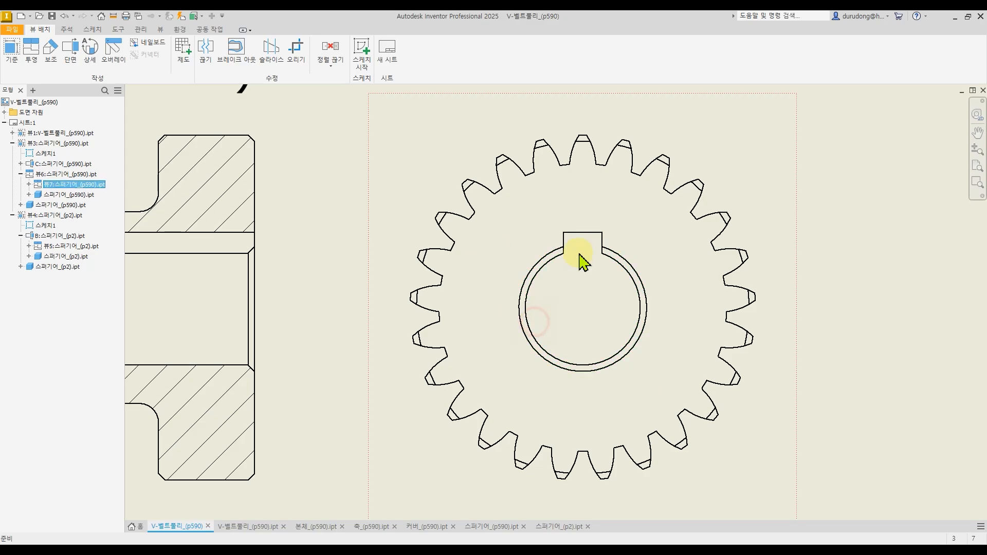
click(366, 210)
click(362, 212)
click(325, 224)
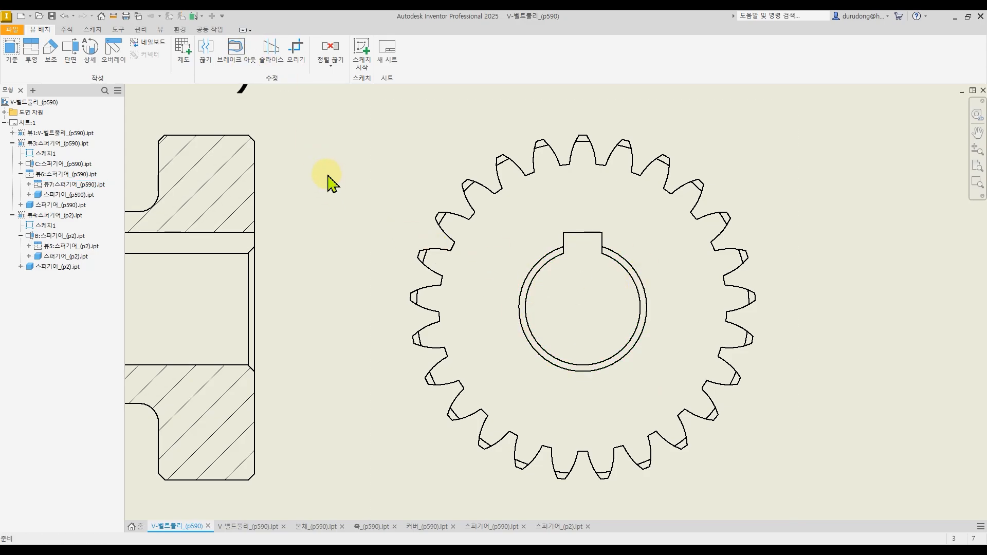
- Crop the p590 front gear view to a rectangle closely surrounding the bore and keyway
click(296, 58)
click(455, 118)
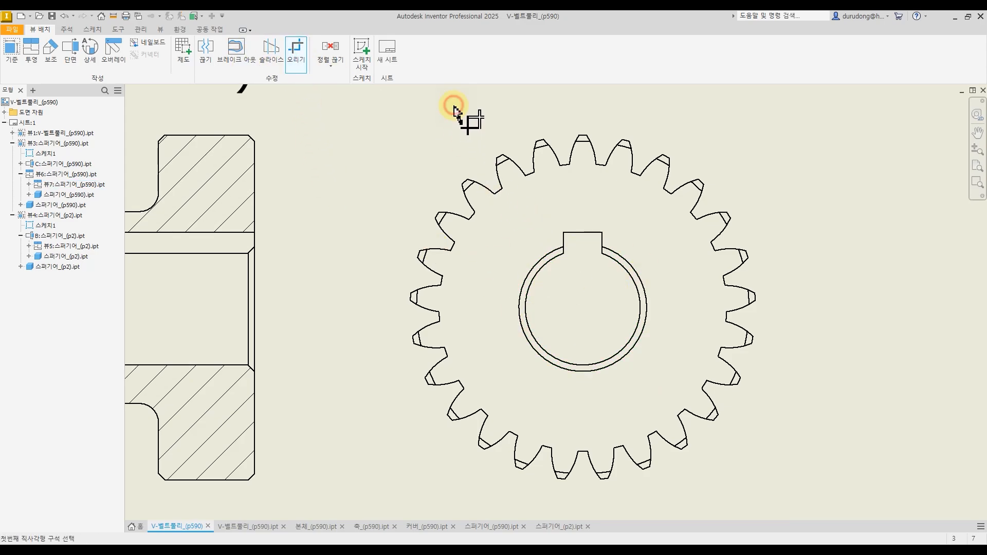
click(506, 214)
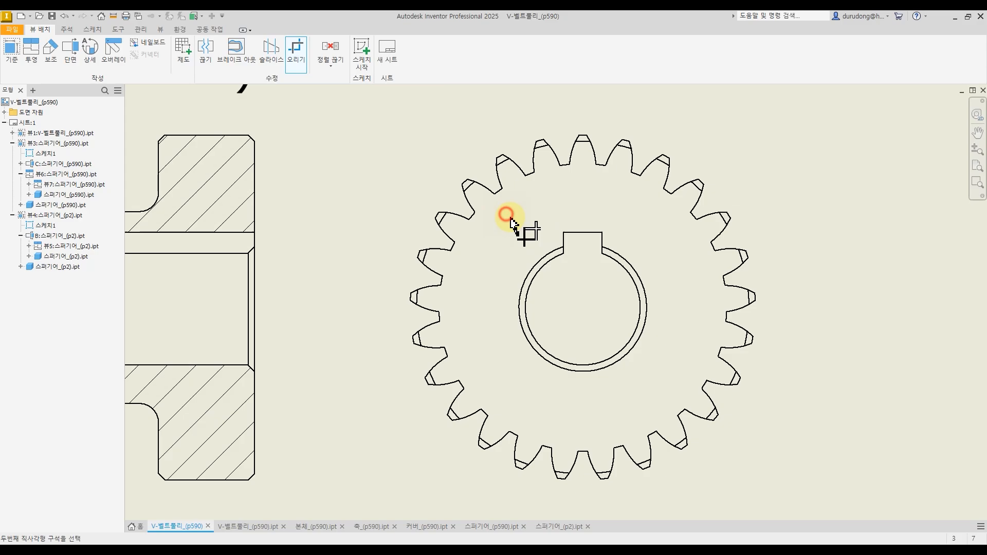
click(658, 390)
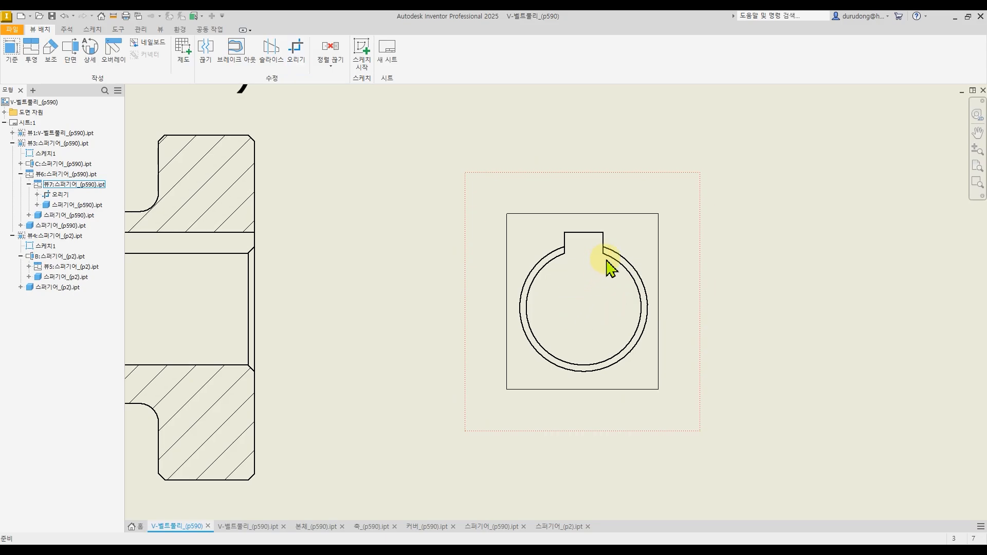
- Hide the outer chamfer circle around the bore in the cropped p590 front view
scroll(610, 268, up, 3)
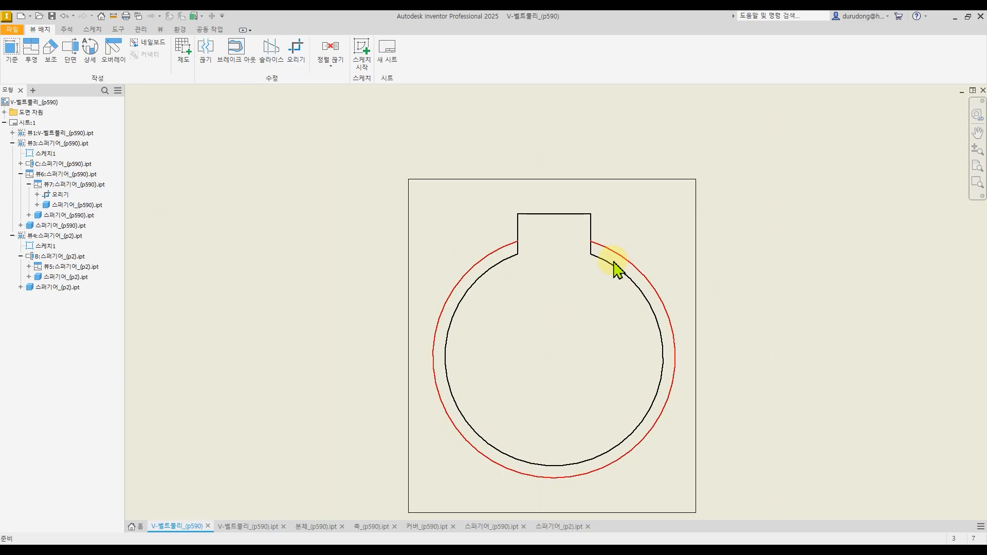
right_click(621, 265)
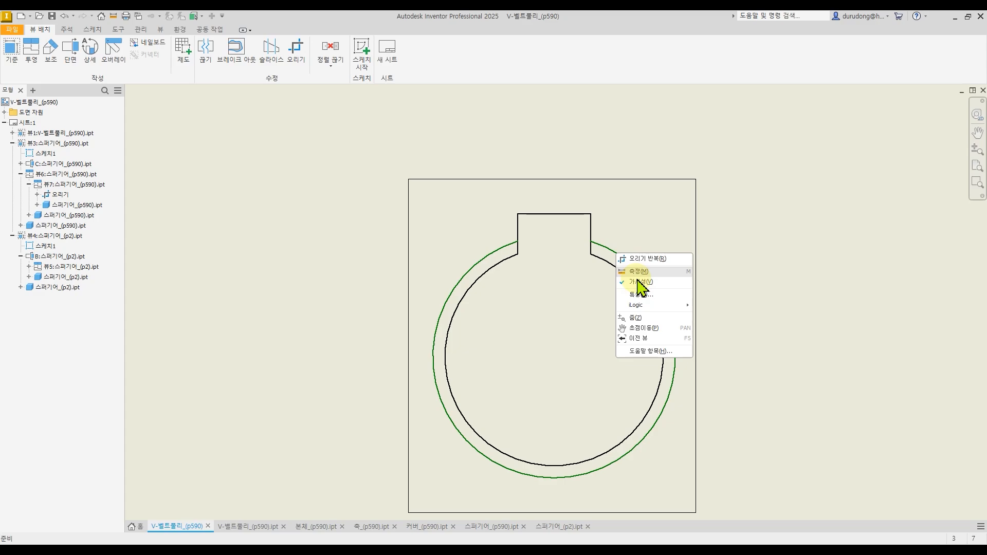
click(638, 273)
scroll(627, 337, down, 3)
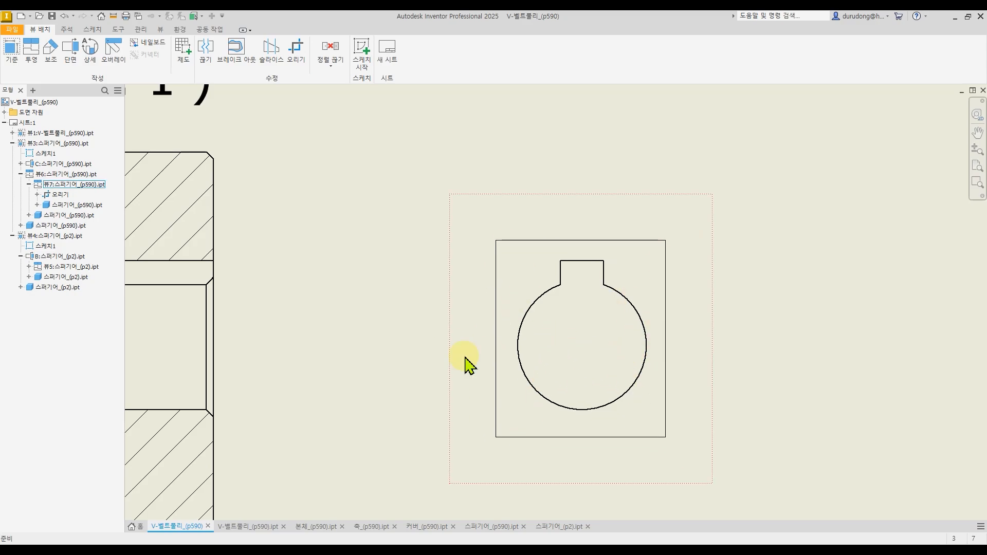
- Move the cropped p590 front view slightly left, closer to section C-C
scroll(465, 357, down, 3)
middle_drag(415, 355, 512, 335)
drag(554, 335, 544, 335)
- Add automated centerlines to section C-C and the cropped front view, including cylindrical and revolved features and both axis projections
click(436, 328)
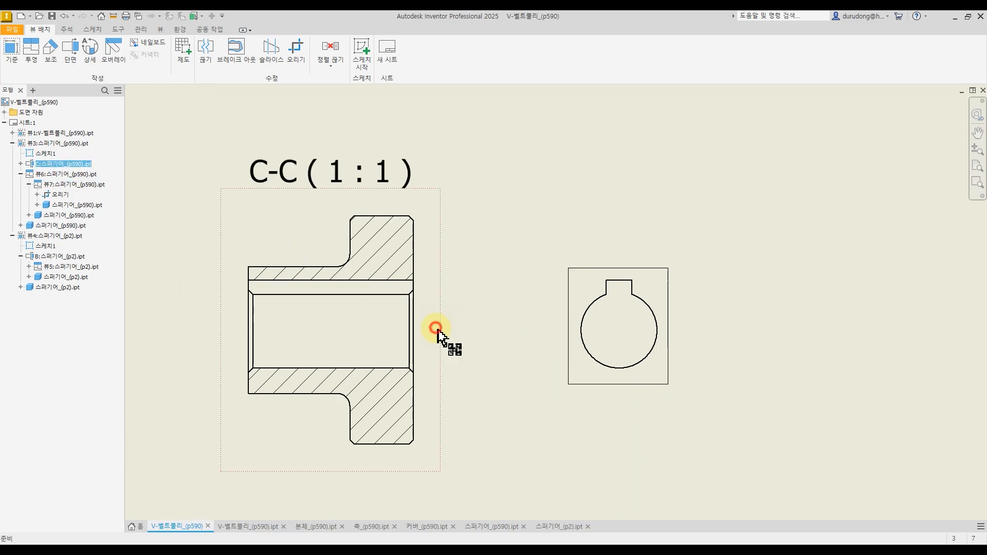
middle_drag(436, 328, 487, 307)
ctrl+click(594, 321)
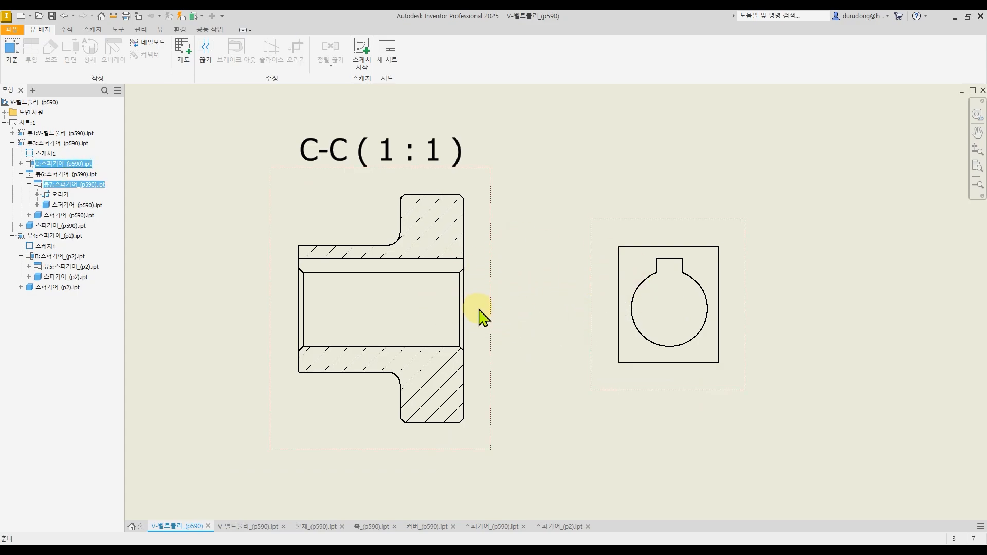
right_click(592, 312)
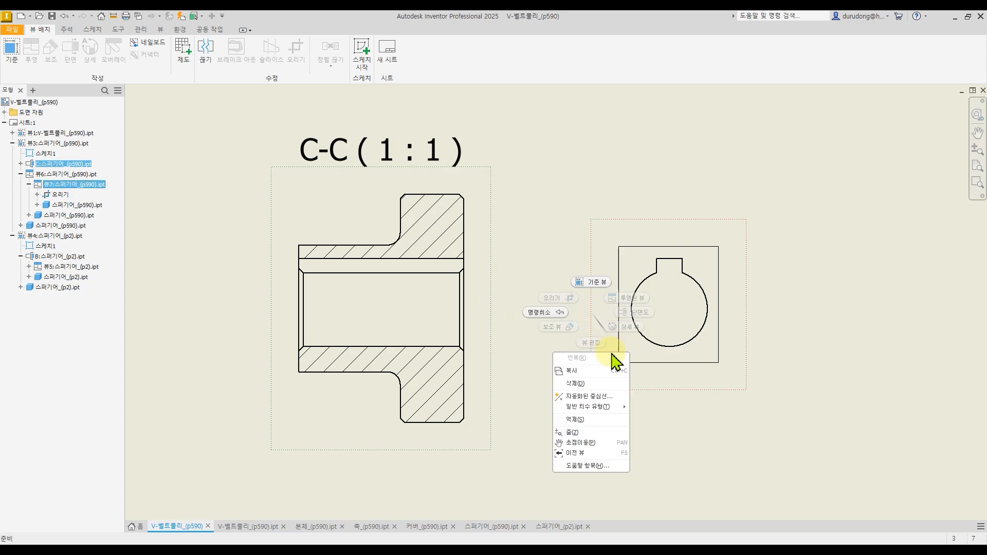
click(606, 397)
click(542, 238)
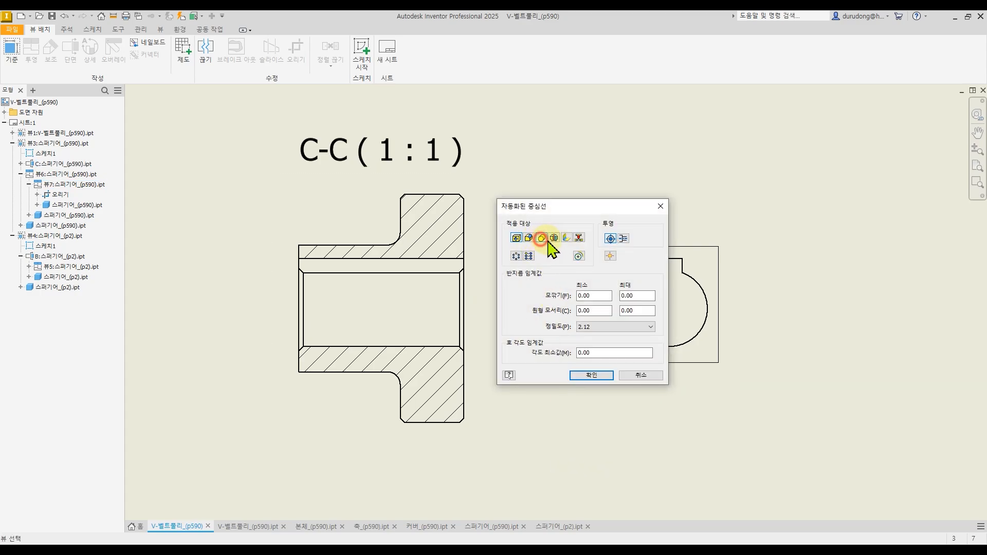
click(554, 239)
click(623, 239)
click(517, 256)
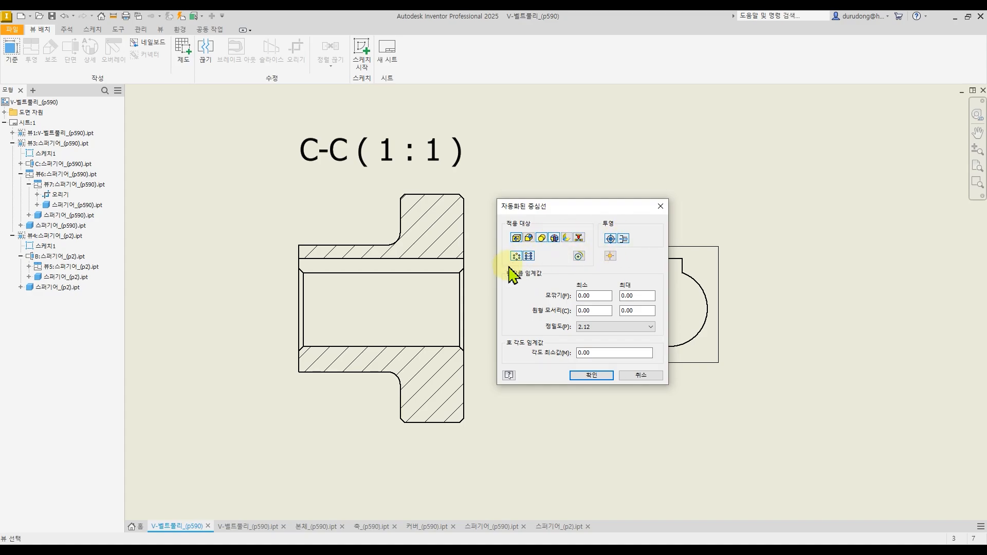
click(591, 375)
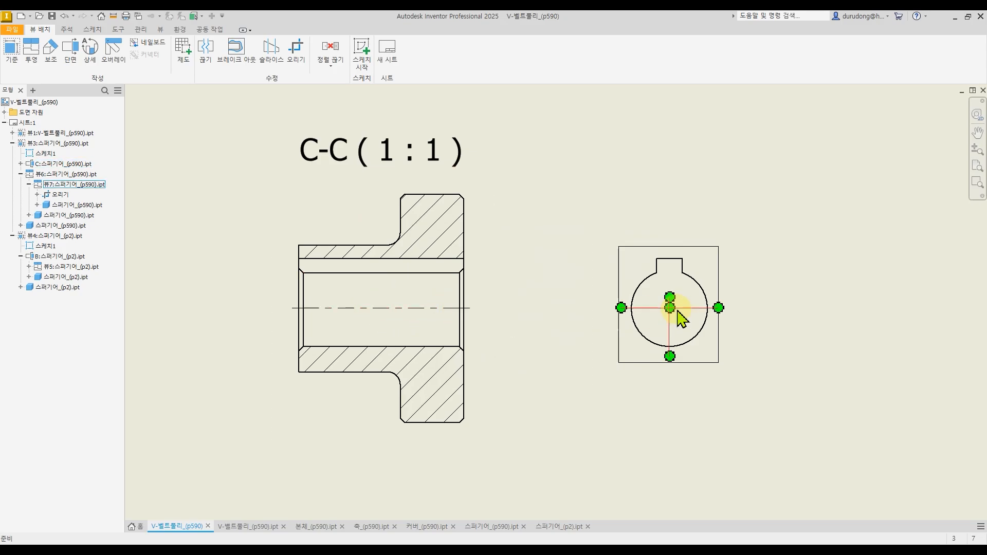
- Extend the upper end of the bore's center mark past the keyway in the cropped p590 front view
scroll(689, 305, down, 3)
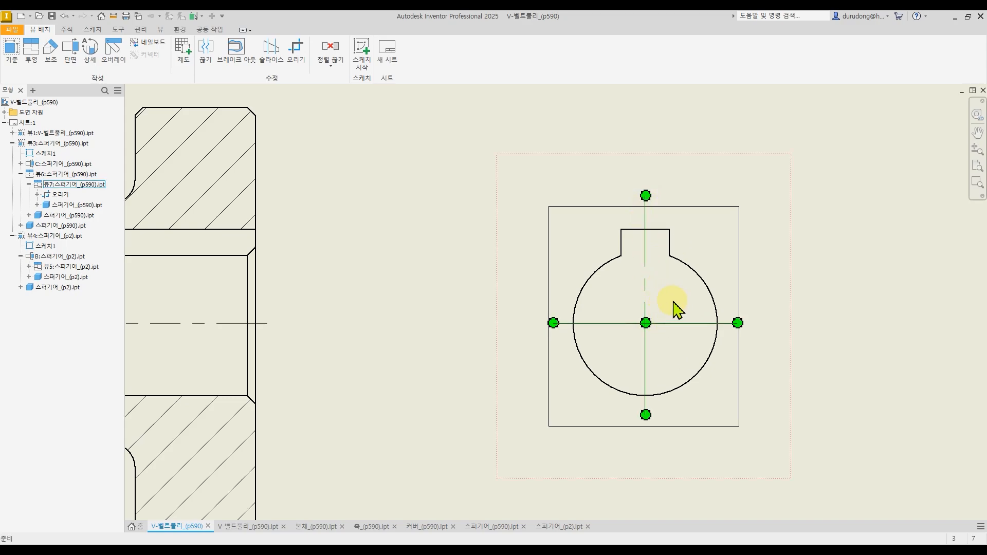
scroll(602, 316, up, 7)
scroll(558, 315, down, 3)
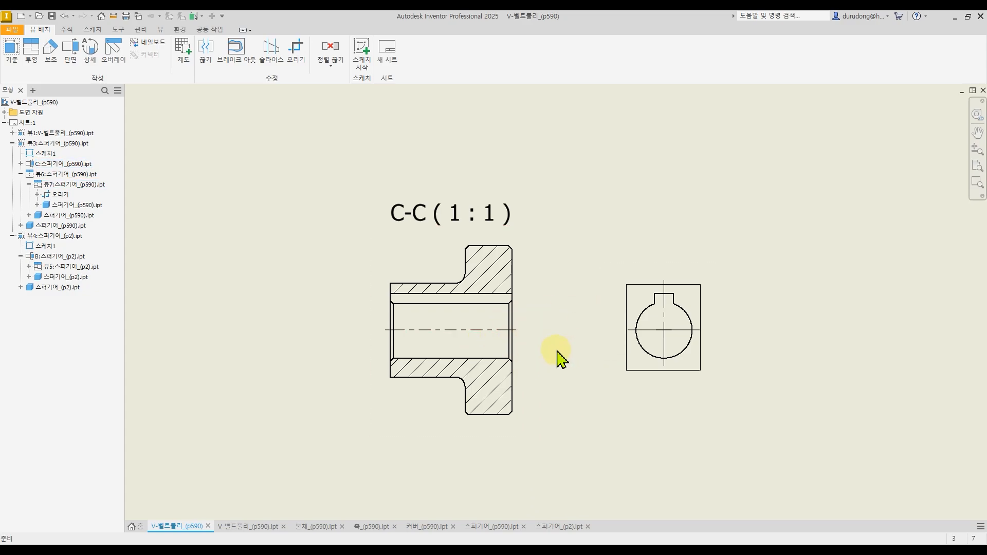
scroll(460, 246, up, 5)
drag(464, 252, 677, 326)
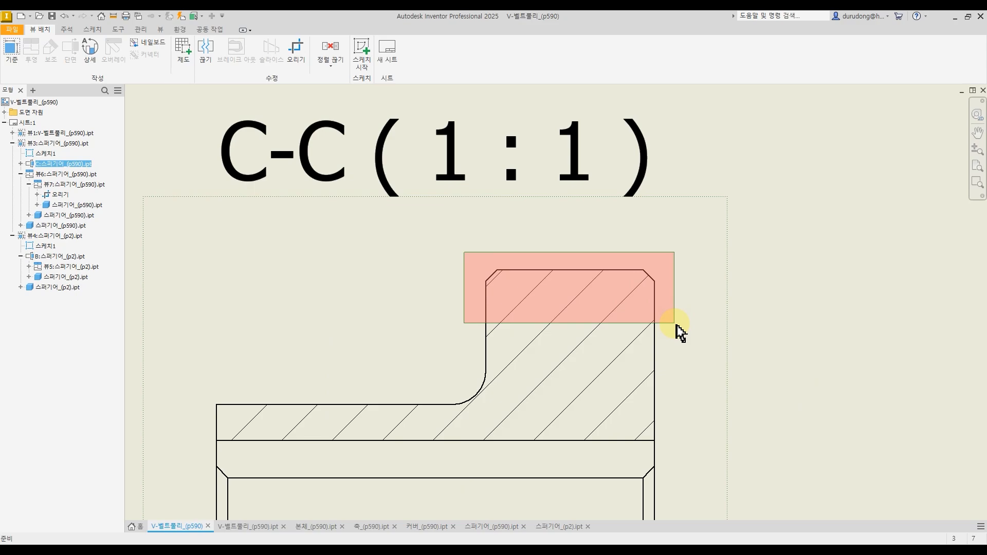
mouse_move(677, 325)
mouse_down()
mouse_move(686, 337)
mouse_move(684, 319)
mouse_move(688, 331)
mouse_up()
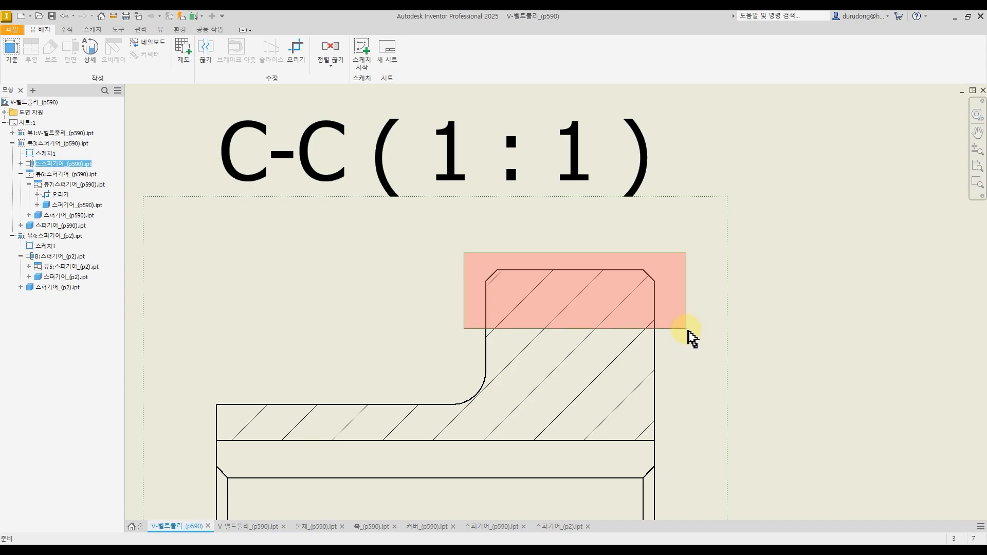
drag(688, 331, 536, 247)
scroll(542, 284, down, 3)
mouse_move(554, 450)
middle_down()
mouse_move(554, 371)
mouse_move(536, 294)
middle_up()
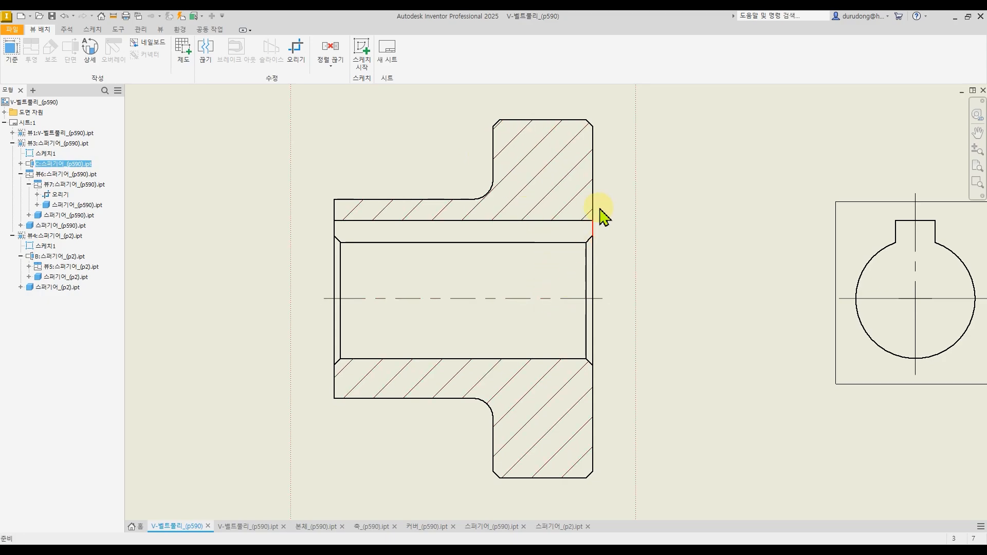
drag(459, 133, 618, 133)
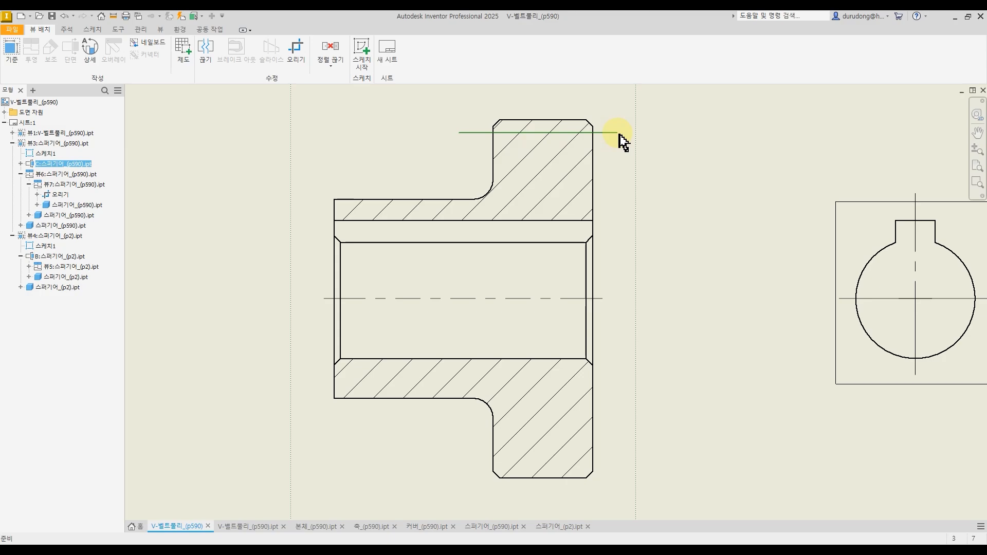
drag(618, 132, 618, 134)
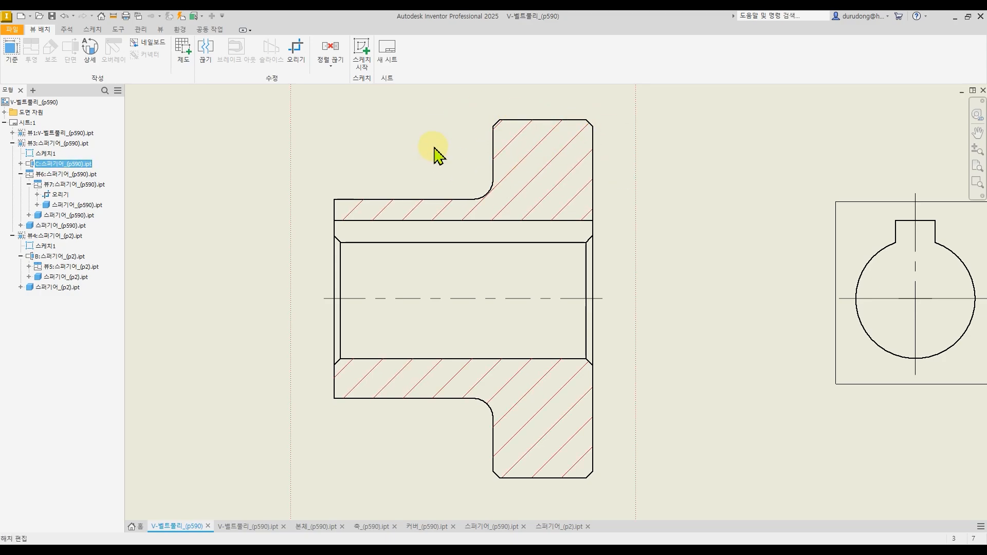
mouse_move(470, 106)
mouse_down()
mouse_move(601, 158)
mouse_move(574, 157)
mouse_up()
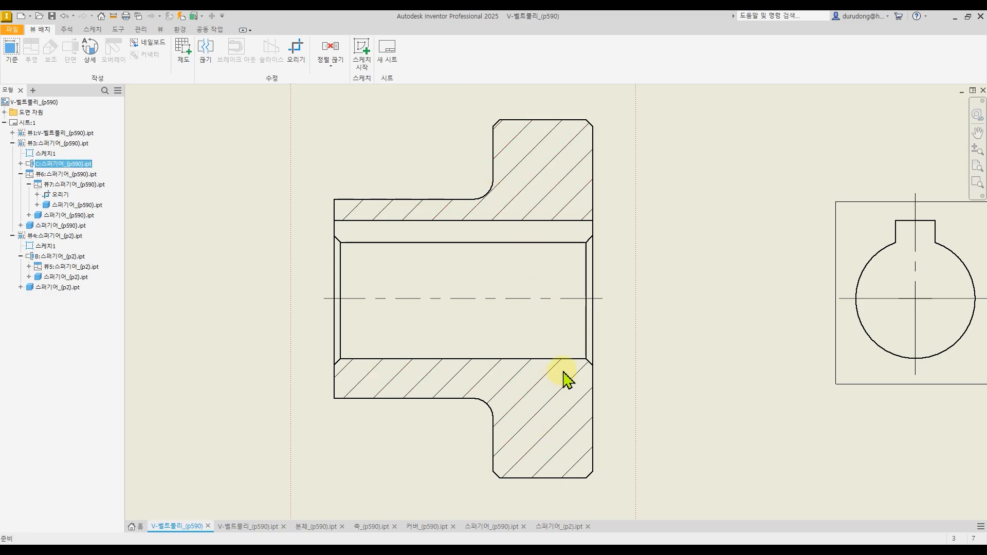
- Select section C-C with the cropped p590 front view and move both right, beneath the A-A views
scroll(563, 372, down, 4)
middle_drag(577, 371, 541, 365)
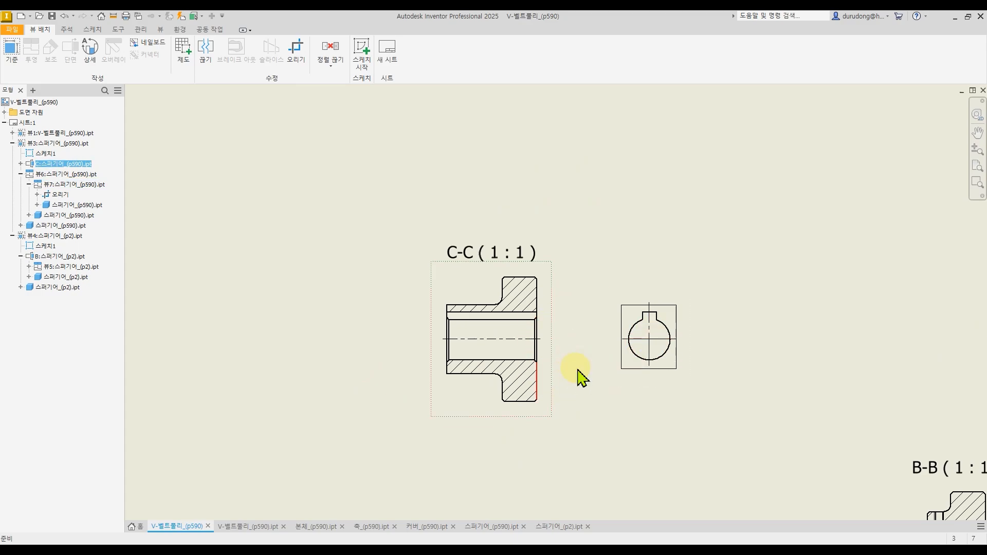
scroll(591, 364, down, 5)
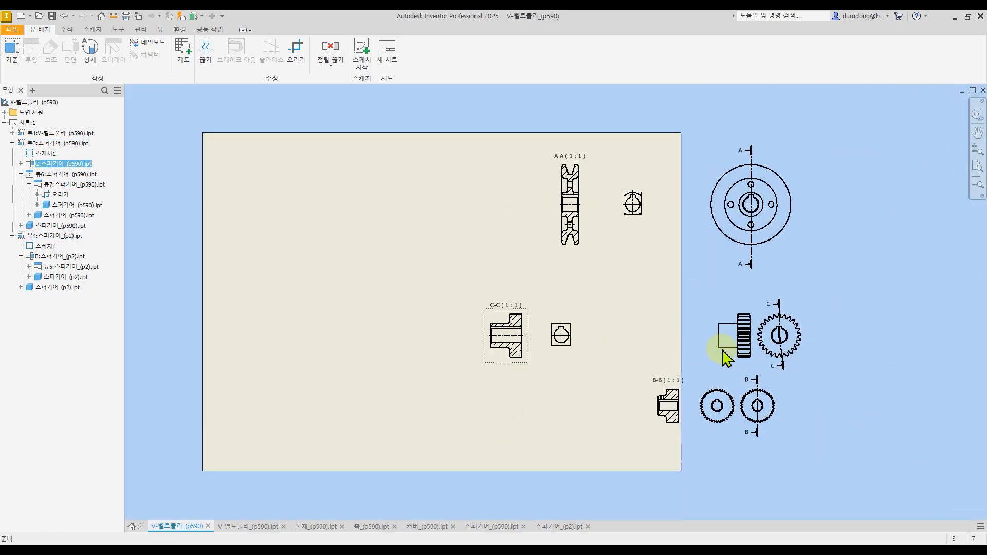
drag(601, 292, 425, 389)
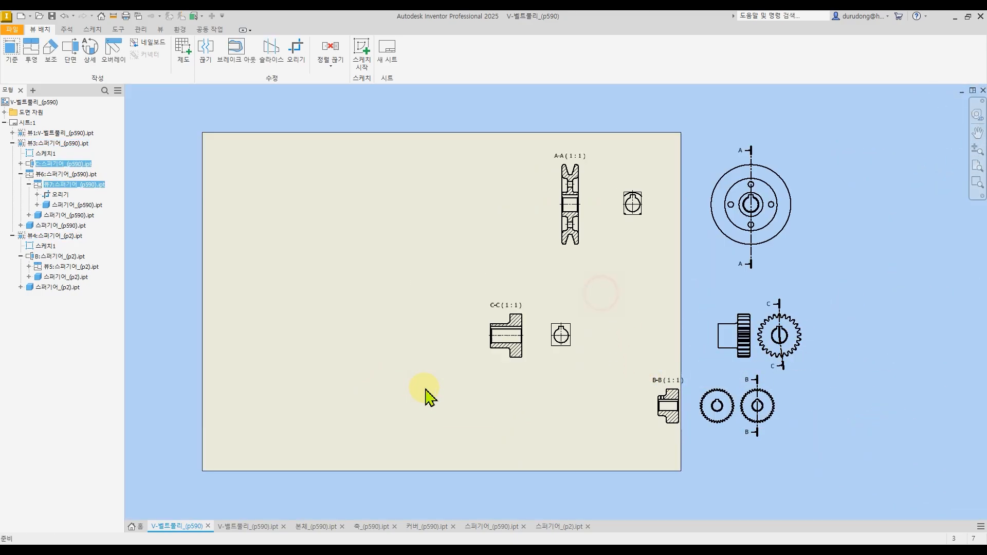
drag(512, 364, 583, 369)
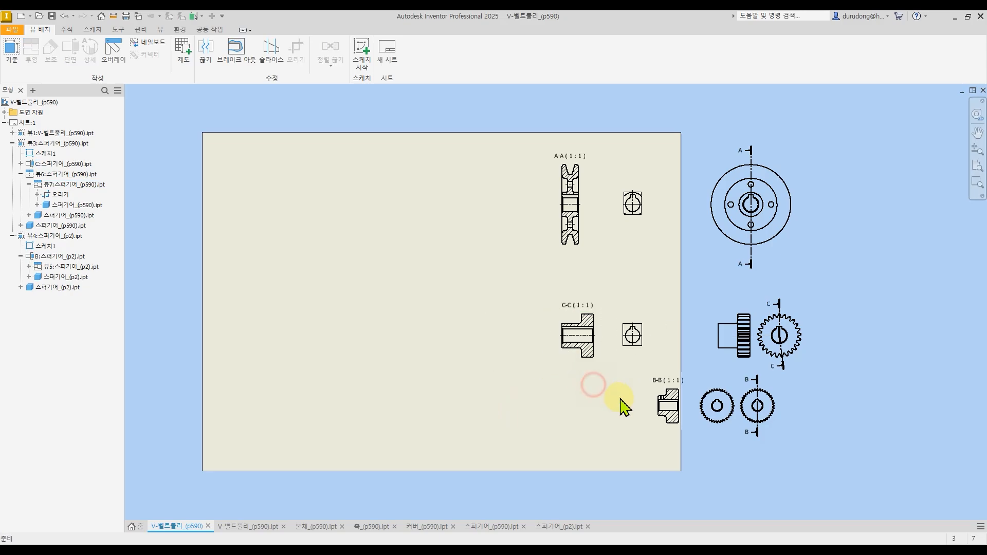
- Select all p590 spur gear views, including the off-sheet source views, and shift them slightly up and left
middle_drag(621, 403, 562, 379)
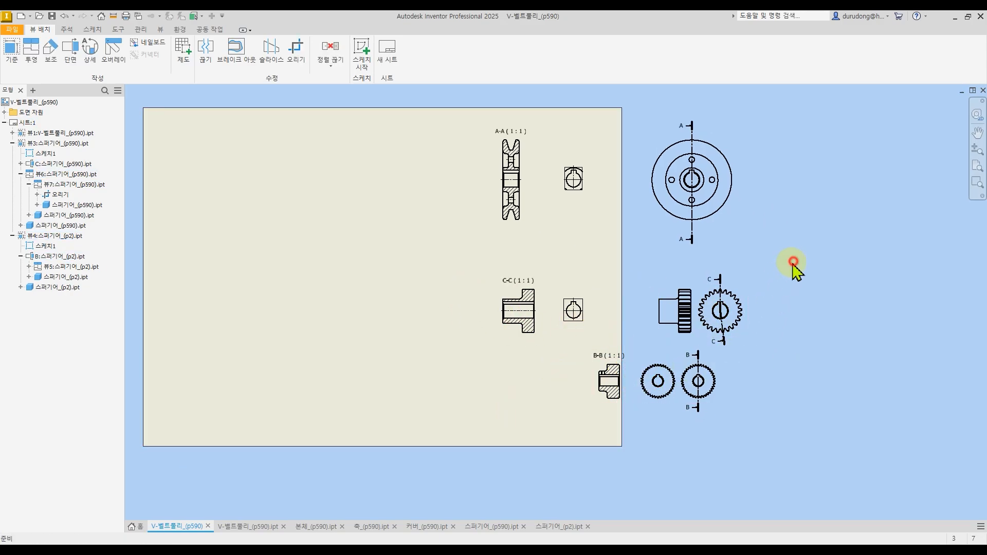
mouse_move(796, 264)
mouse_down()
mouse_move(489, 366)
mouse_move(474, 348)
mouse_up()
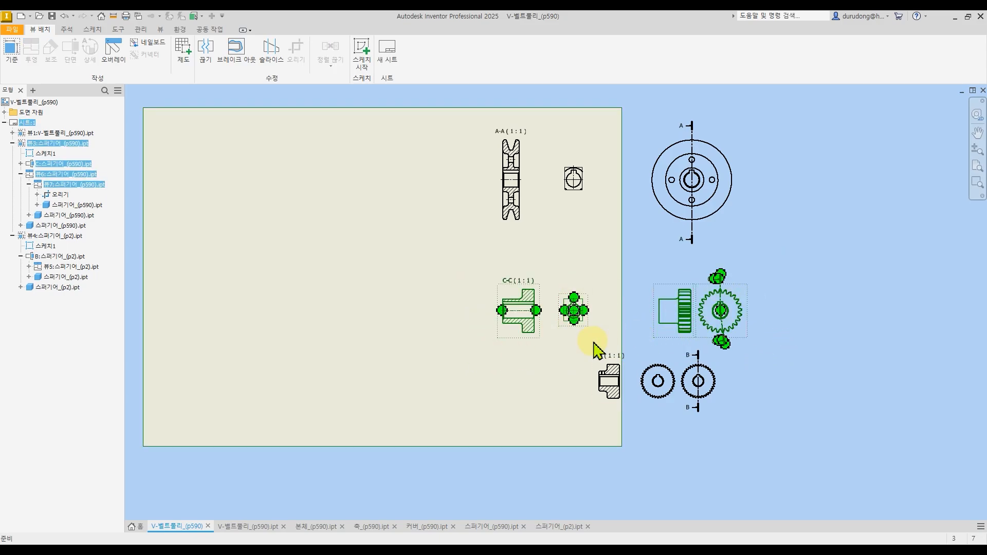
mouse_move(577, 317)
mouse_down()
mouse_move(582, 284)
mouse_move(580, 340)
mouse_move(577, 311)
mouse_up()
click(552, 386)
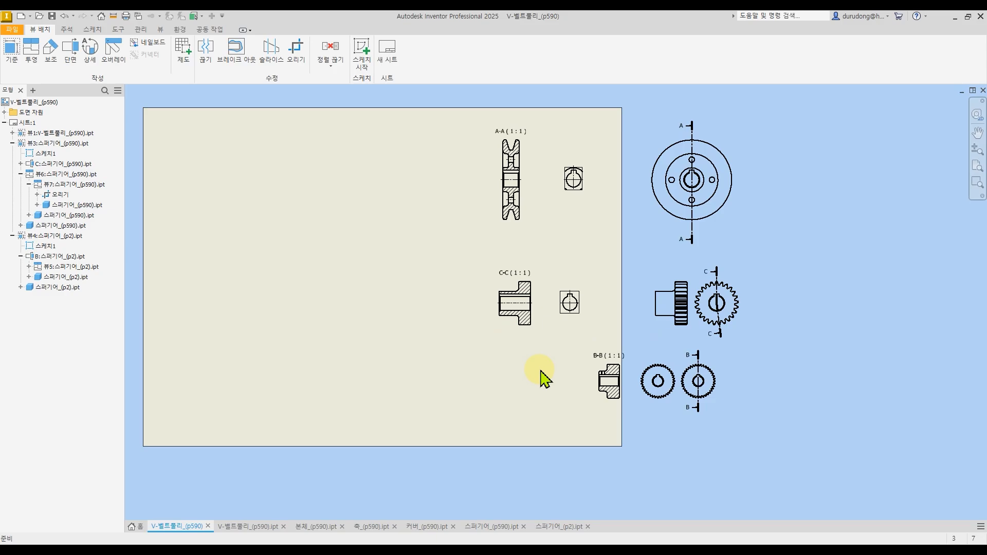
- Select section B-B with both p2 gear views and move them right and slightly down, off the sheet
middle_drag(547, 305, 596, 328)
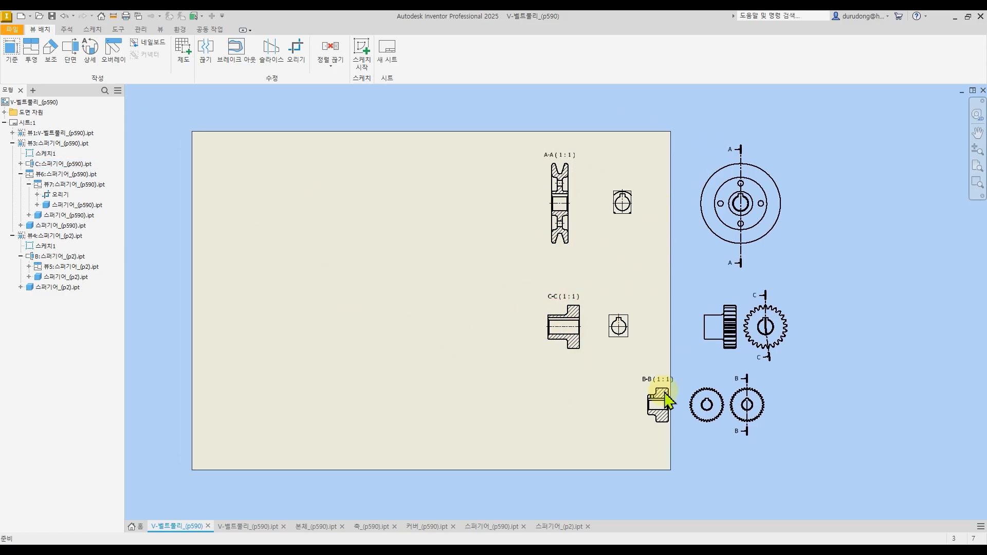
drag(597, 349, 852, 451)
click(716, 454)
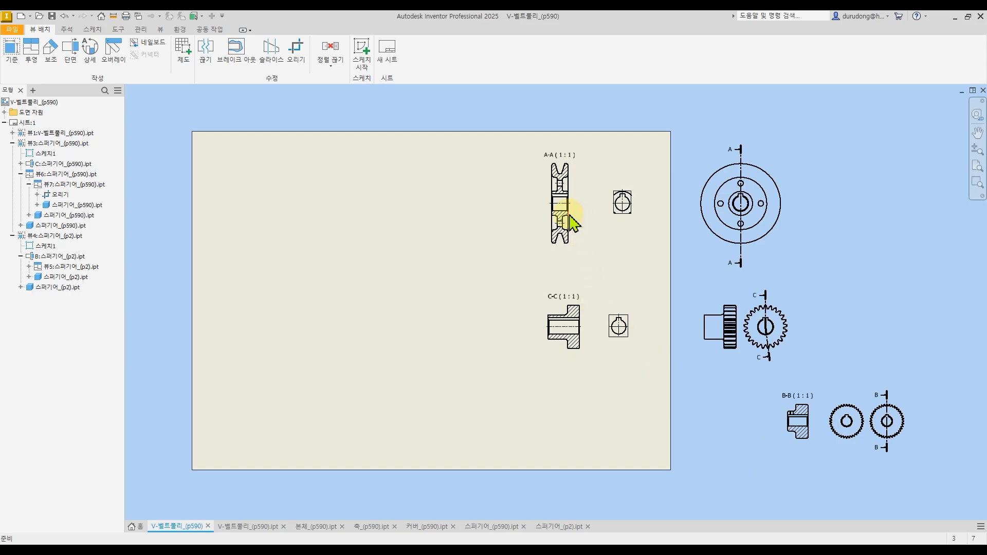
- Select all views parked off the sheet and move them further right, away from the sheet edge
click(622, 206)
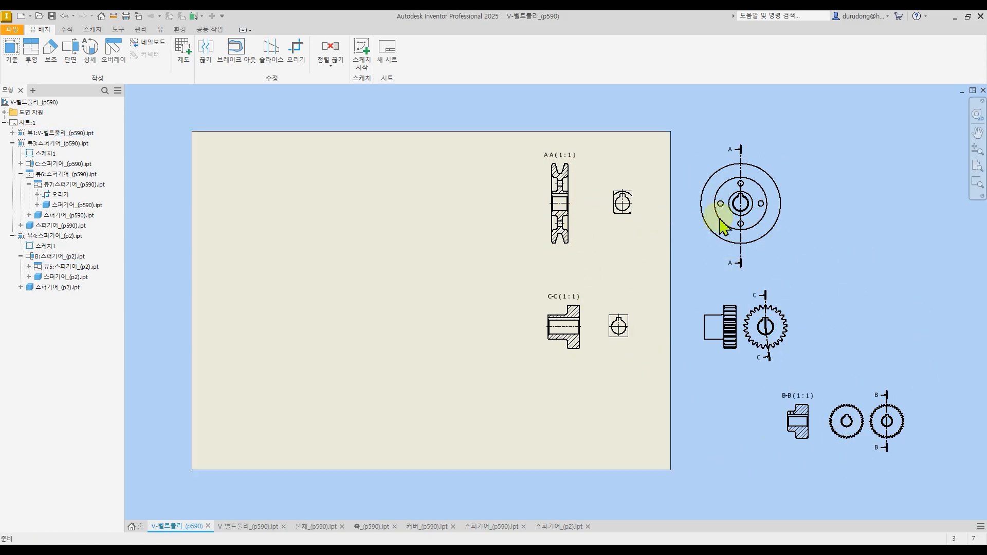
mouse_move(674, 126)
mouse_down()
mouse_move(926, 375)
mouse_move(959, 460)
mouse_up()
drag(738, 355, 775, 356)
click(744, 405)
mouse_move(702, 132)
mouse_down()
mouse_move(897, 338)
mouse_move(975, 488)
mouse_up()
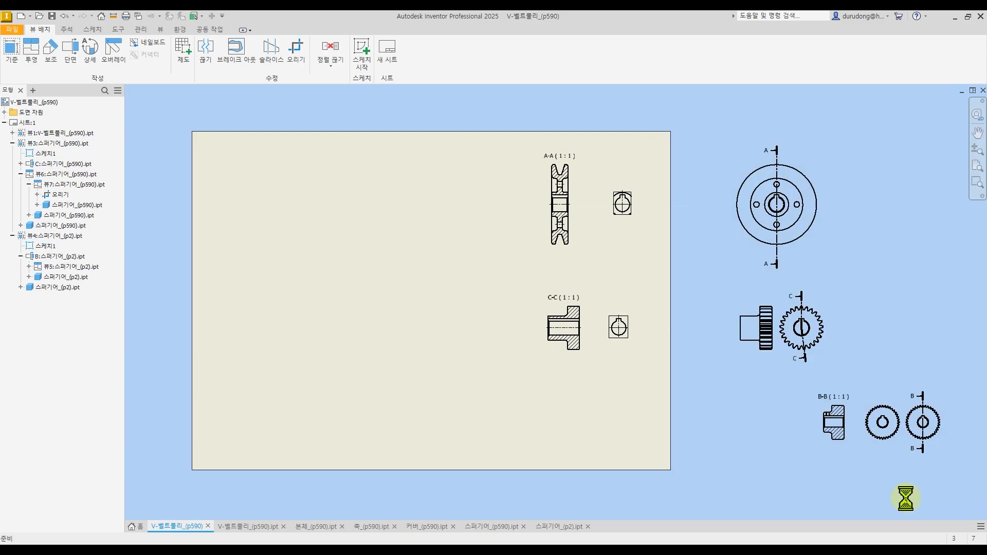
click(906, 498)
mouse_move(687, 116)
mouse_down()
mouse_move(784, 258)
mouse_move(966, 484)
mouse_up()
click(896, 275)
middle_drag(900, 277, 846, 272)
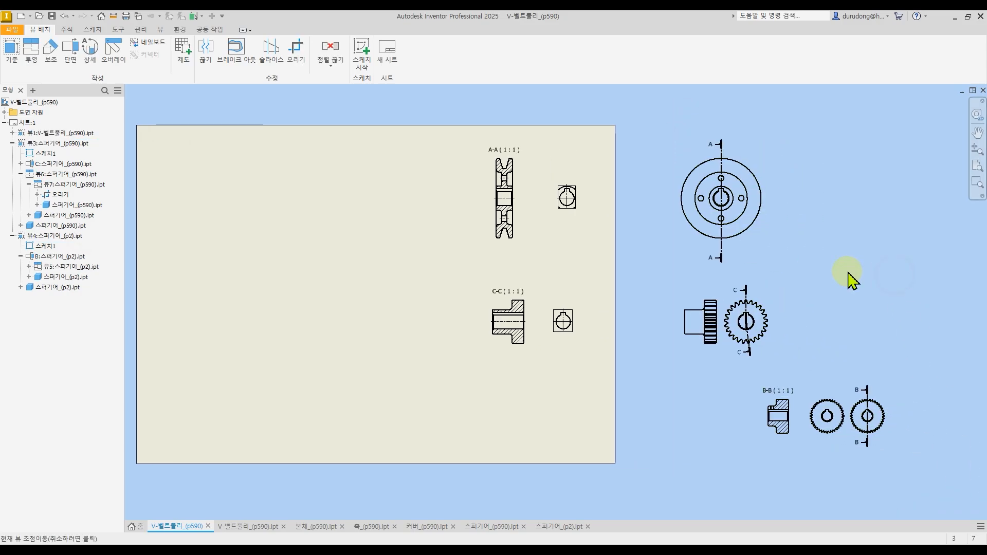
drag(909, 108, 648, 490)
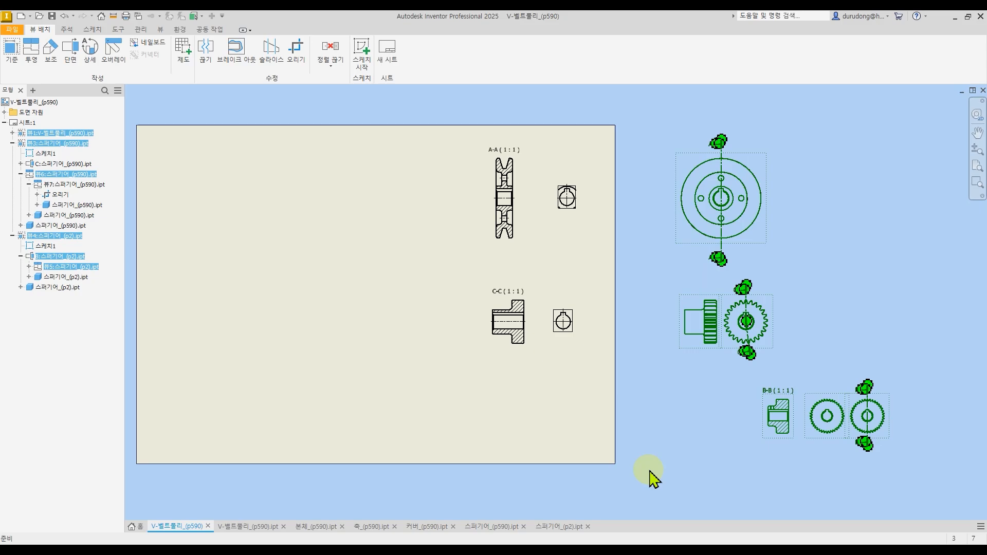
click(753, 332)
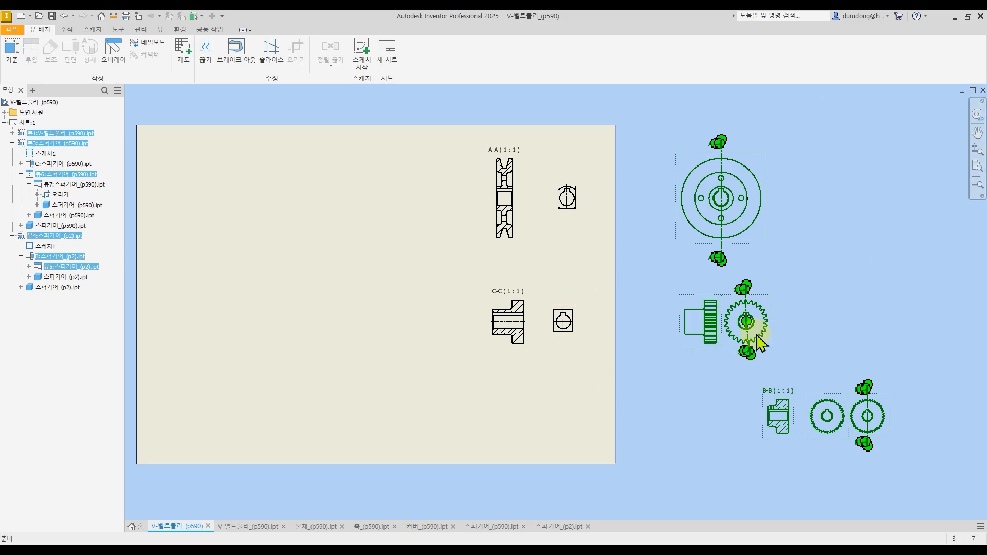
click(665, 371)
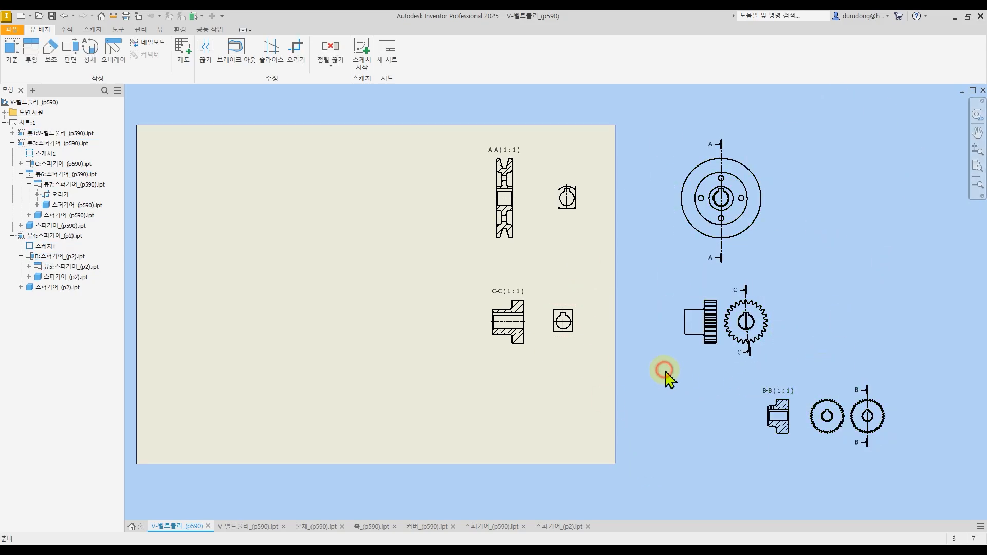
- Start a base view on the empty area of the sheet using the part 커버_(p590).ipt
mouse_move(572, 386)
middle_down()
mouse_move(608, 385)
mouse_move(578, 388)
middle_up()
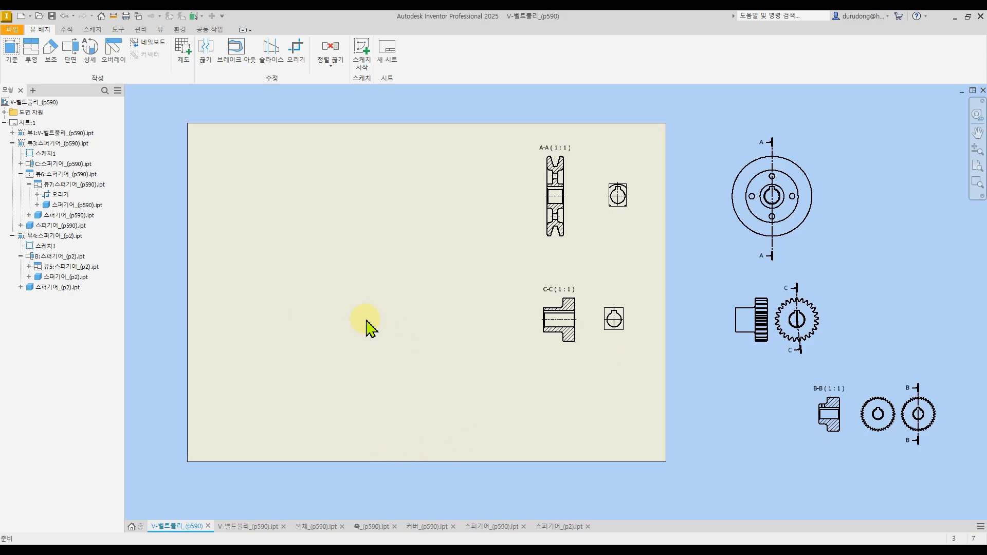
click(11, 49)
click(334, 206)
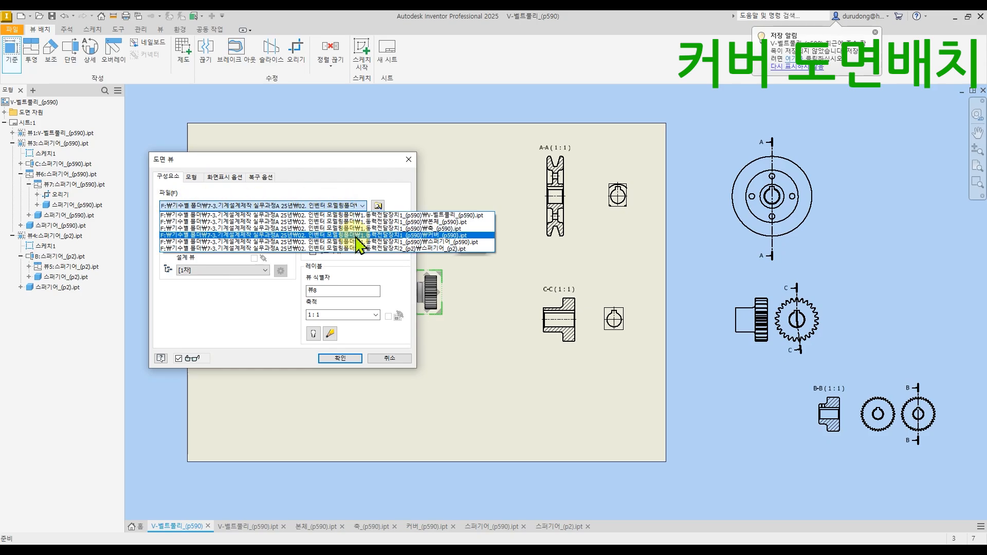
click(374, 237)
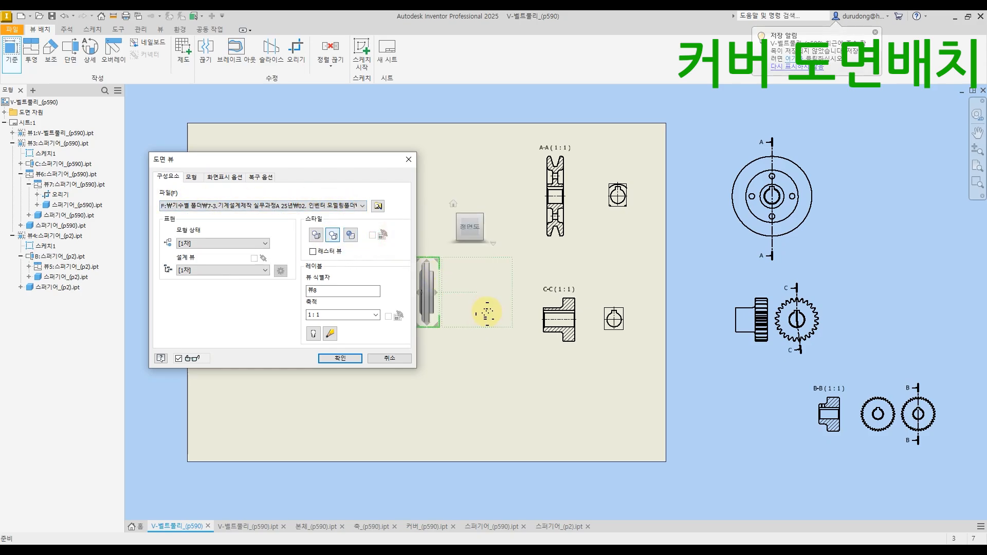
middle_drag(488, 312, 554, 315)
scroll(475, 298, down, 3)
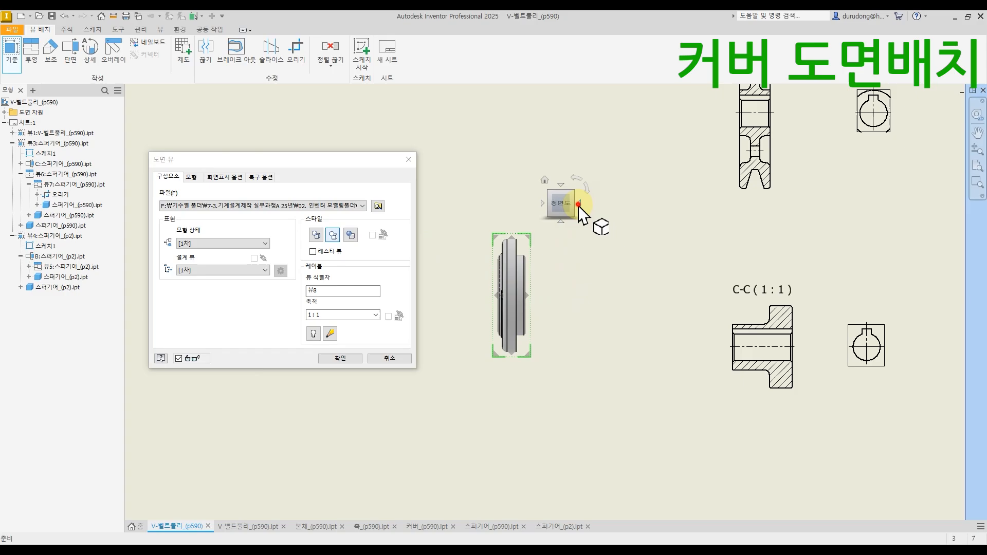
- Orient the cover's base view to the right-side direction so its circular face with four holes is shown
click(579, 206)
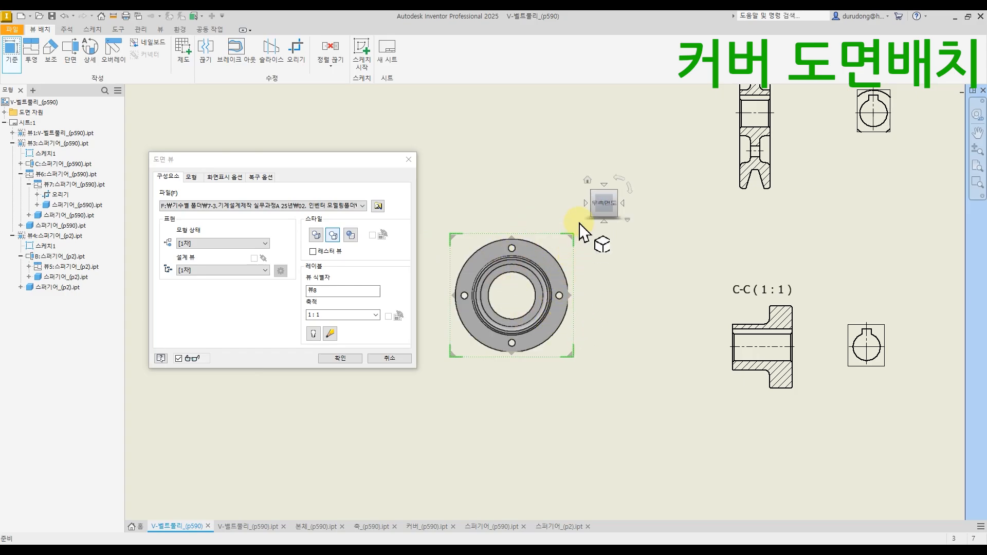
click(585, 205)
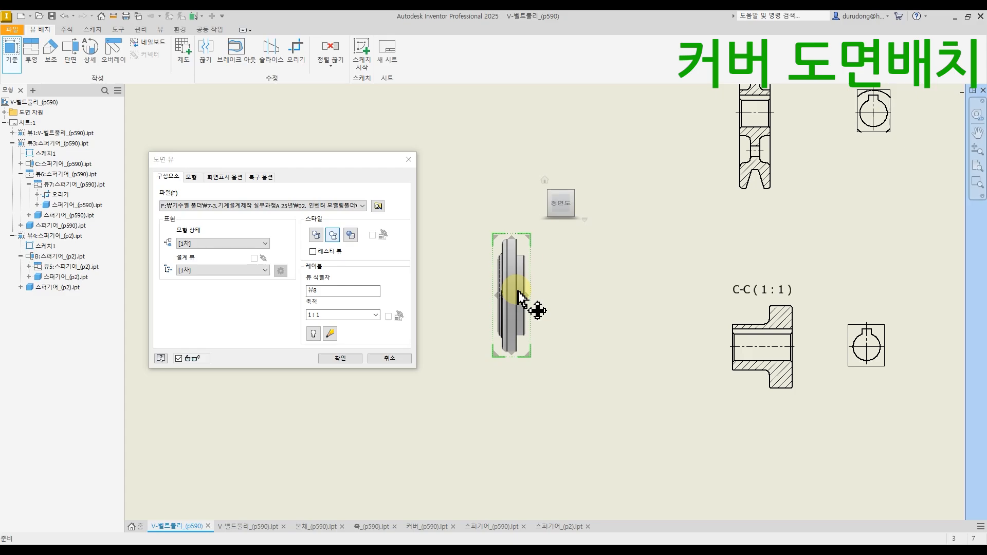
scroll(515, 288, up, 3)
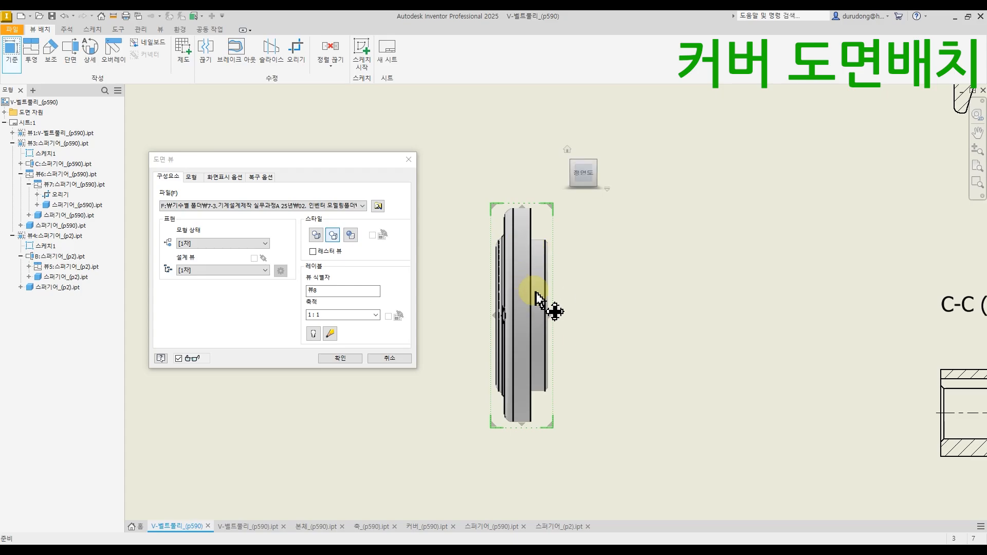
mouse_move(607, 177)
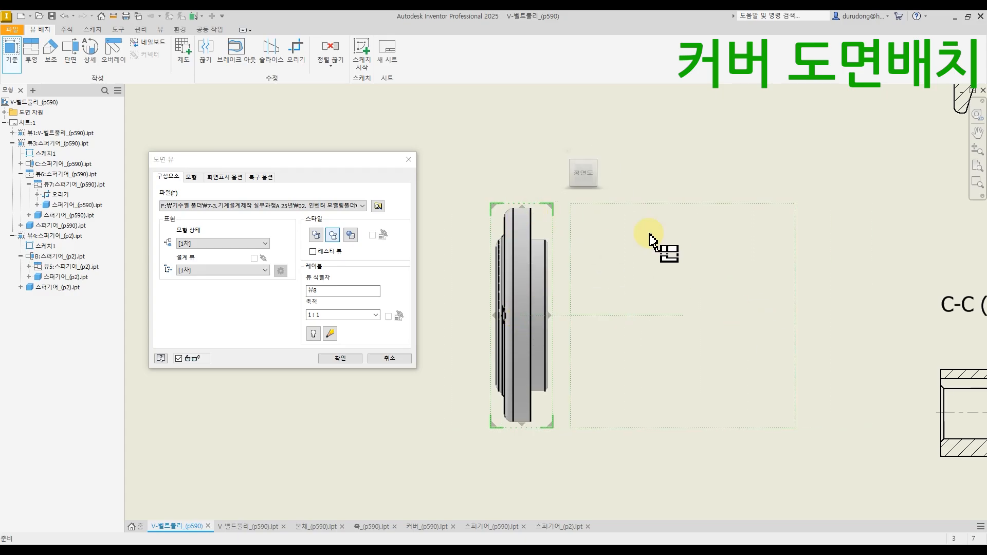
mouse_move(563, 178)
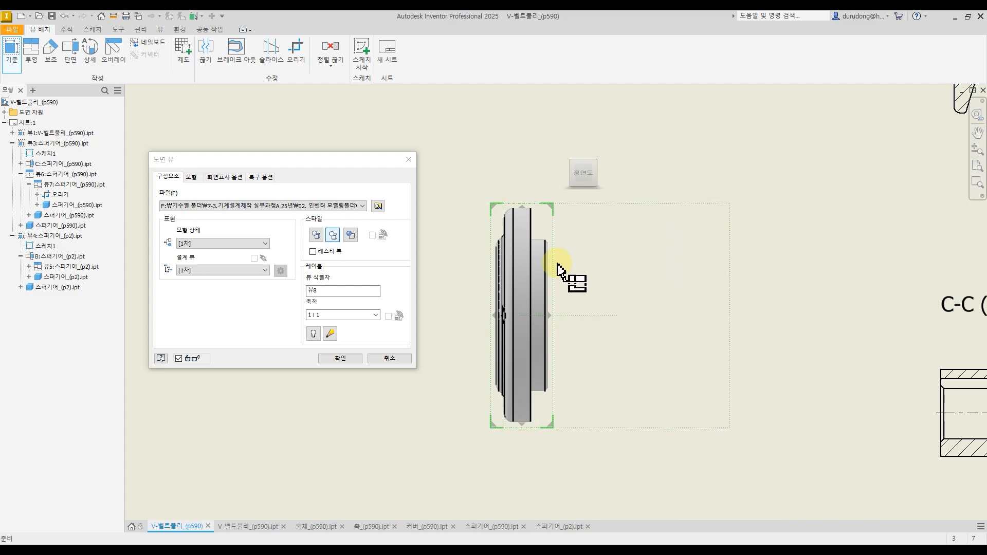
click(603, 173)
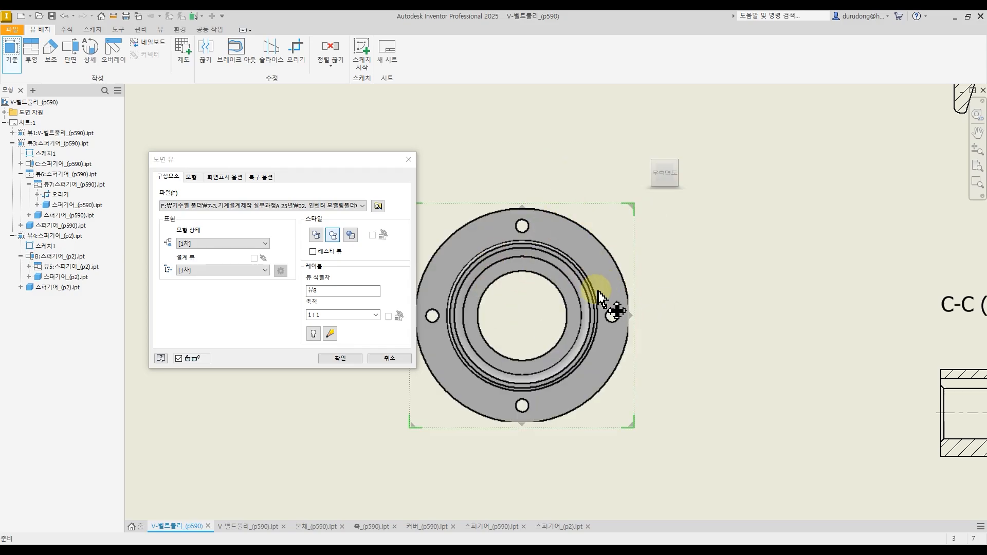
- Create the cover's circular base view with hidden lines removed and tangent edges off
middle_drag(521, 311, 570, 319)
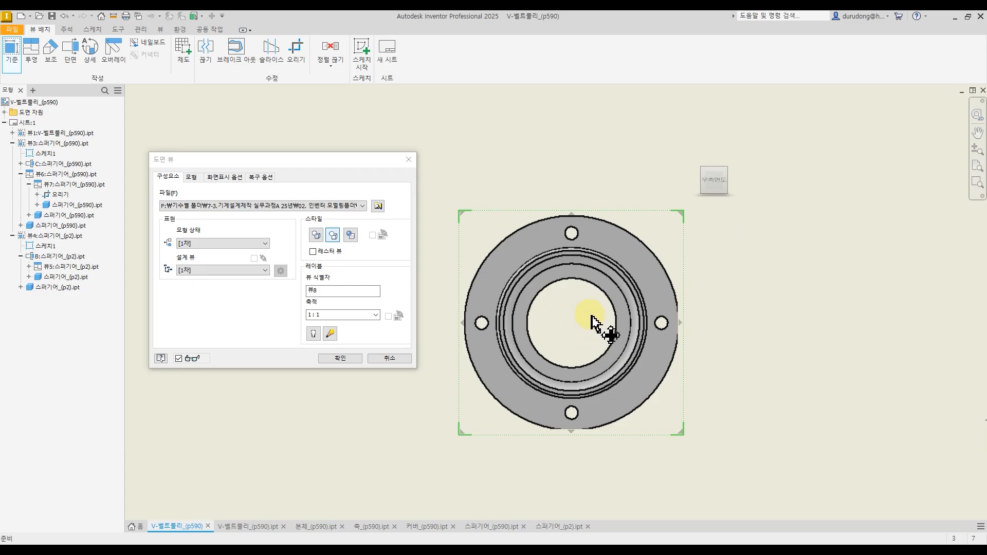
middle_drag(585, 307, 603, 296)
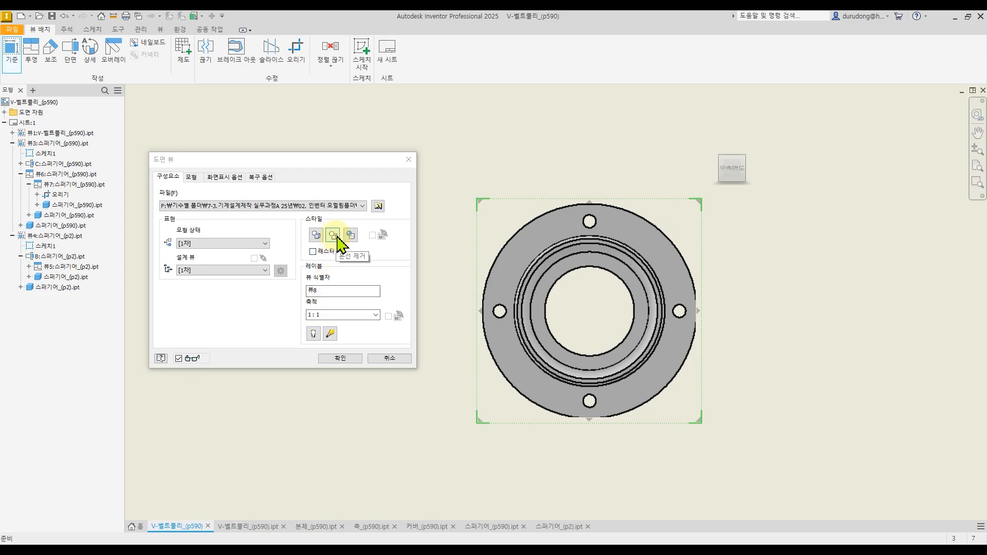
click(230, 176)
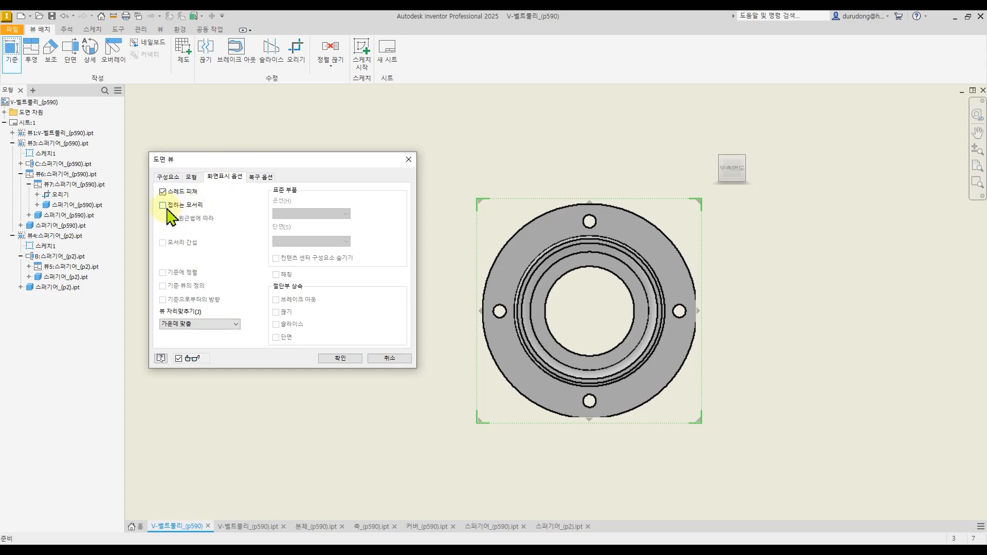
click(343, 360)
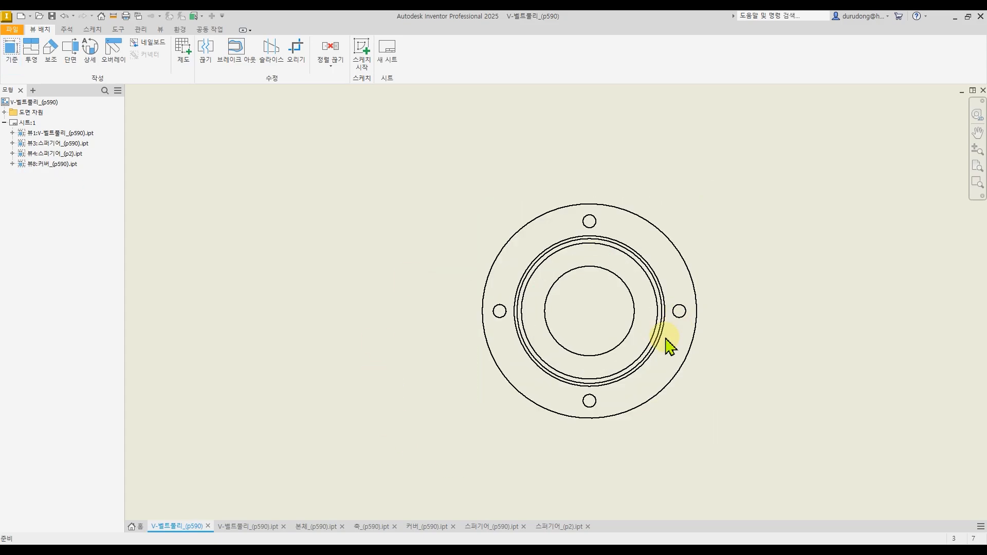
- Move the cover's circular view down and right, beneath section C-C near the sheet's lower edge
scroll(625, 312, down, 3)
middle_drag(741, 379, 621, 300)
middle_drag(643, 236, 630, 311)
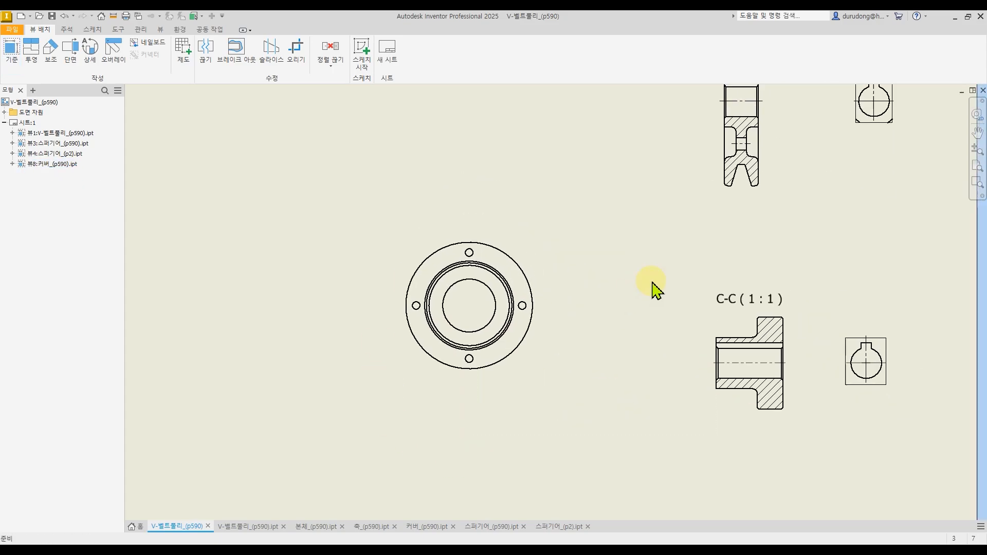
middle_drag(562, 374, 558, 204)
drag(516, 223, 758, 470)
middle_drag(820, 474, 748, 445)
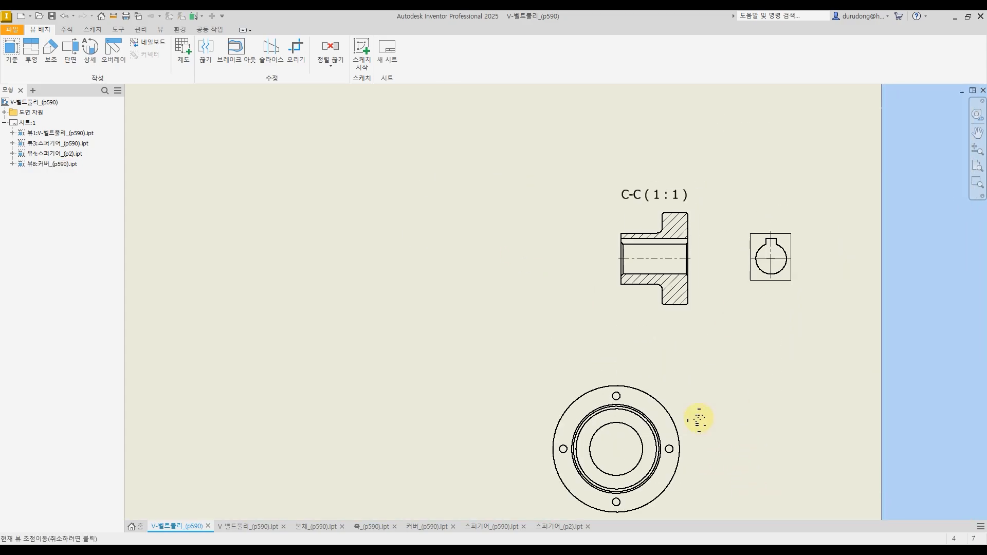
scroll(720, 360, down, 4)
mouse_move(802, 127)
mouse_down()
mouse_move(712, 282)
mouse_move(626, 391)
mouse_move(659, 353)
mouse_move(665, 372)
mouse_up()
click(698, 412)
- Create 1:1 section view D-D along the cover's vertical center line and place it left of the circular view
scroll(668, 494, up, 5)
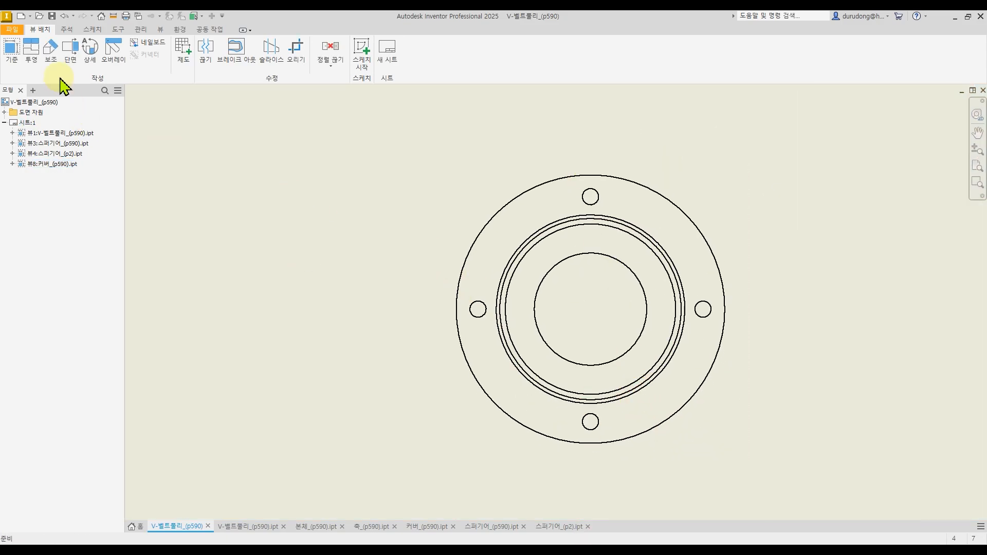
click(71, 51)
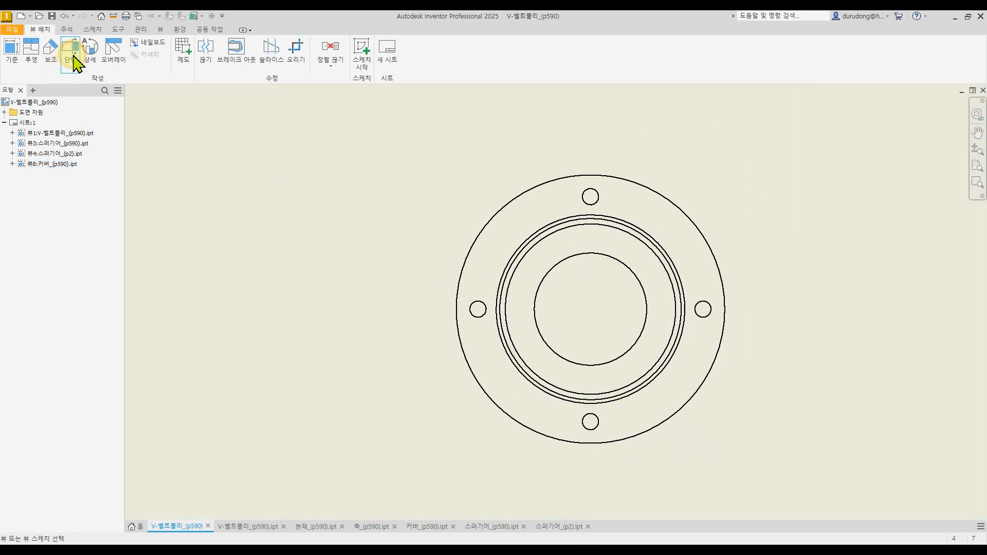
click(569, 155)
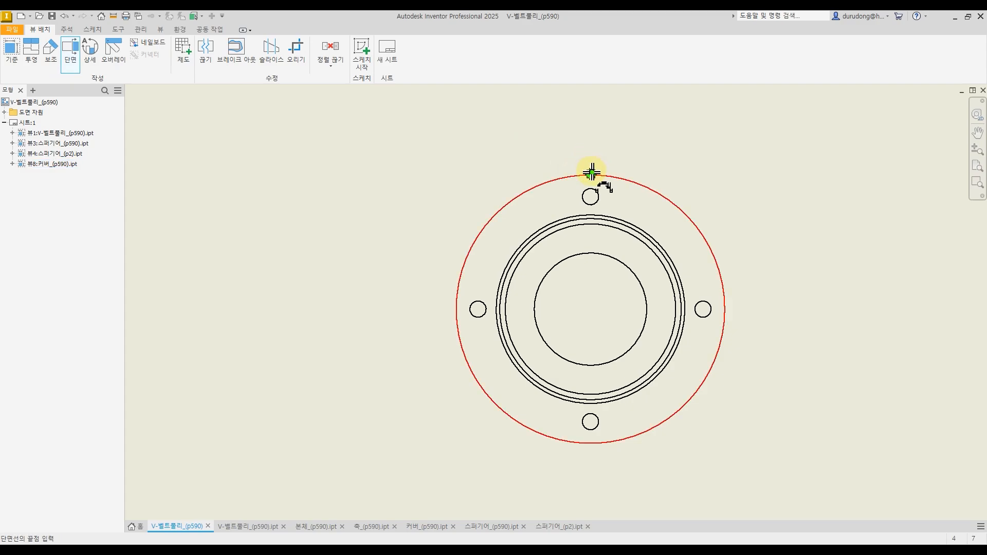
click(591, 109)
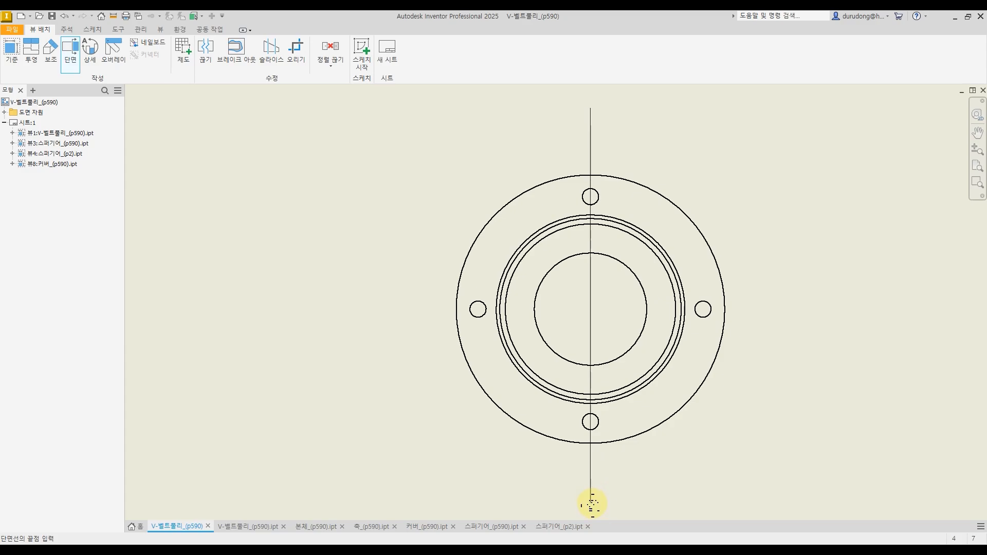
middle_drag(593, 503, 593, 458)
click(593, 458)
right_click(623, 442)
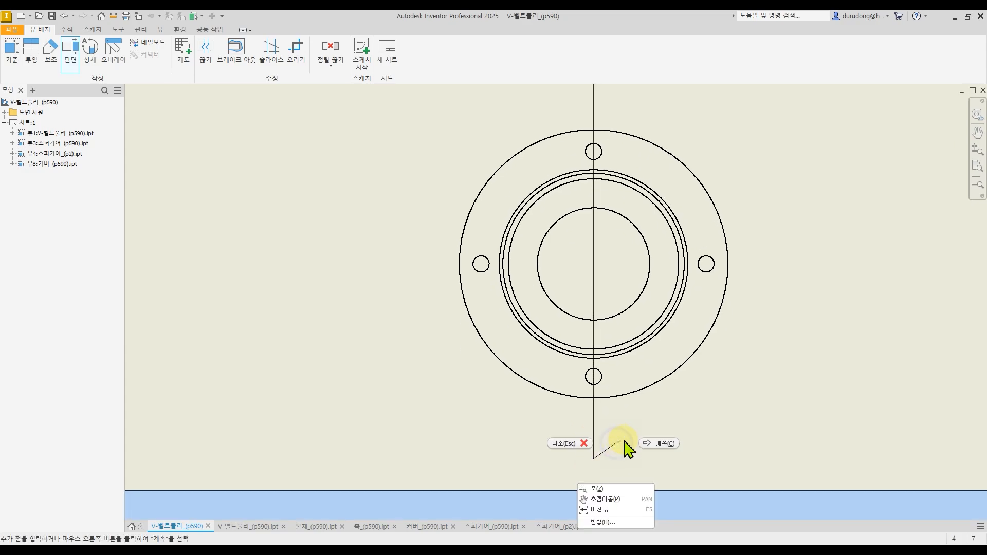
click(660, 445)
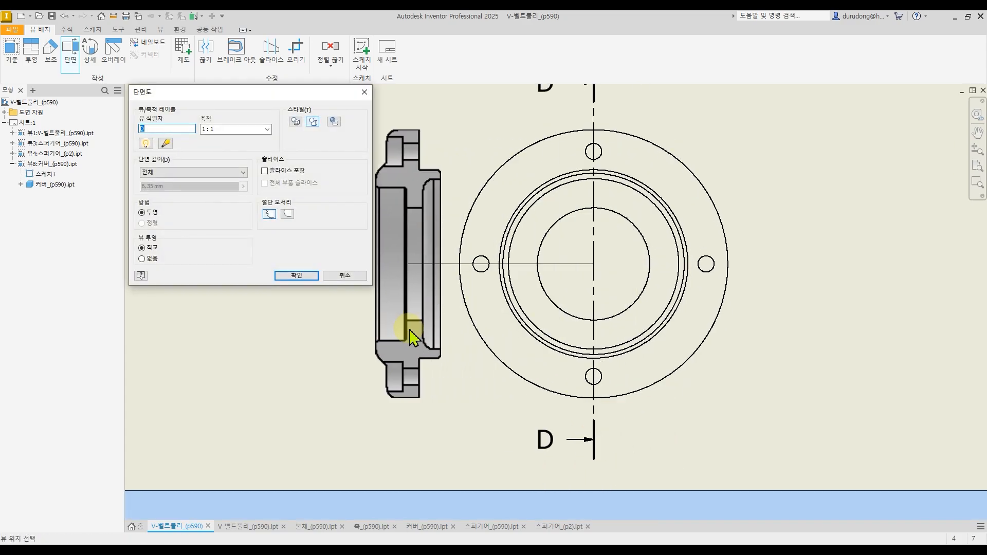
middle_drag(411, 337, 573, 342)
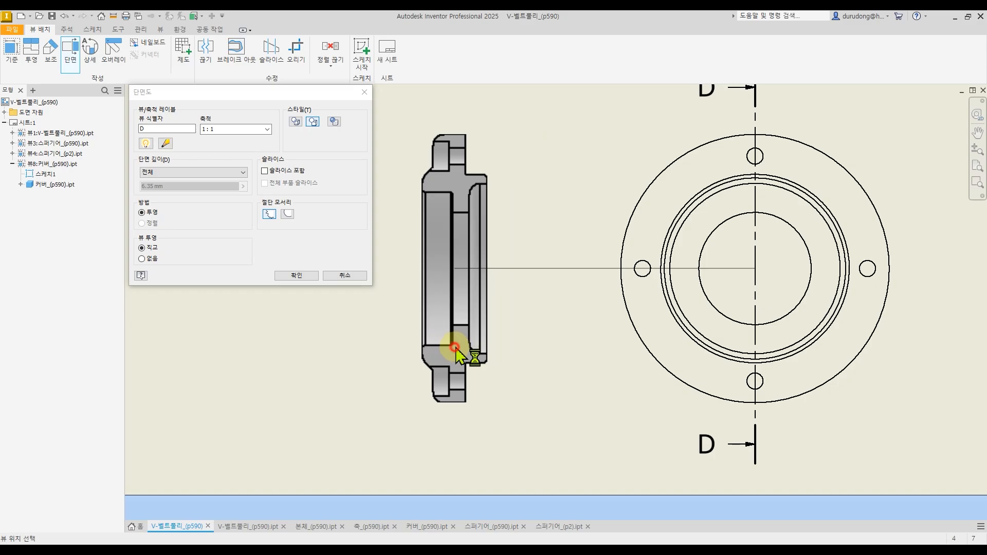
click(456, 347)
- Move the cover's circular view off the sheet to the right and shift section D-D right, beneath C-C
scroll(535, 332, down, 3)
scroll(579, 338, down, 2)
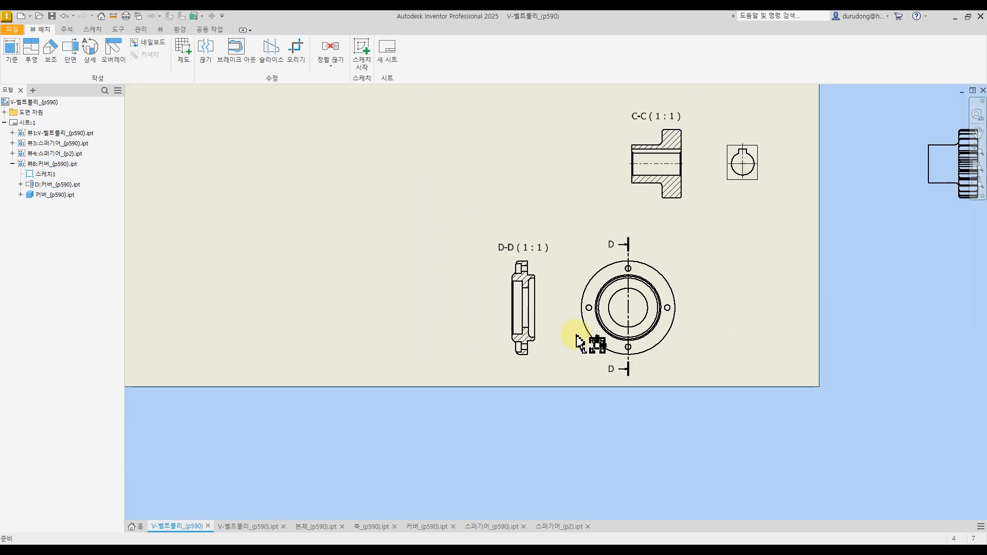
middle_drag(573, 336, 571, 350)
drag(571, 362, 919, 372)
drag(540, 323, 656, 327)
- Examine section D-D of the cover up close, especially the upper bore edge between the outer chamfer and the rounded inner corner
scroll(669, 339, up, 3)
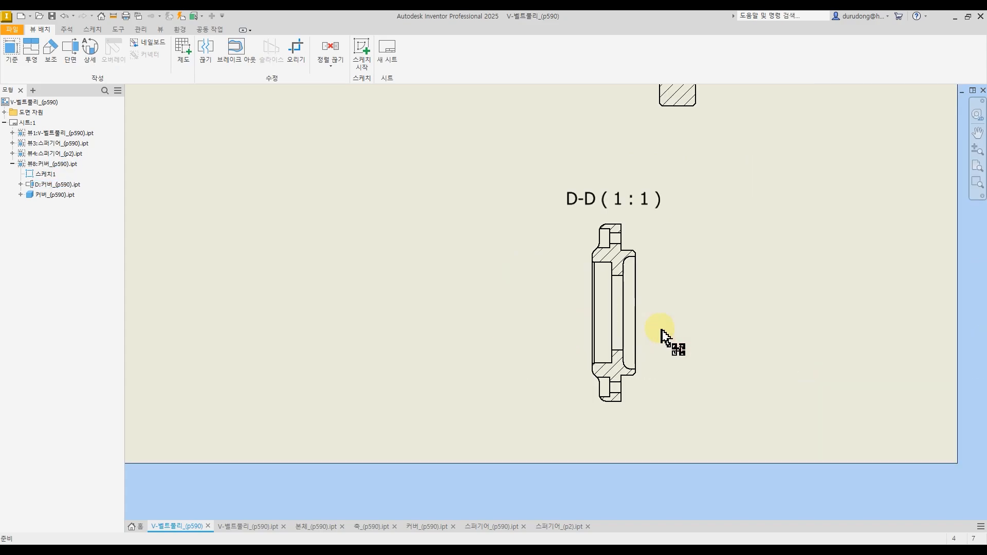
click(612, 252)
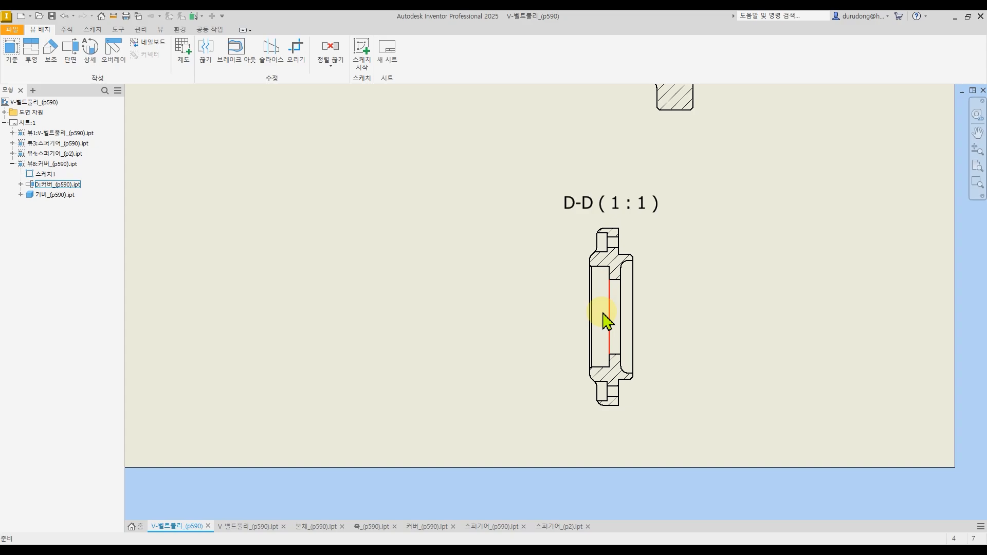
scroll(653, 326, up, 3)
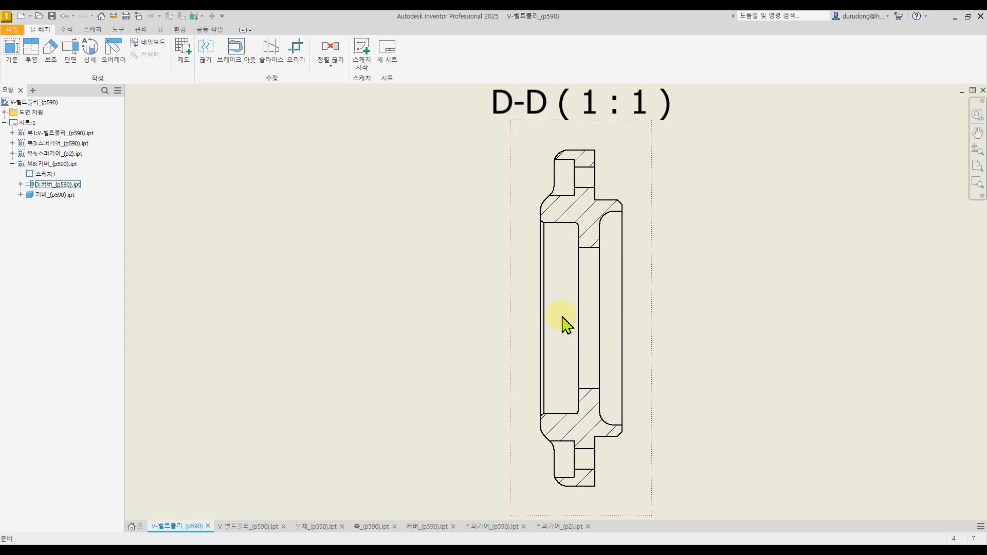
scroll(542, 208, up, 3)
drag(515, 227, 628, 259)
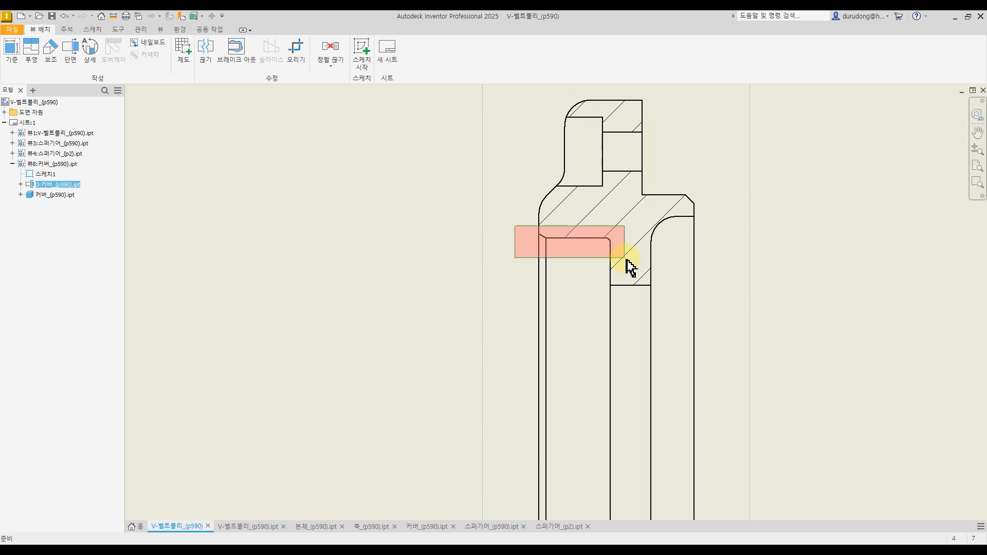
drag(626, 259, 632, 259)
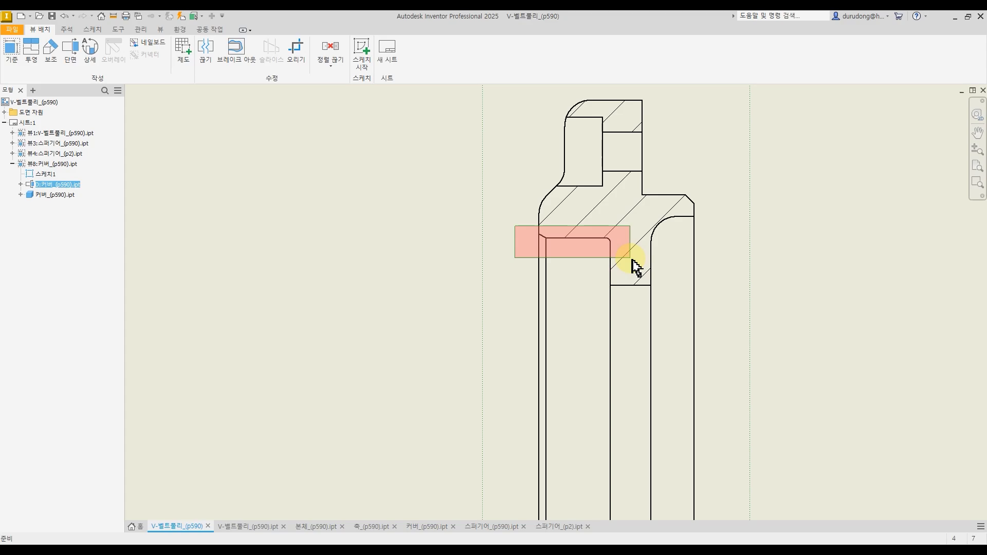
drag(633, 263, 633, 263)
drag(636, 266, 600, 258)
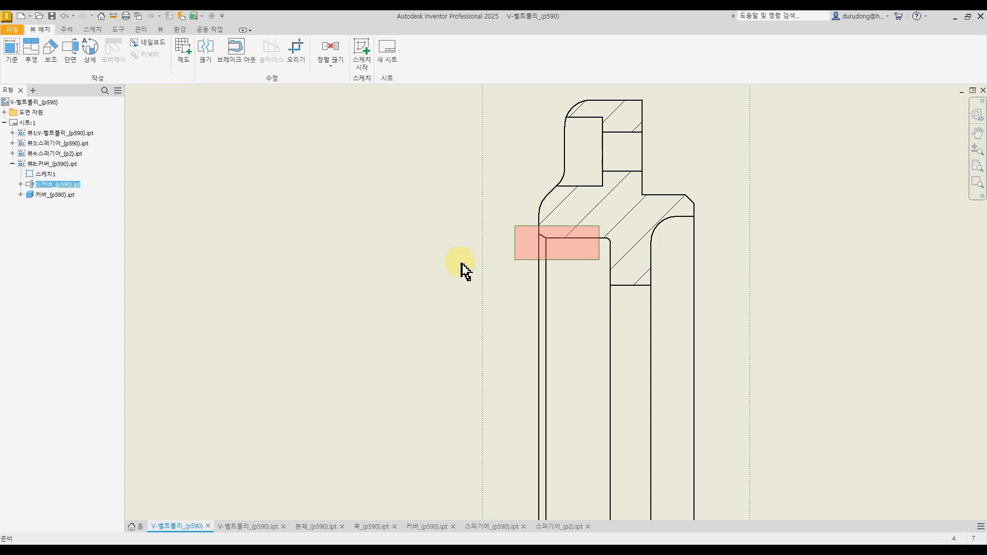
click(393, 283)
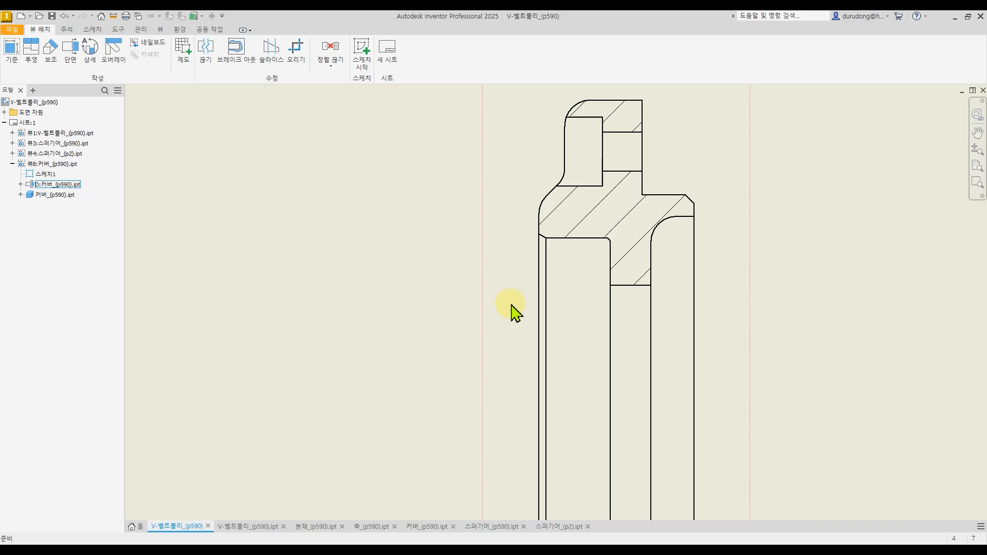
scroll(511, 311, down, 5)
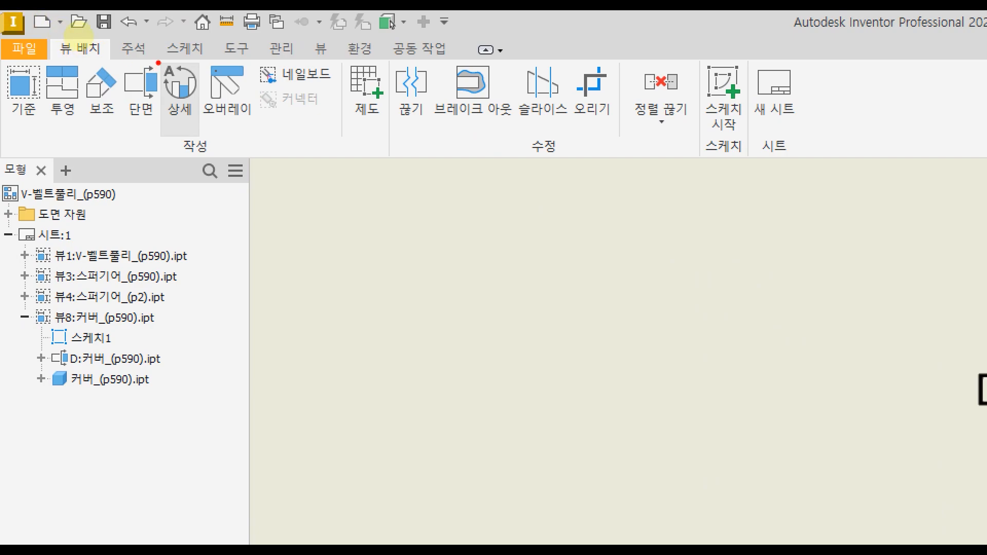
ctrl+drag(153, 58, 207, 133)
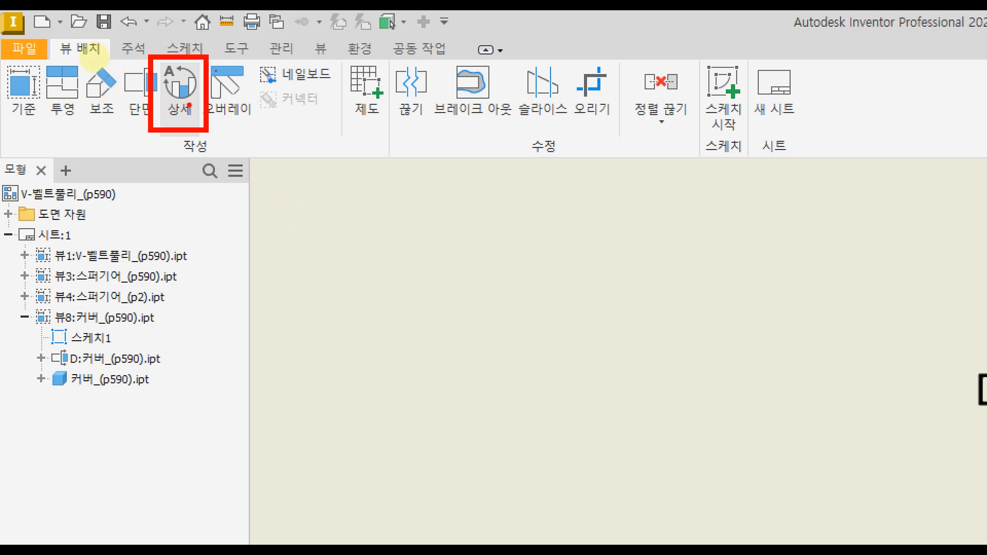
click(179, 103)
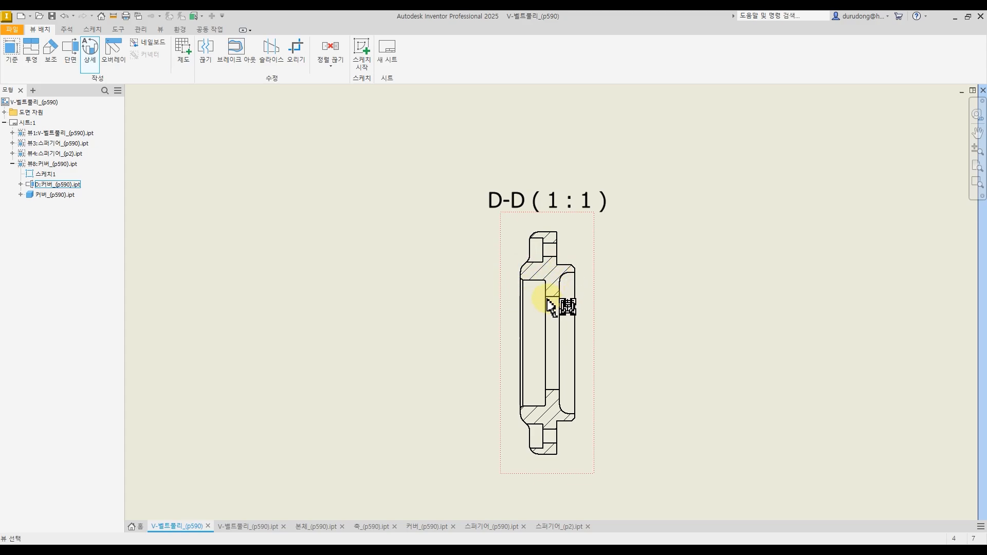
click(502, 318)
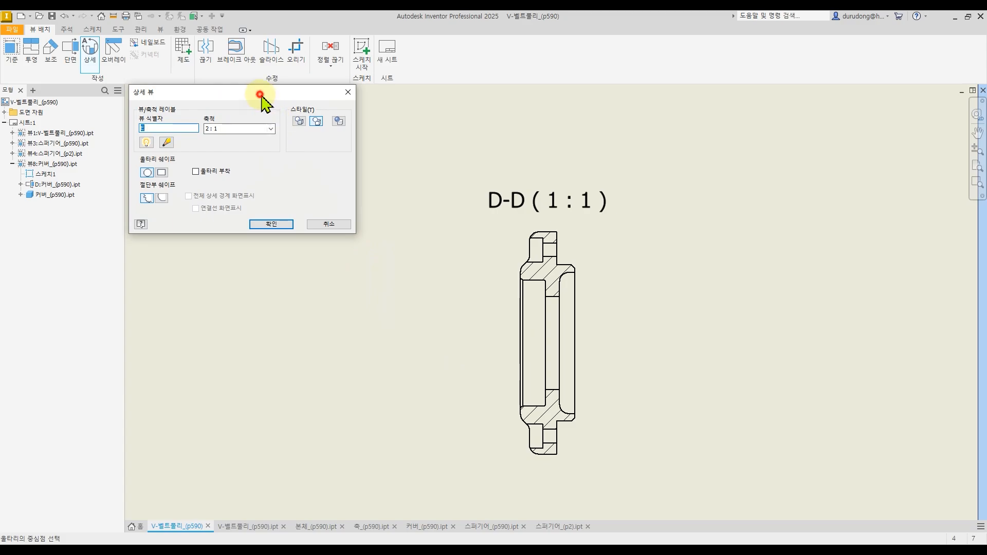
drag(258, 92, 302, 174)
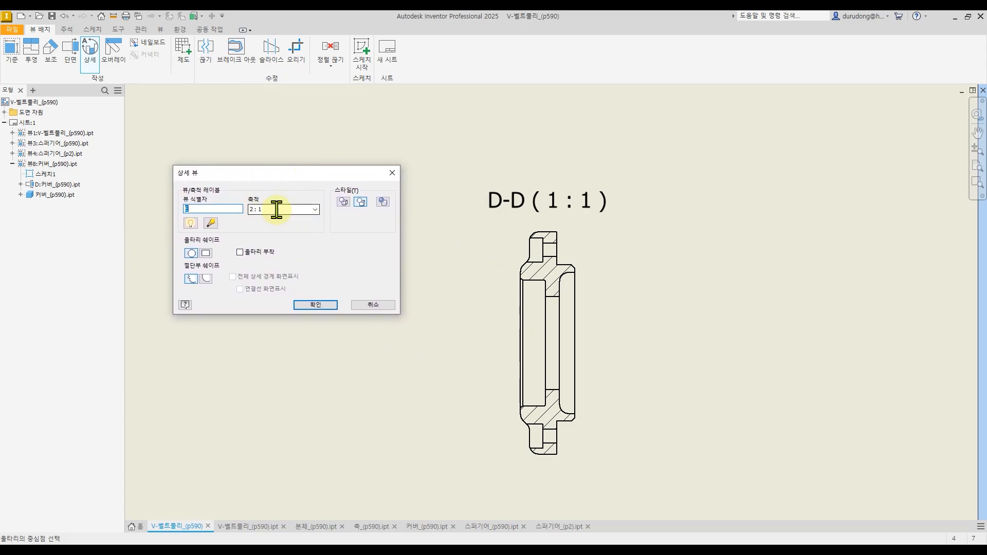
click(314, 210)
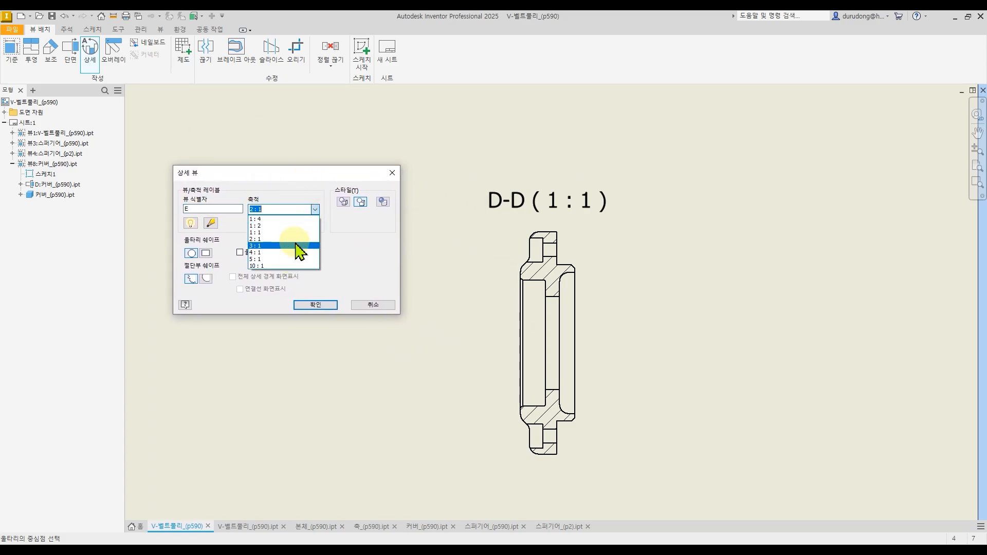
click(287, 202)
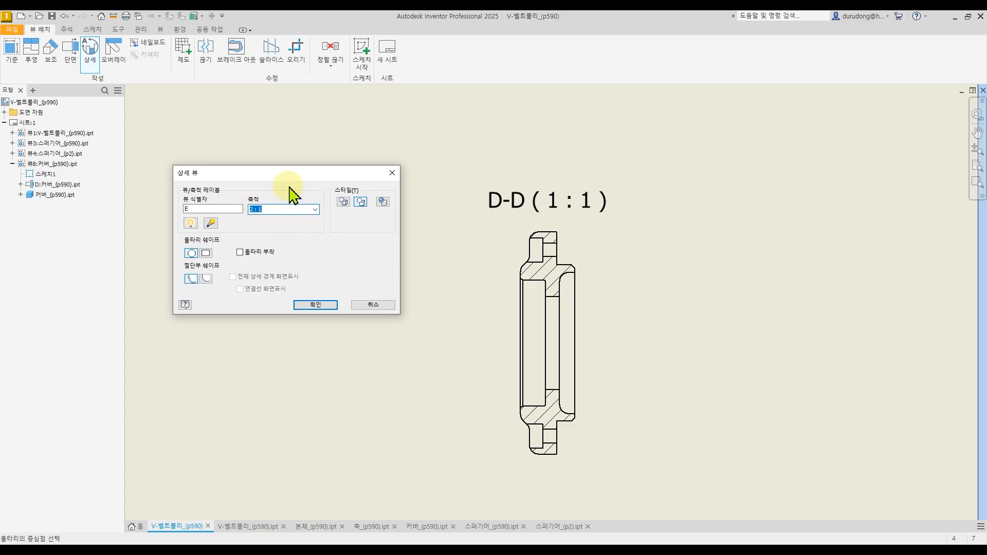
double_click(183, 208)
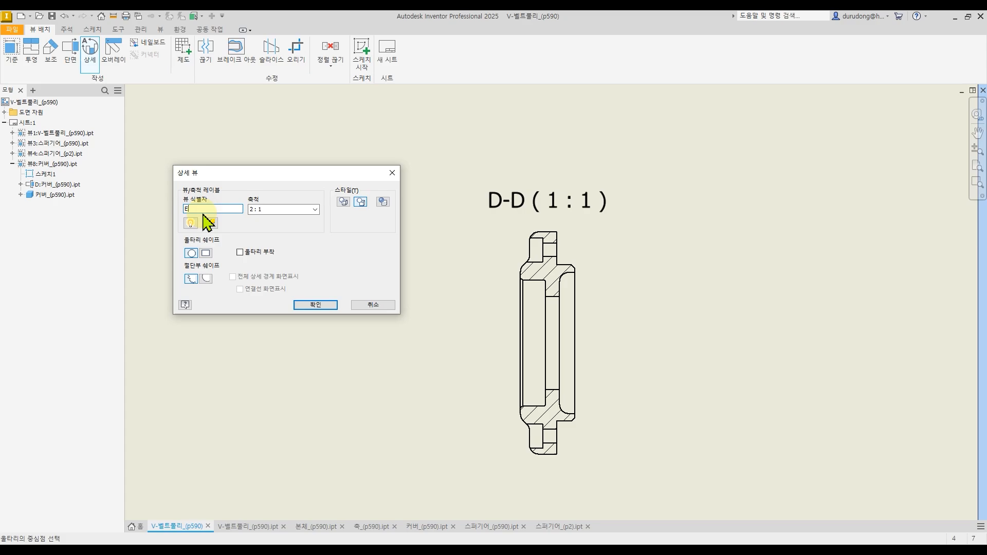
click(193, 210)
double_click(206, 210)
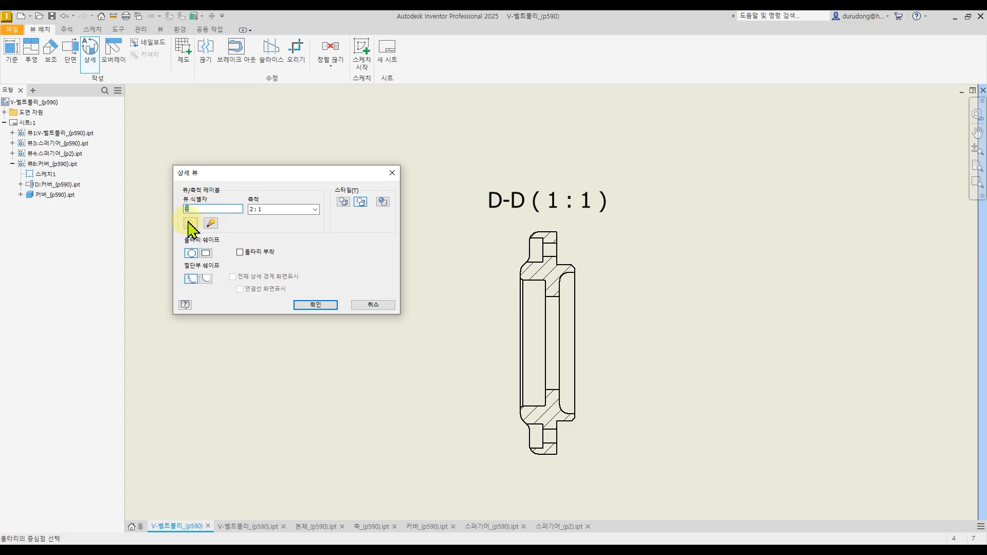
click(200, 209)
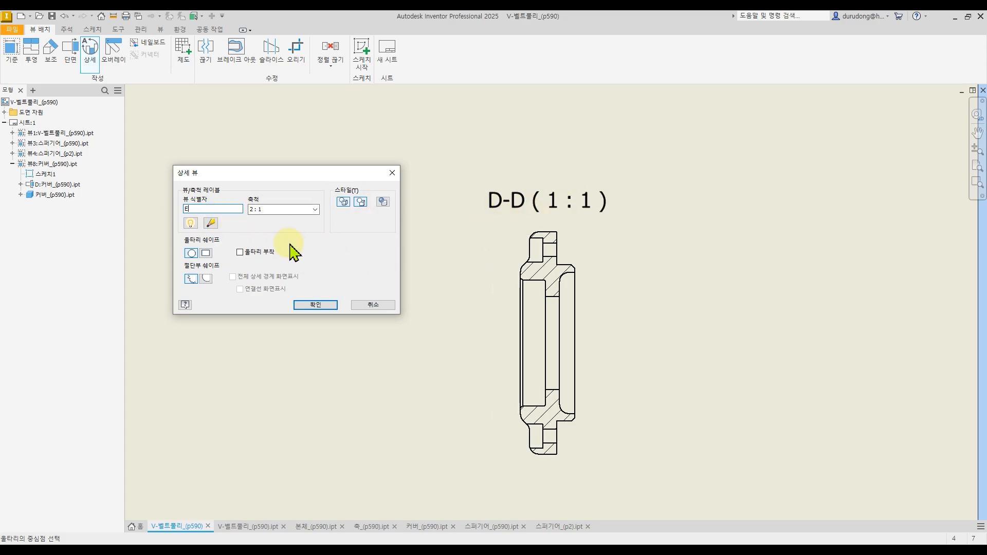
drag(229, 172, 247, 153)
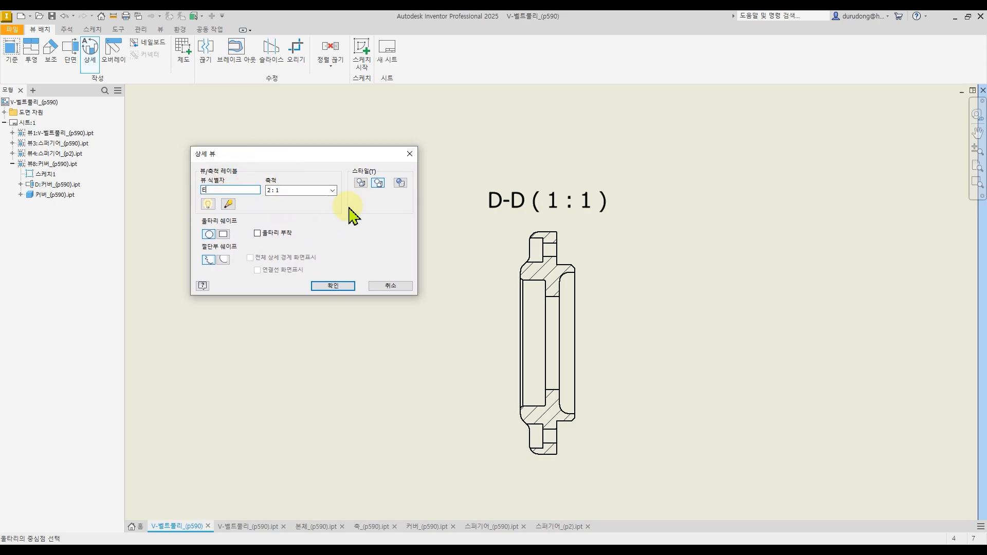
click(223, 260)
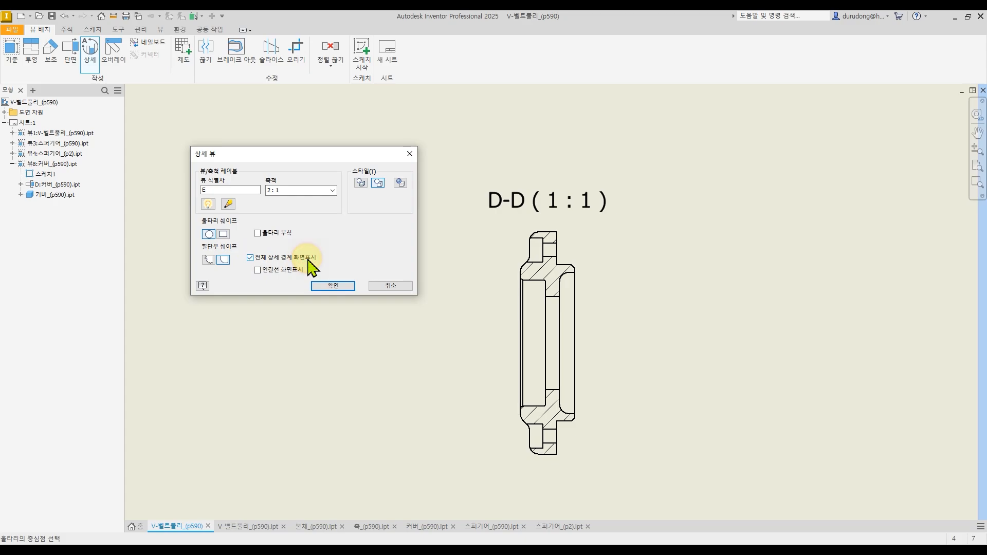
click(271, 260)
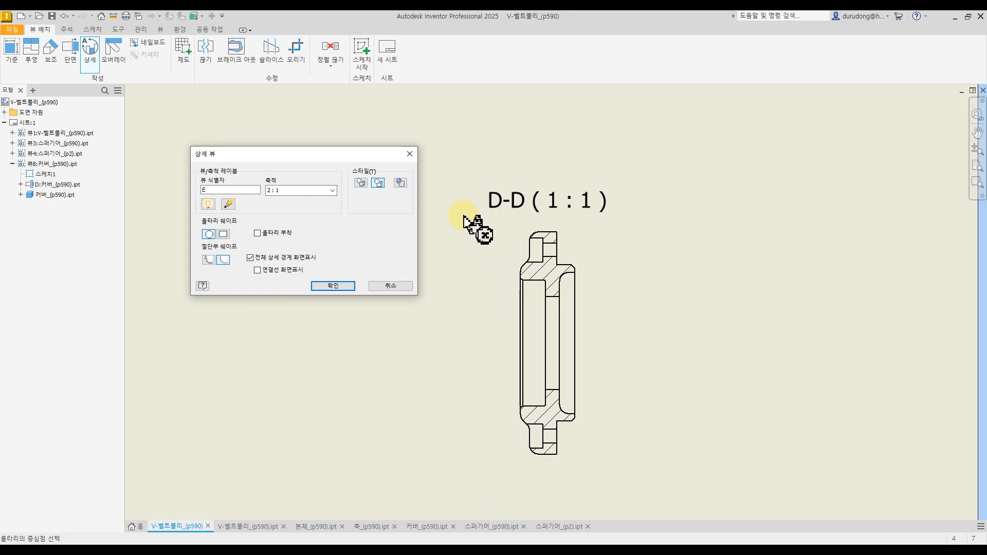
middle_drag(464, 217, 609, 250)
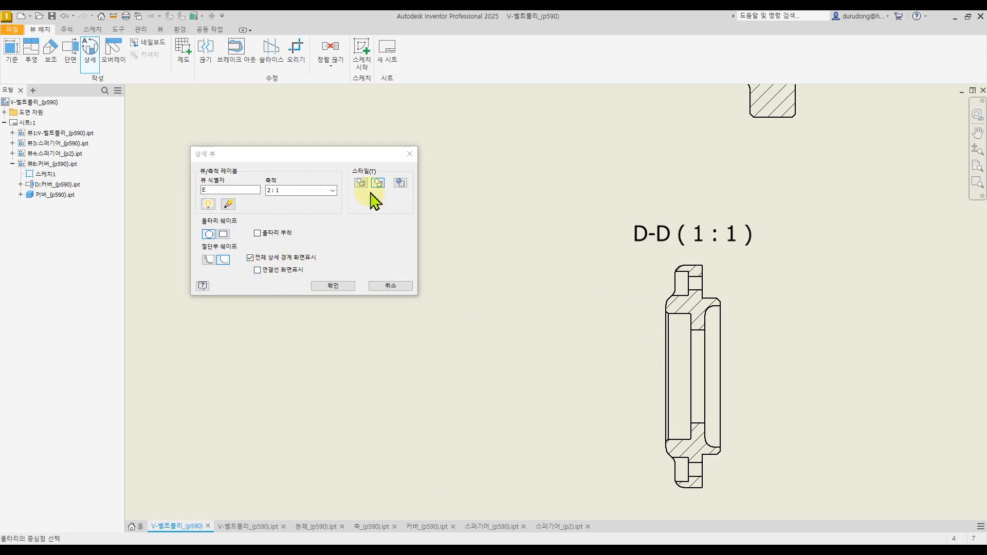
scroll(684, 319, down, 2)
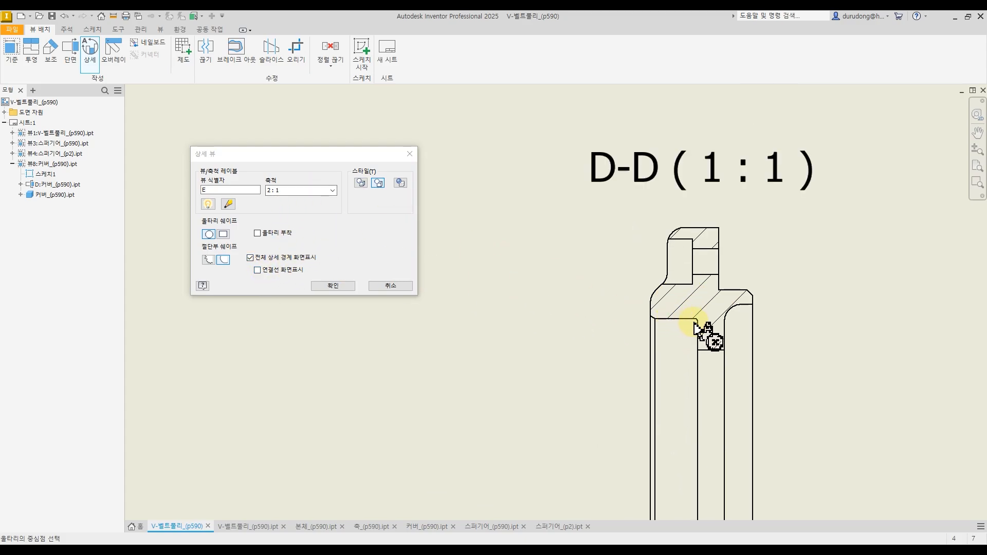
scroll(694, 328, down, 2)
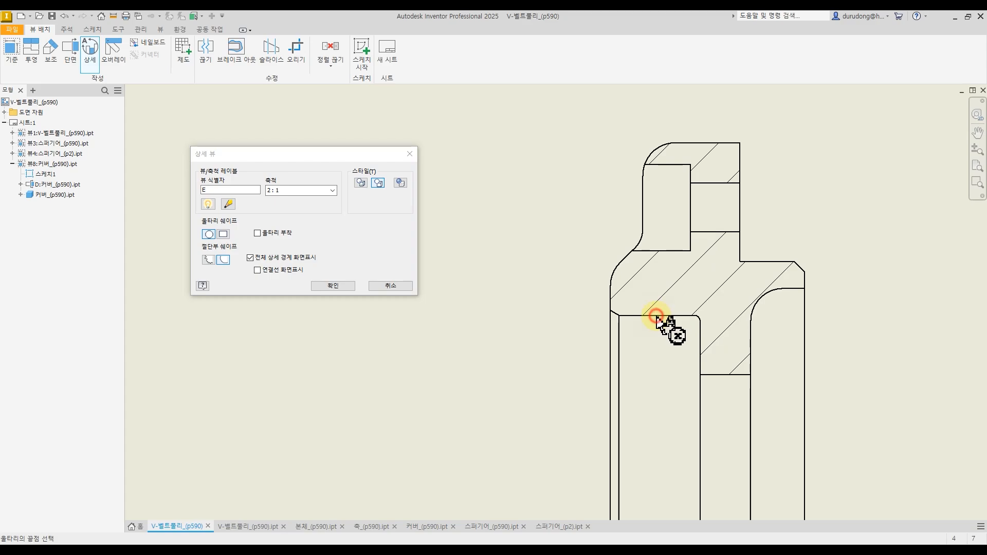
click(657, 316)
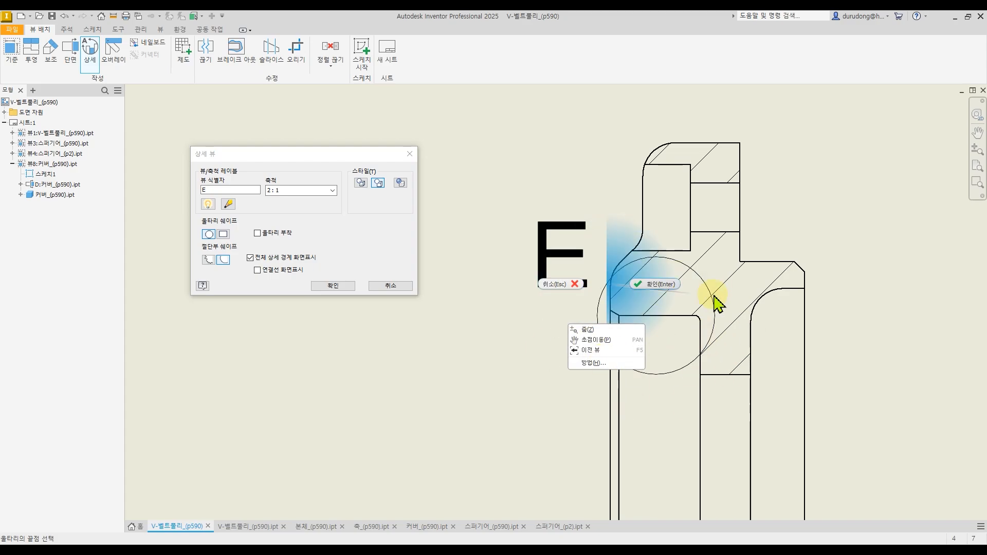
click(573, 284)
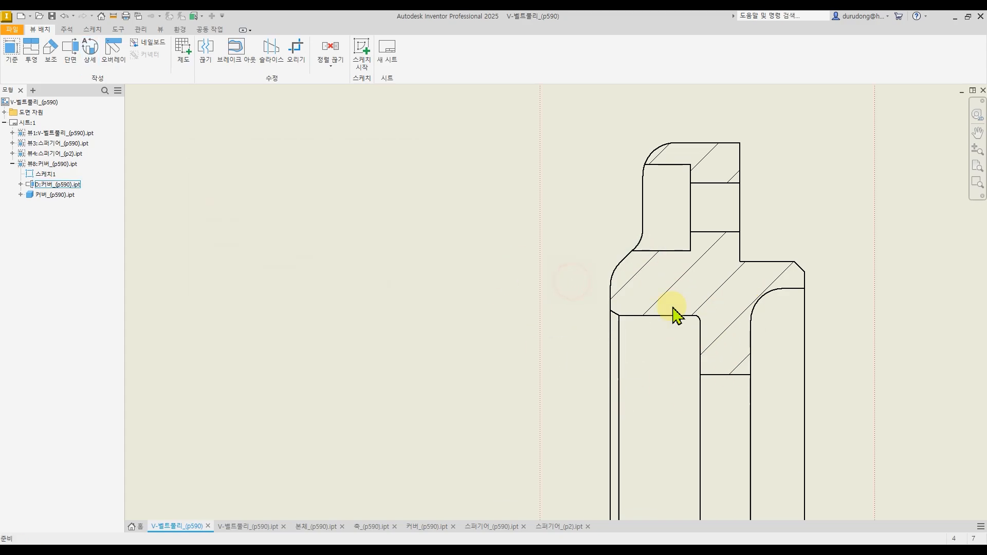
- Create 2:1 detail view E of section D-D's upper bore edge with a circular fence, smooth cutout and full detail boundary, placed left of D-D
click(92, 54)
click(555, 328)
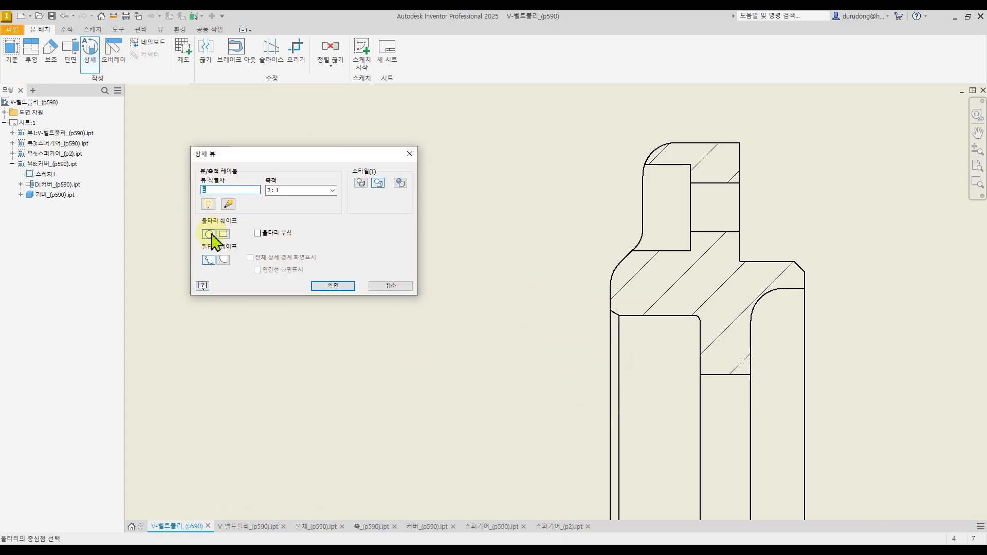
click(225, 260)
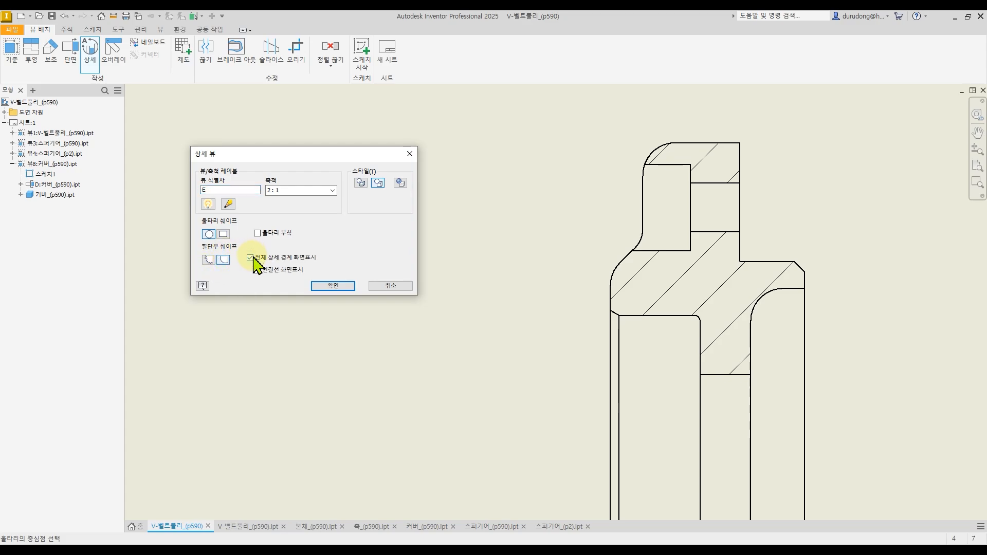
click(658, 316)
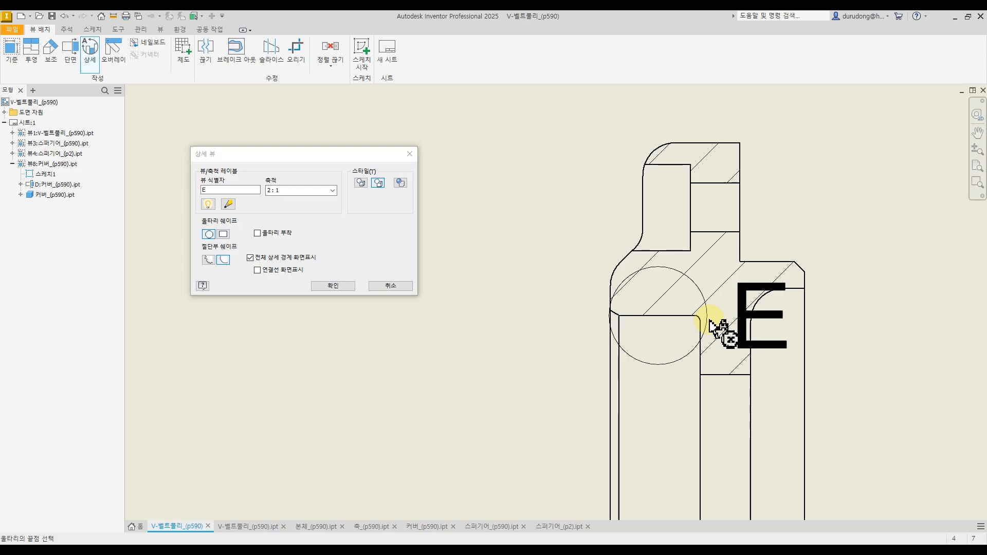
click(611, 293)
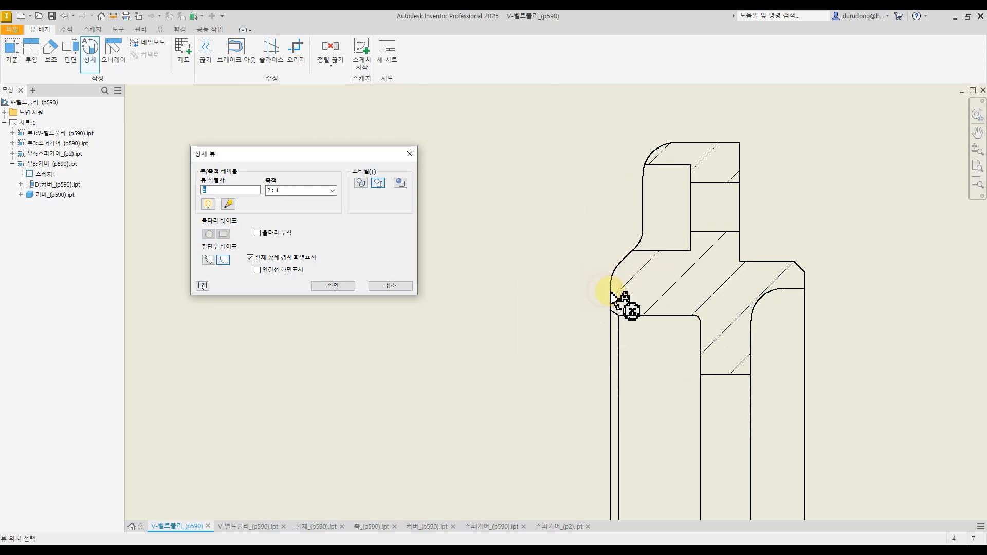
scroll(612, 292, down, 3)
middle_drag(478, 244, 551, 267)
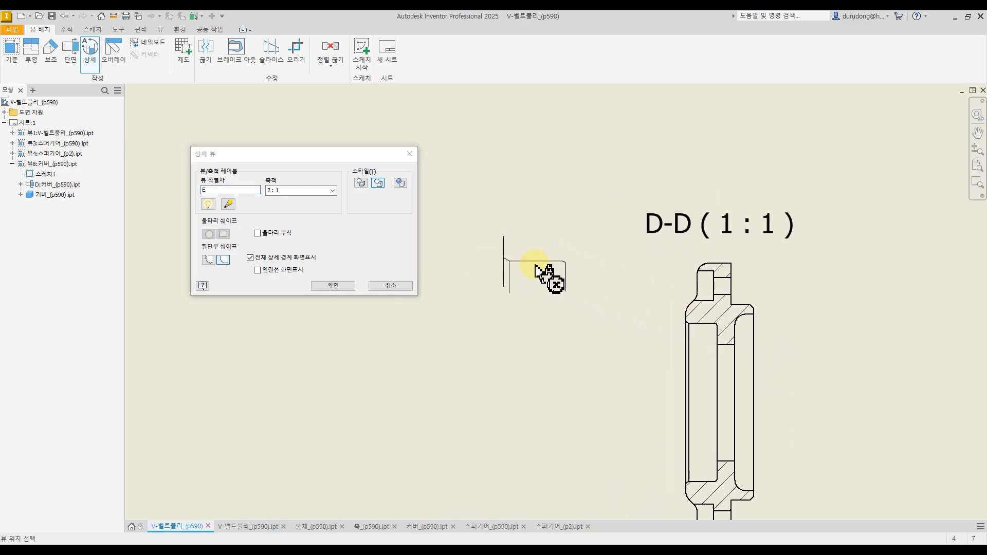
click(530, 269)
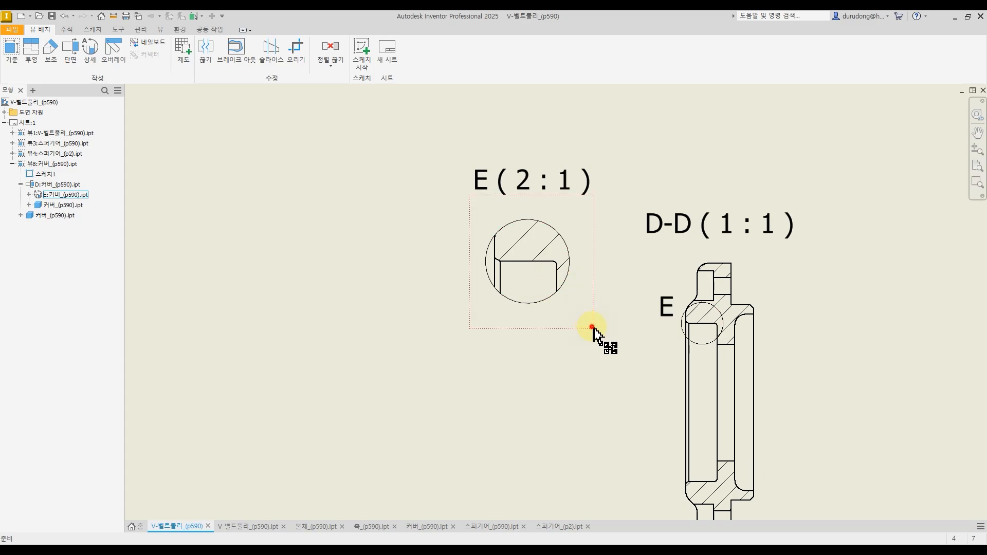
- Move detail view E slightly up and left, and compare it with the circled area on section D-D
drag(592, 327, 562, 315)
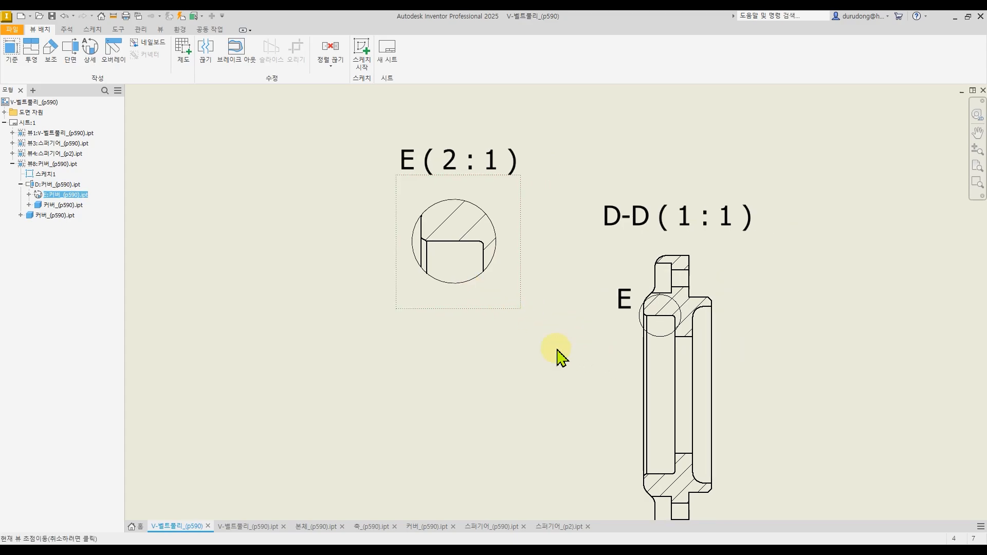
scroll(656, 353, down, 3)
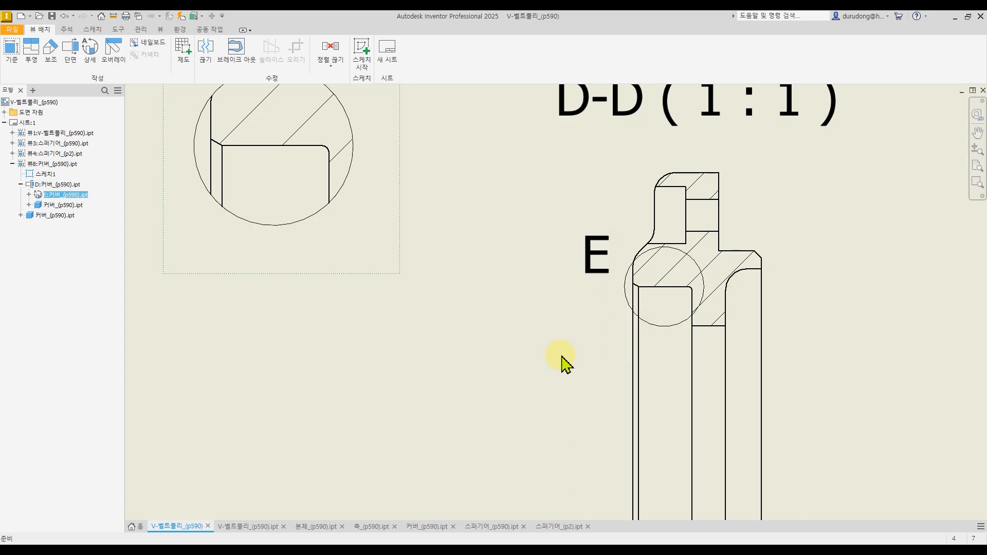
middle_drag(426, 253, 464, 314)
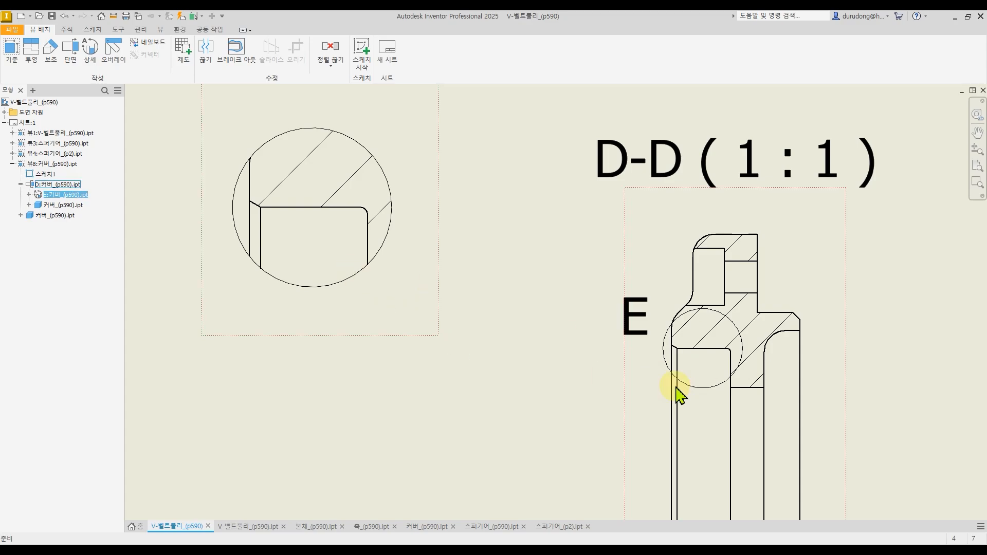
scroll(672, 338, down, 3)
middle_drag(586, 344, 545, 330)
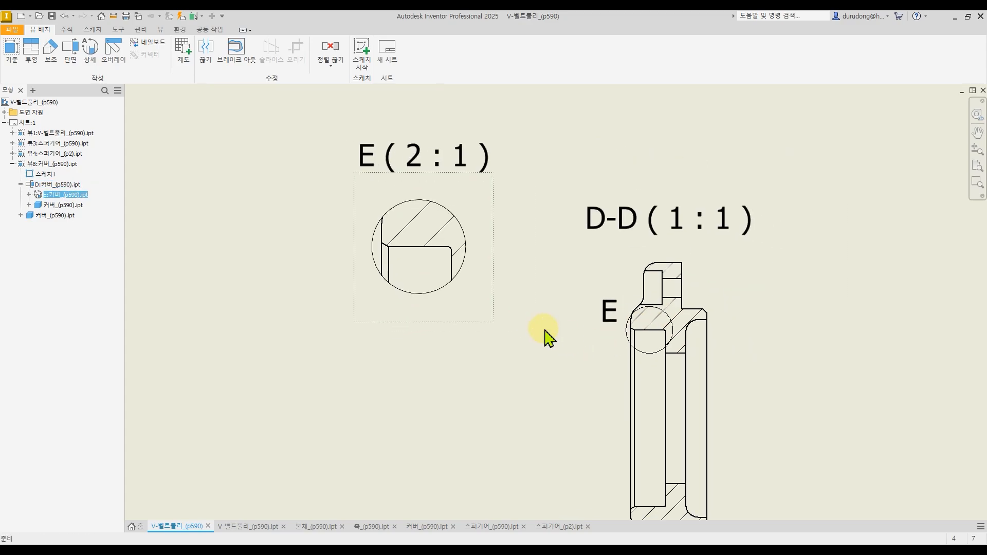
- Delete detail view E of the cover from the sheet
click(496, 318)
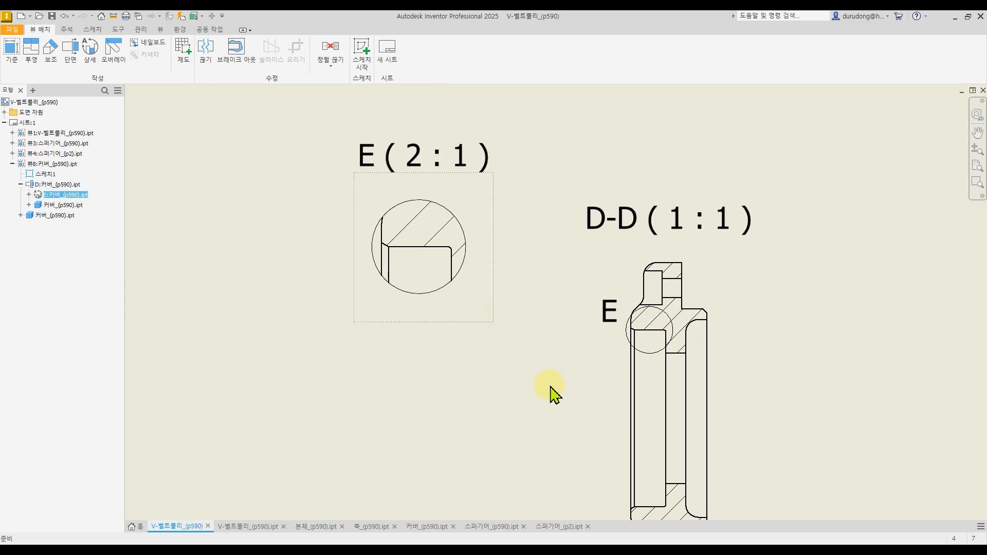
key(Delete)
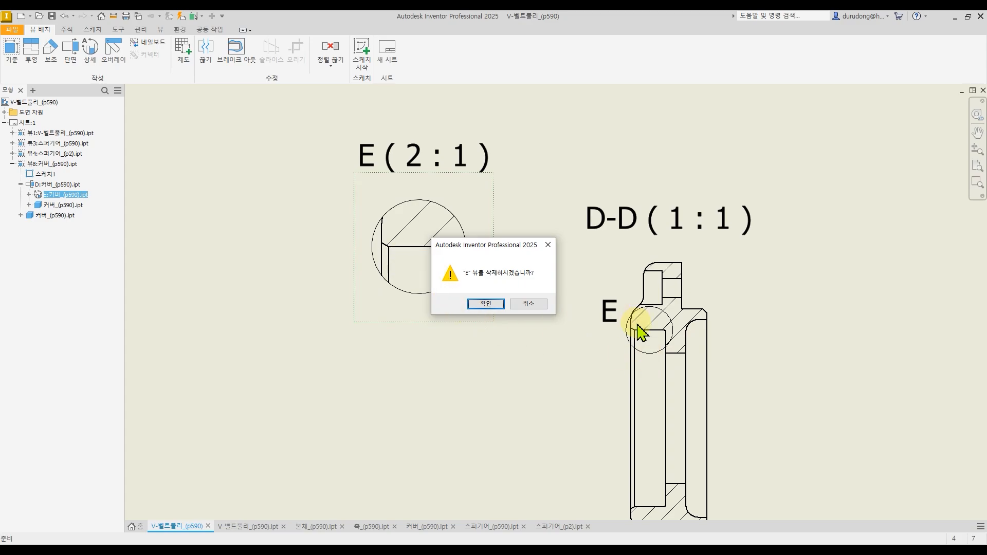
click(486, 304)
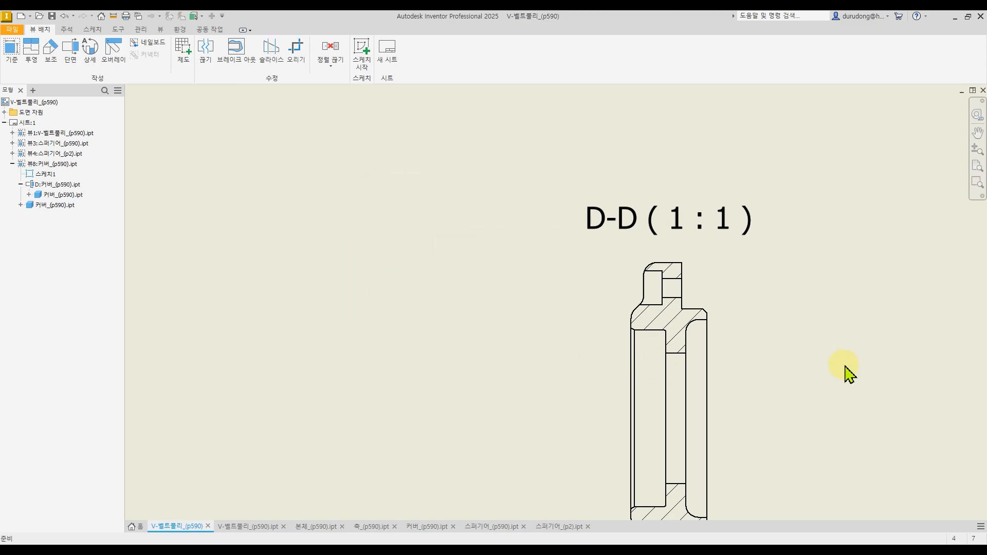
- Add automated centerlines to cover section D-D, with circular patterns and both normal and parallel axis projections enabled
scroll(588, 363, down, 3)
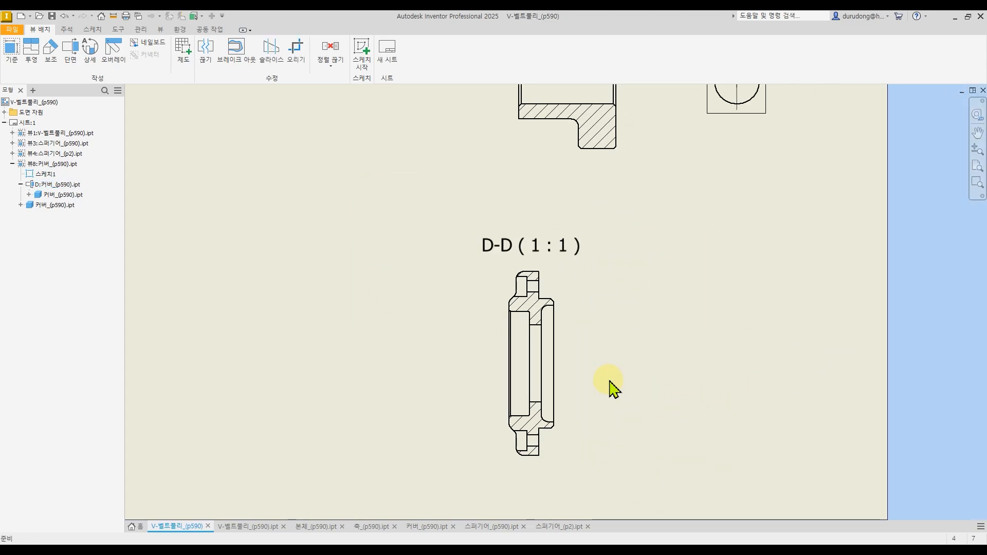
scroll(604, 329, up, 3)
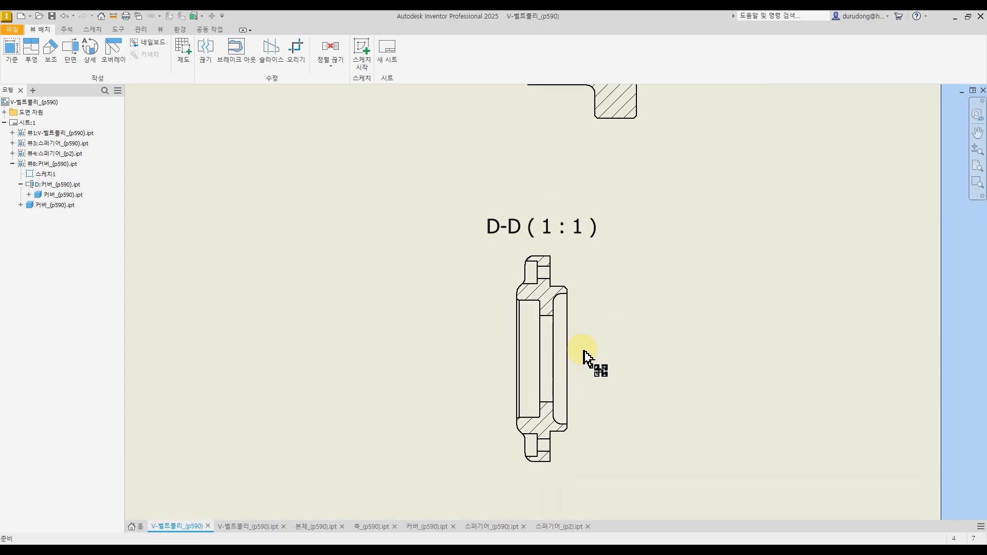
click(578, 355)
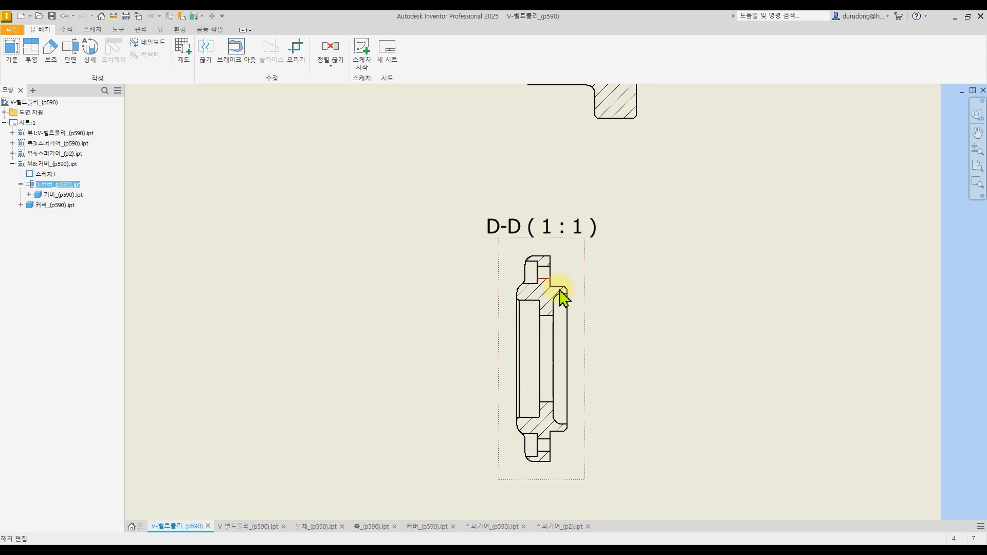
right_click(588, 339)
click(579, 179)
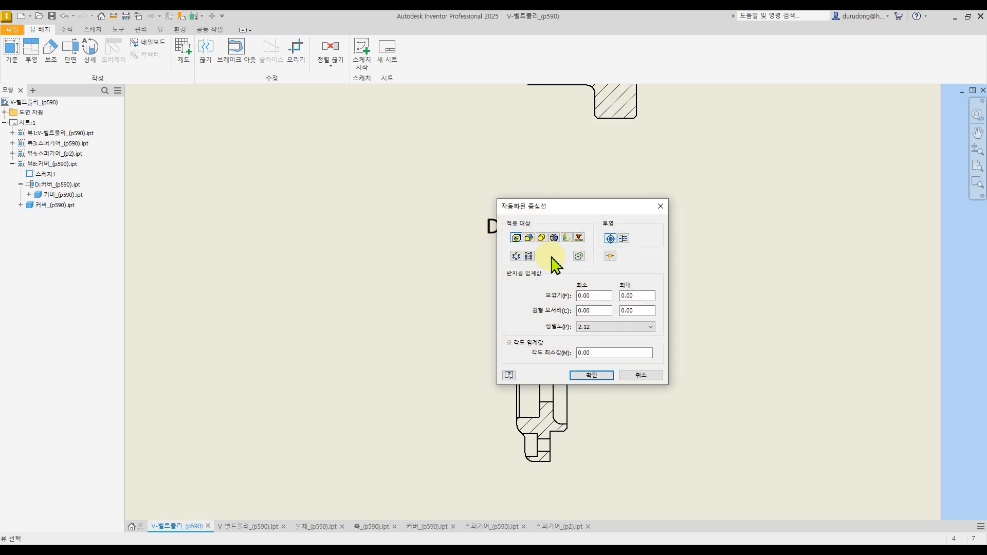
click(623, 238)
click(529, 255)
click(516, 256)
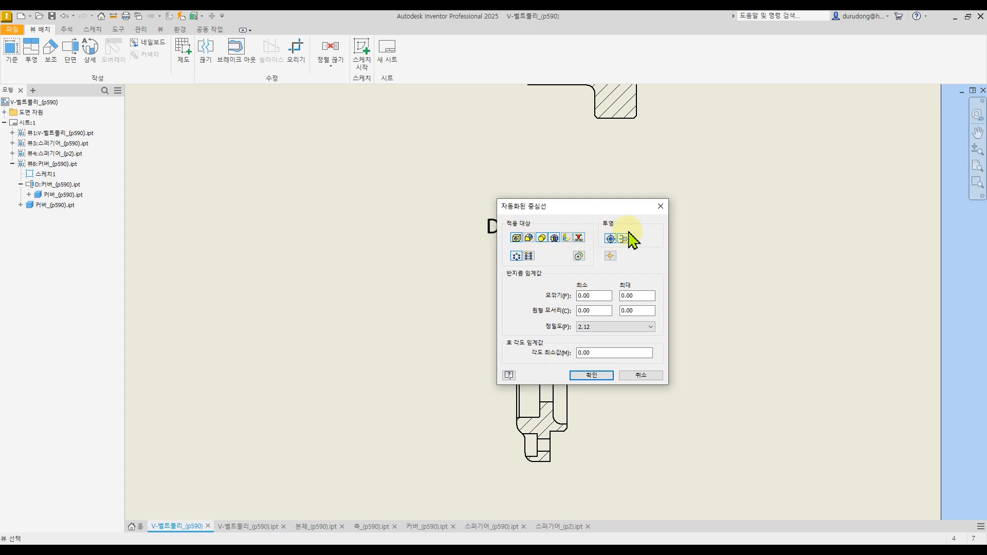
drag(570, 209, 404, 203)
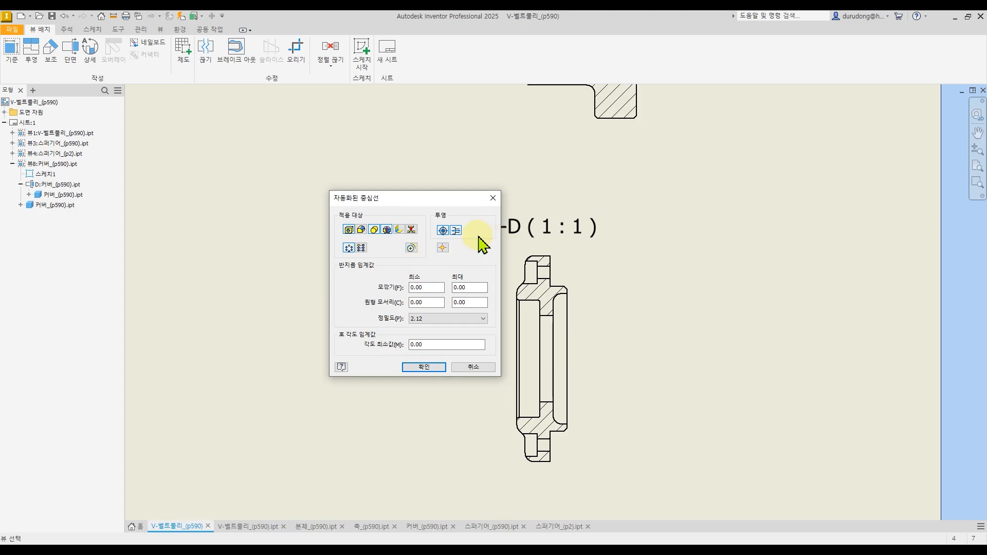
click(419, 367)
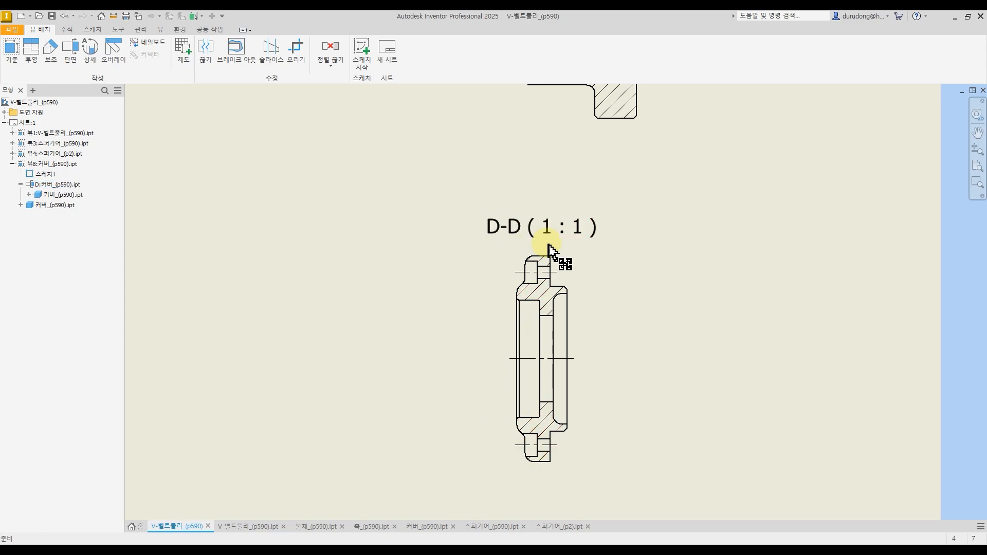
click(591, 331)
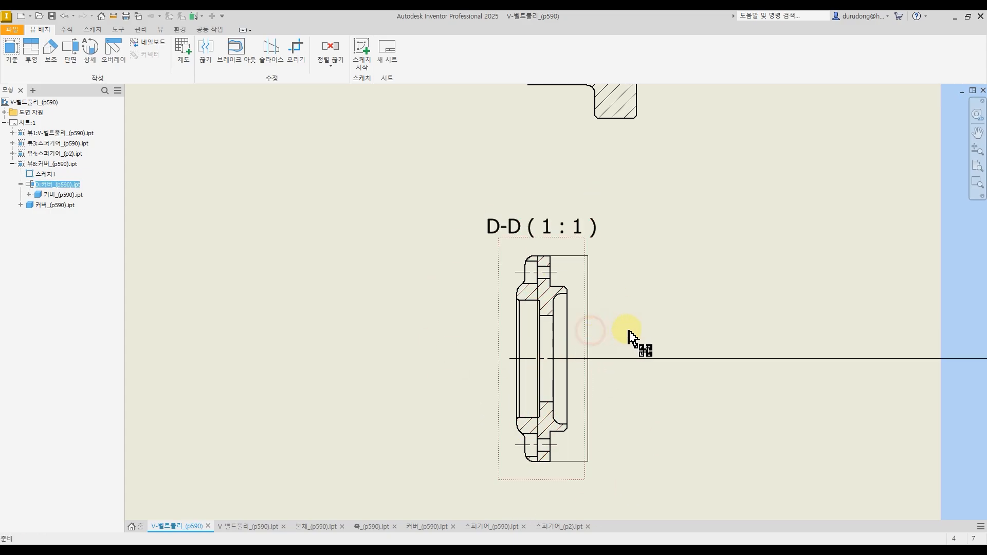
click(672, 328)
- Review sections C-C and D-D and the cropped keyway view against the parent views outside the sheet
scroll(672, 331, down, 5)
scroll(643, 340, up, 3)
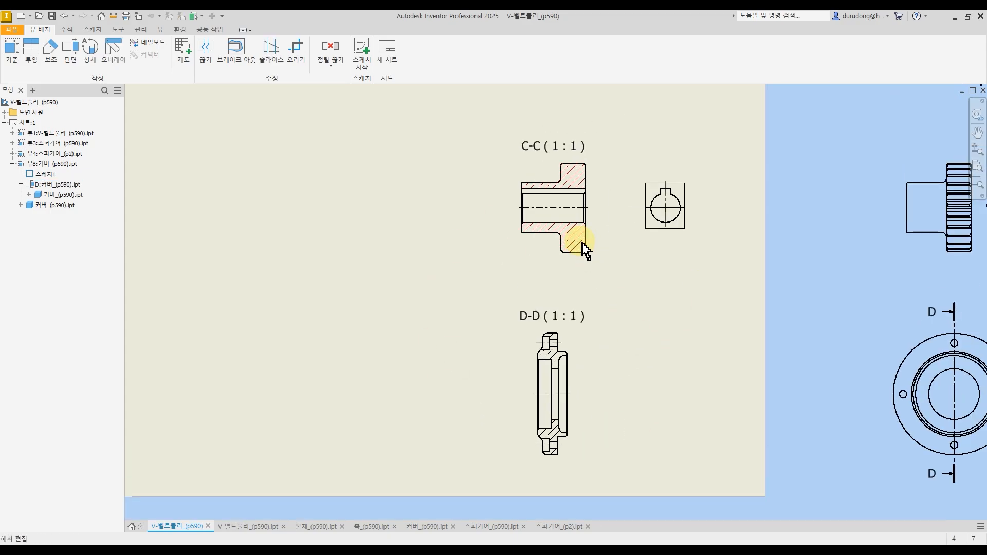
middle_drag(661, 392, 550, 381)
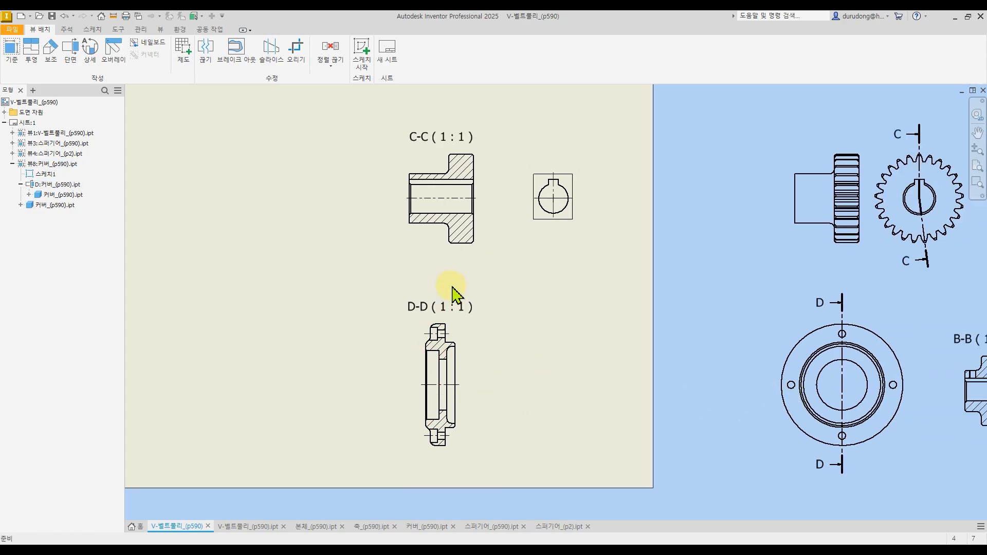
scroll(404, 379, up, 3)
scroll(463, 407, down, 2)
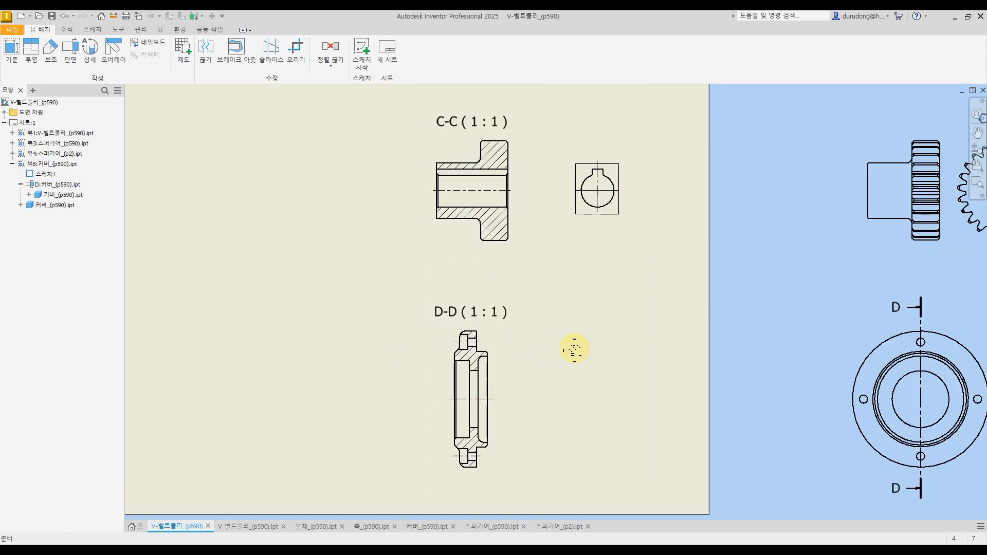
middle_drag(575, 350, 545, 408)
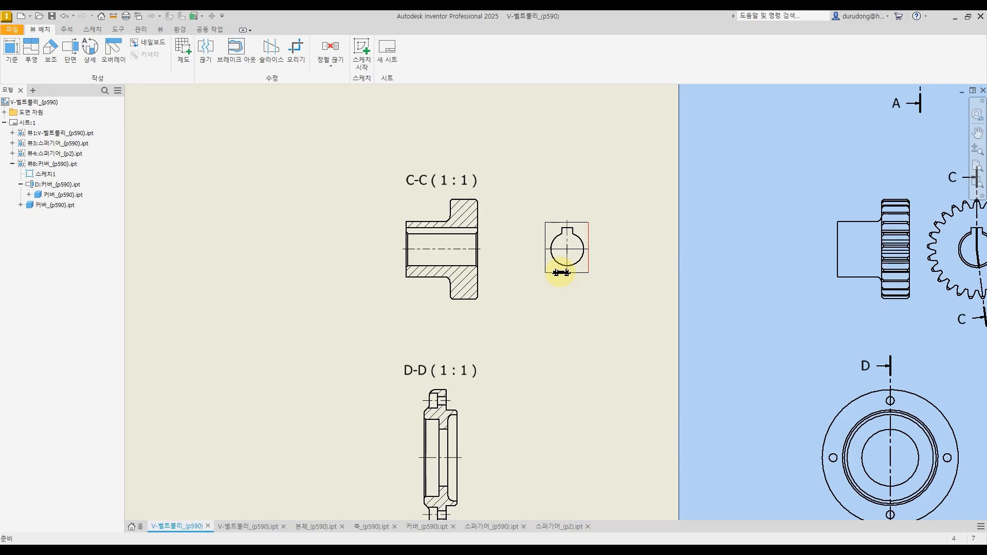
scroll(709, 311, down, 2)
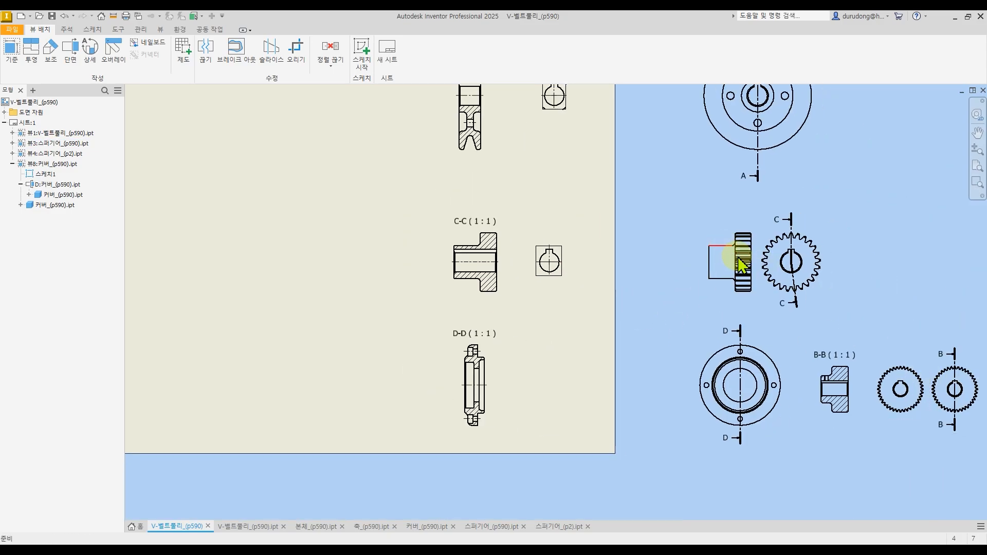
scroll(496, 267, up, 2)
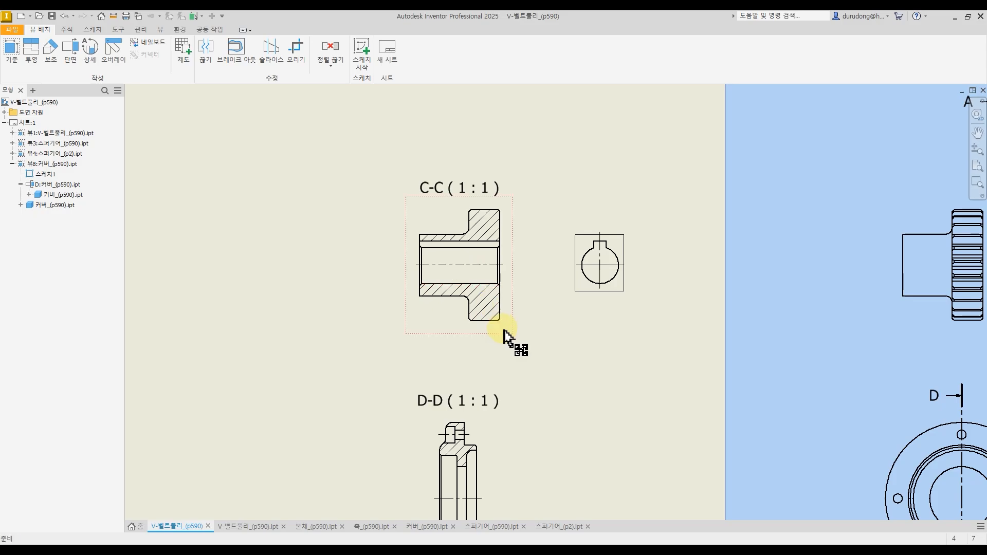
mouse_move(532, 175)
middle_down()
mouse_move(534, 342)
mouse_move(546, 205)
middle_up()
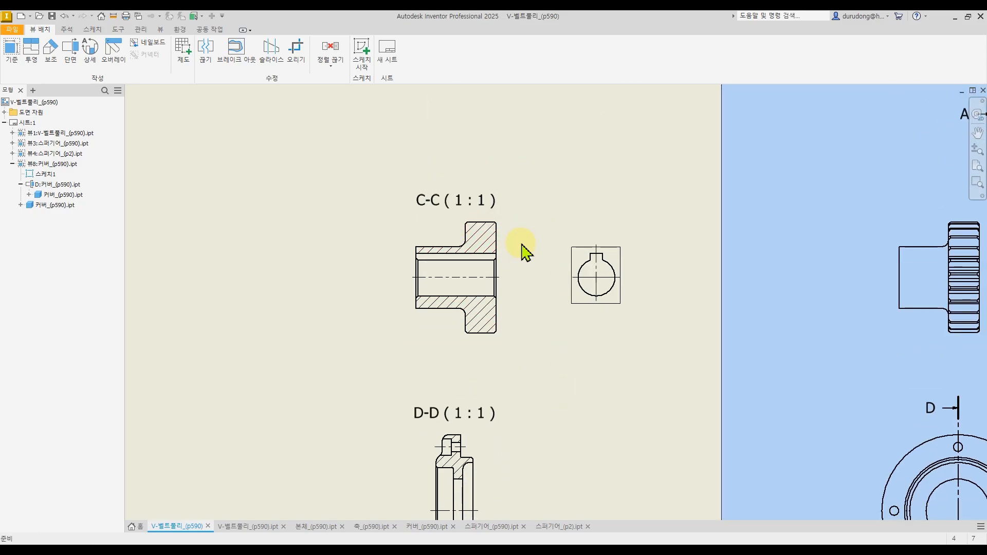
- Examine the upper toothed rim of gear section C-C up close, window-selecting its outline edges, and clear the selection
scroll(471, 215, up, 2)
mouse_move(419, 214)
mouse_down()
mouse_move(545, 258)
mouse_move(552, 250)
mouse_up()
click(587, 251)
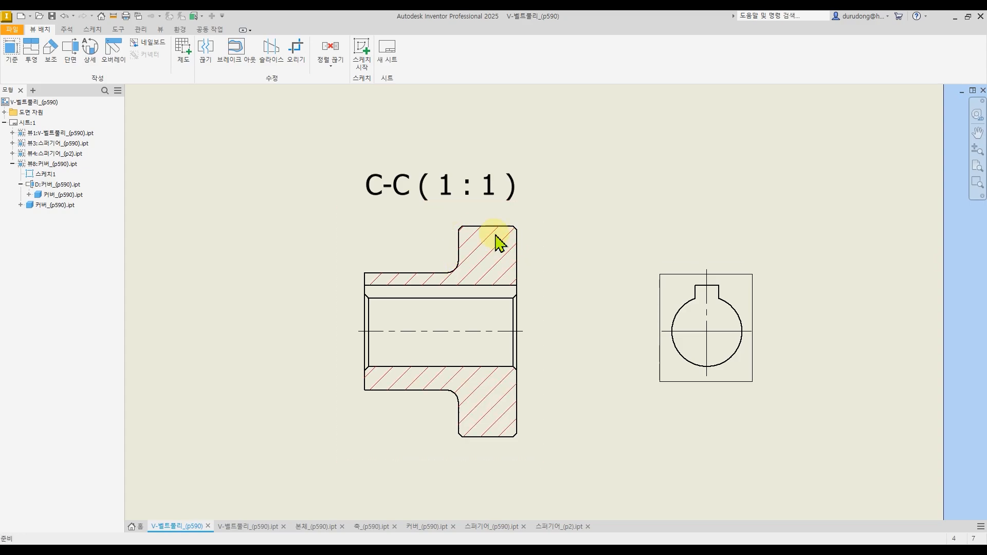
scroll(489, 229, up, 2)
click(405, 211)
drag(402, 210, 569, 302)
click(571, 298)
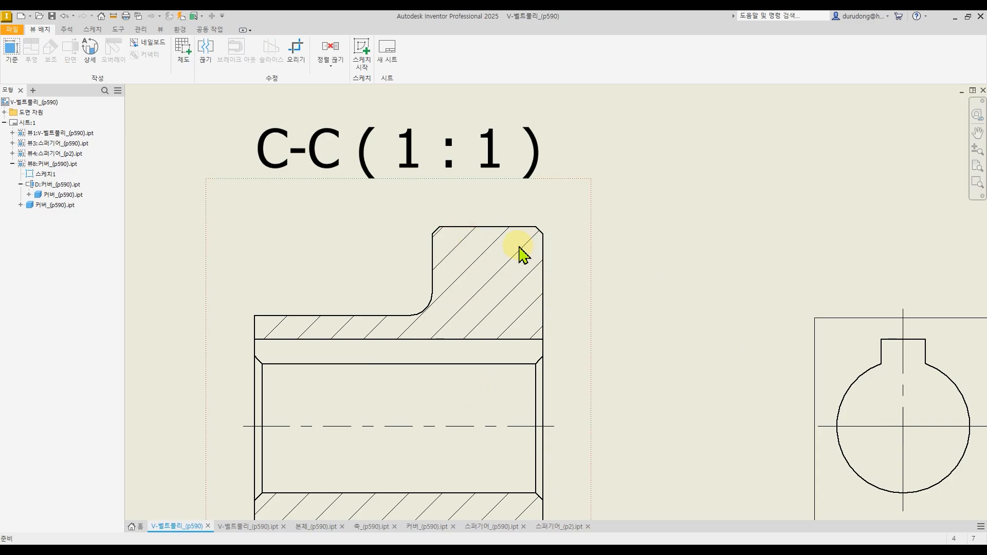
drag(401, 214, 568, 300)
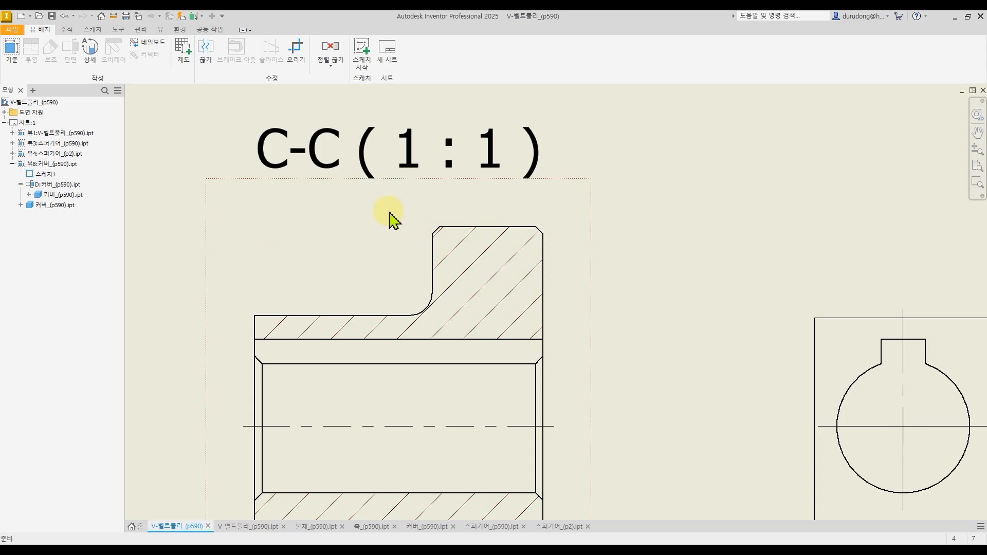
drag(388, 210, 555, 265)
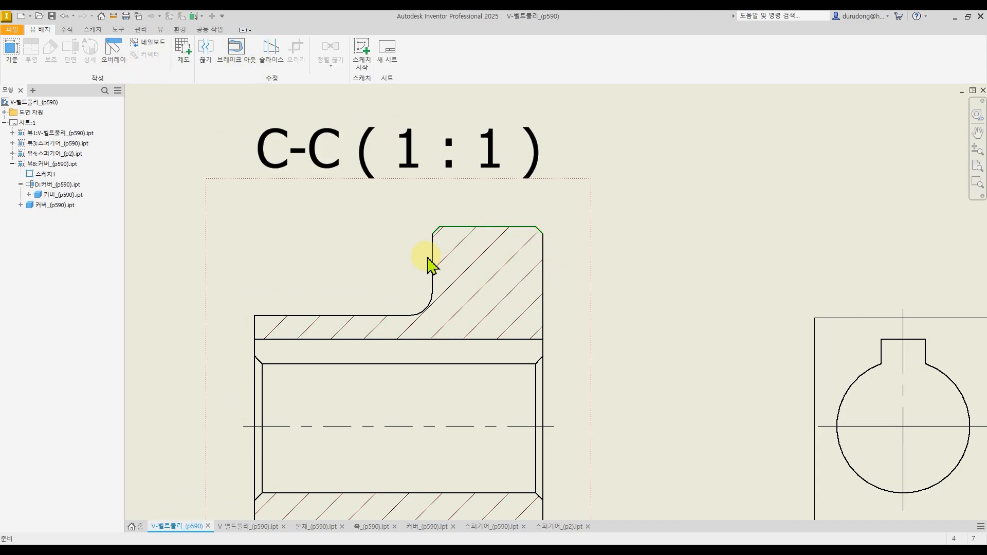
click(382, 240)
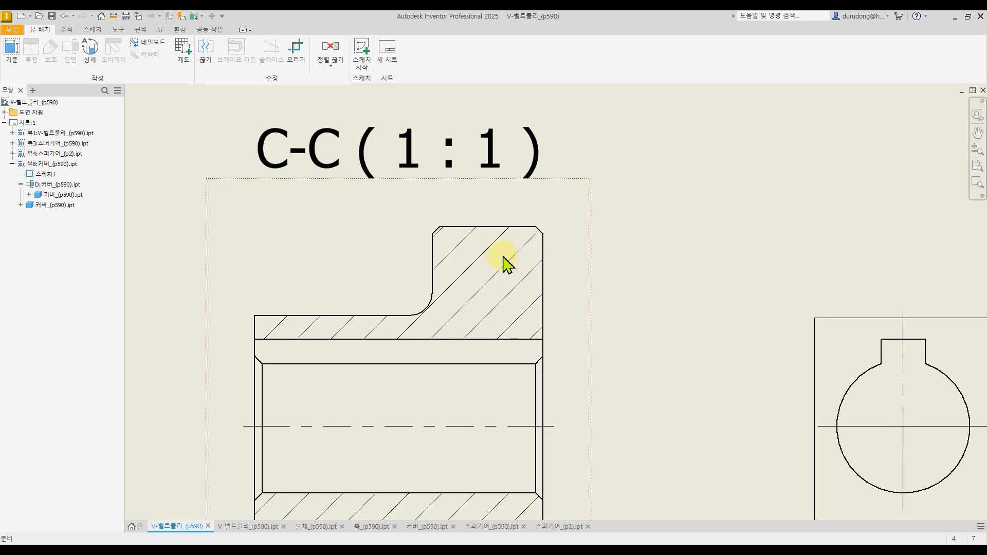
mouse_move(413, 209)
mouse_down()
mouse_move(480, 264)
mouse_move(570, 305)
mouse_up()
key(Escape)
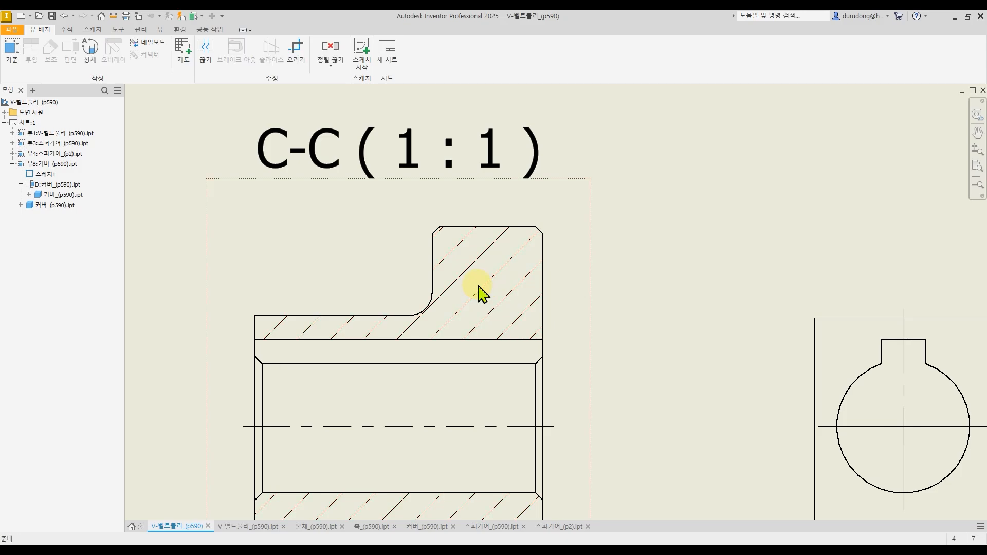
scroll(407, 281, down, 5)
scroll(481, 330, down, 3)
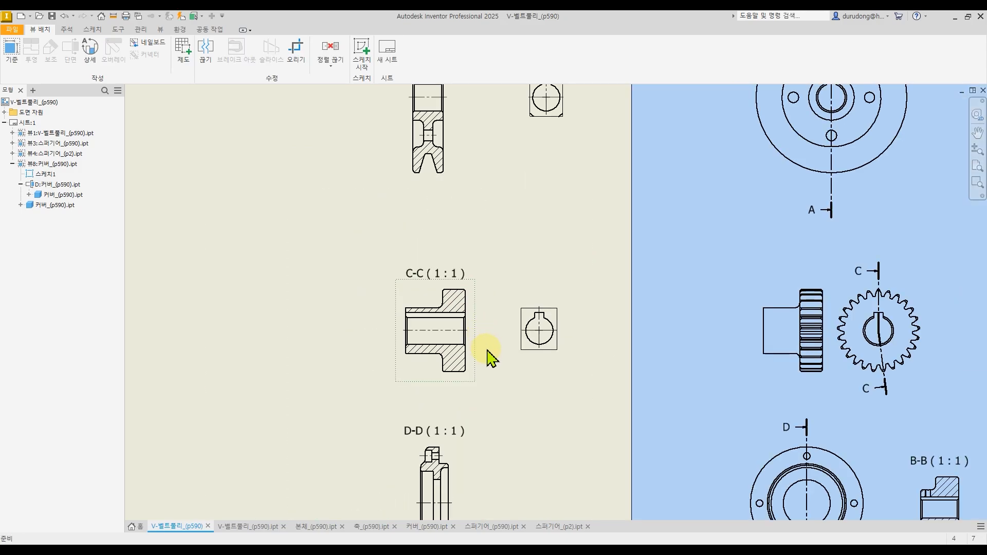
middle_drag(515, 355, 591, 289)
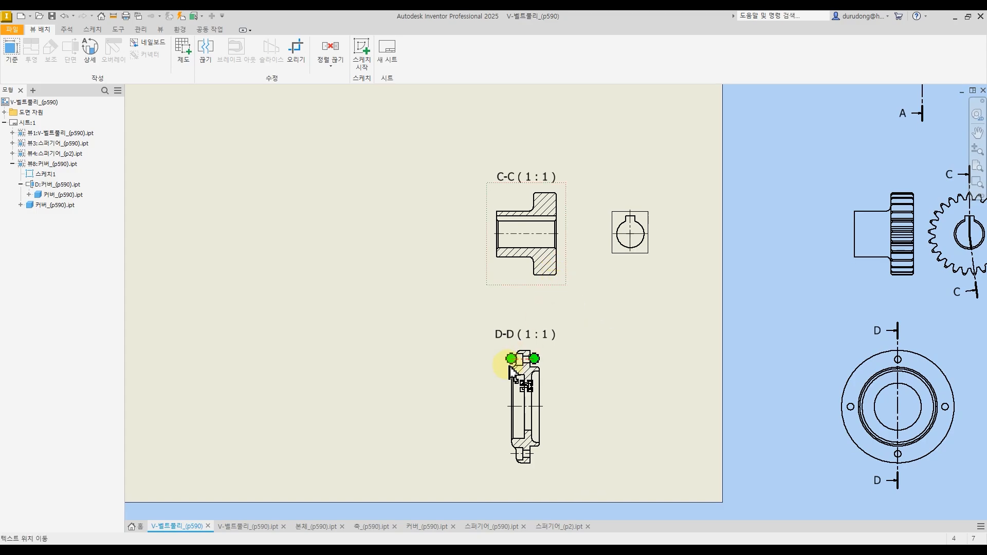
click(610, 299)
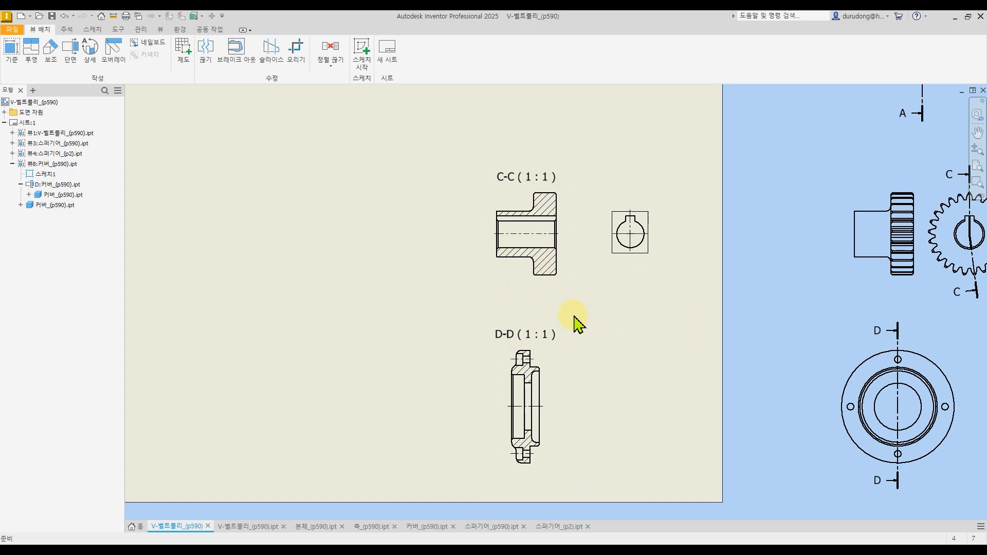